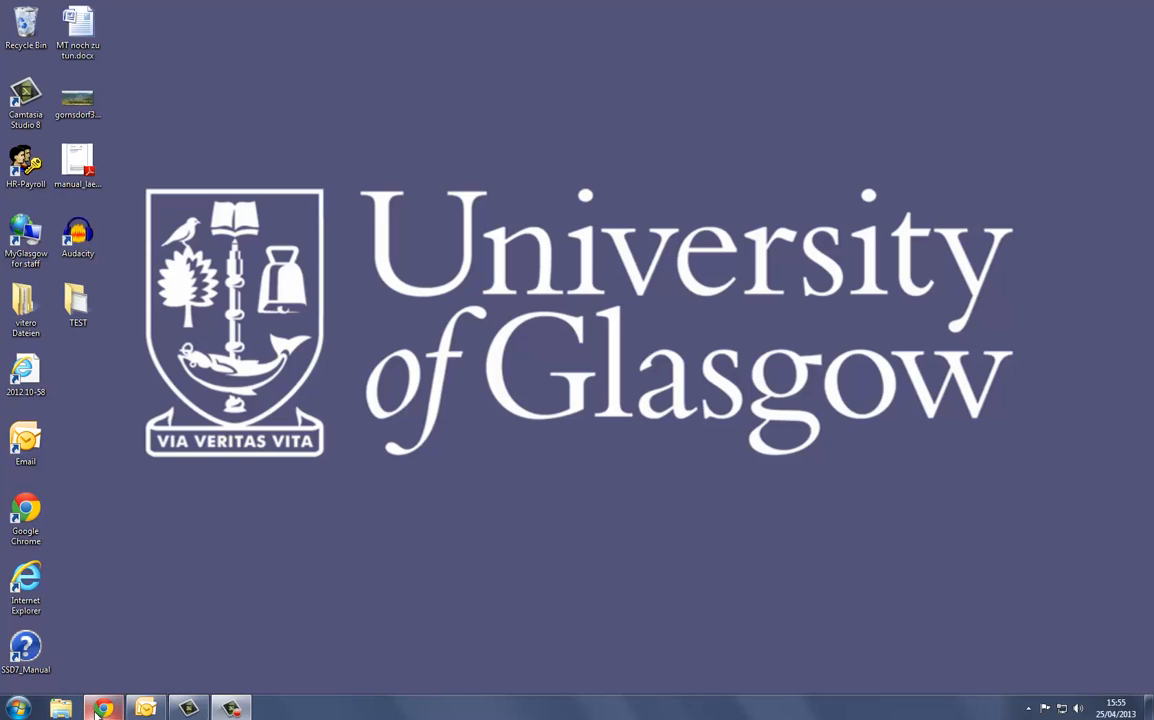
# - Switch to Chrome and turn on editing for the German Language 1 (Beginners) Moodle course
pyautogui.moveTo(97, 710)
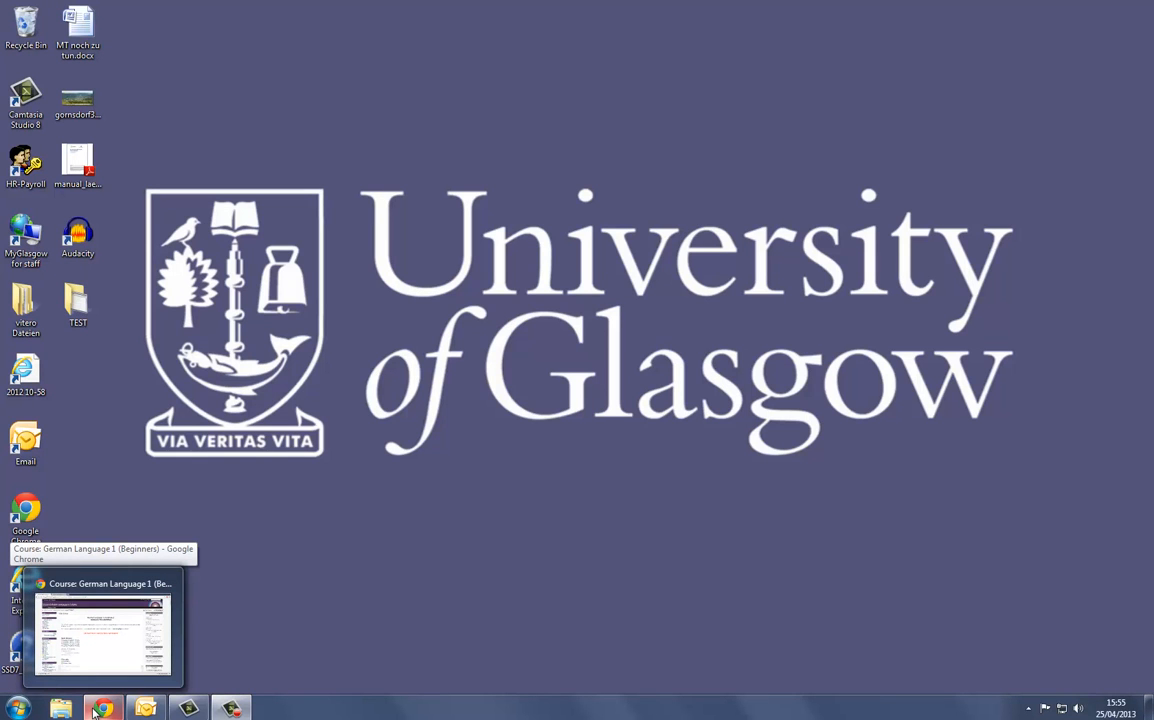
pyautogui.click(95, 650)
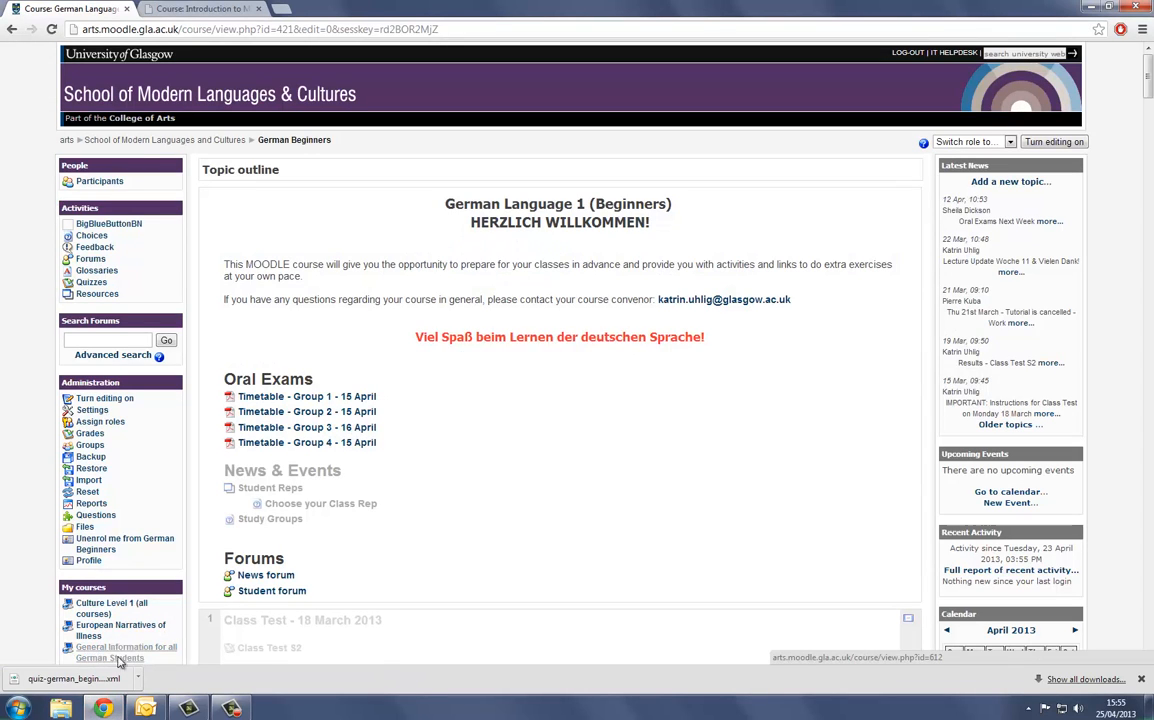
pyautogui.click(118, 660)
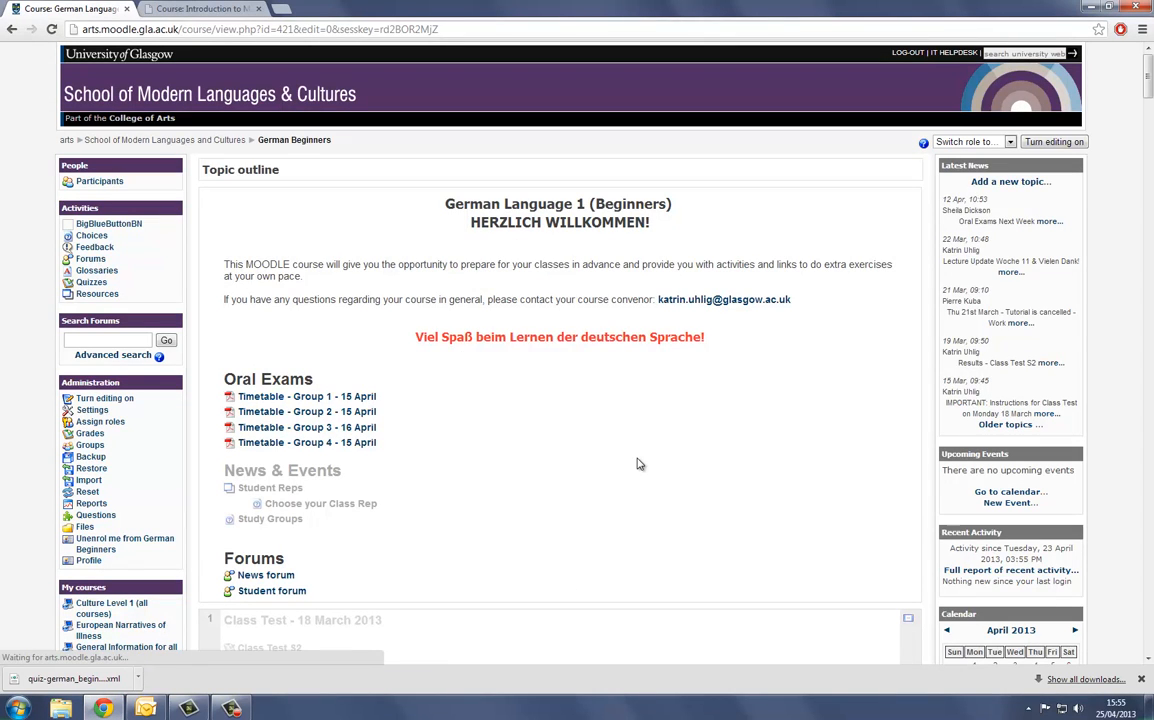
pyautogui.scroll(-3, 640, 464)
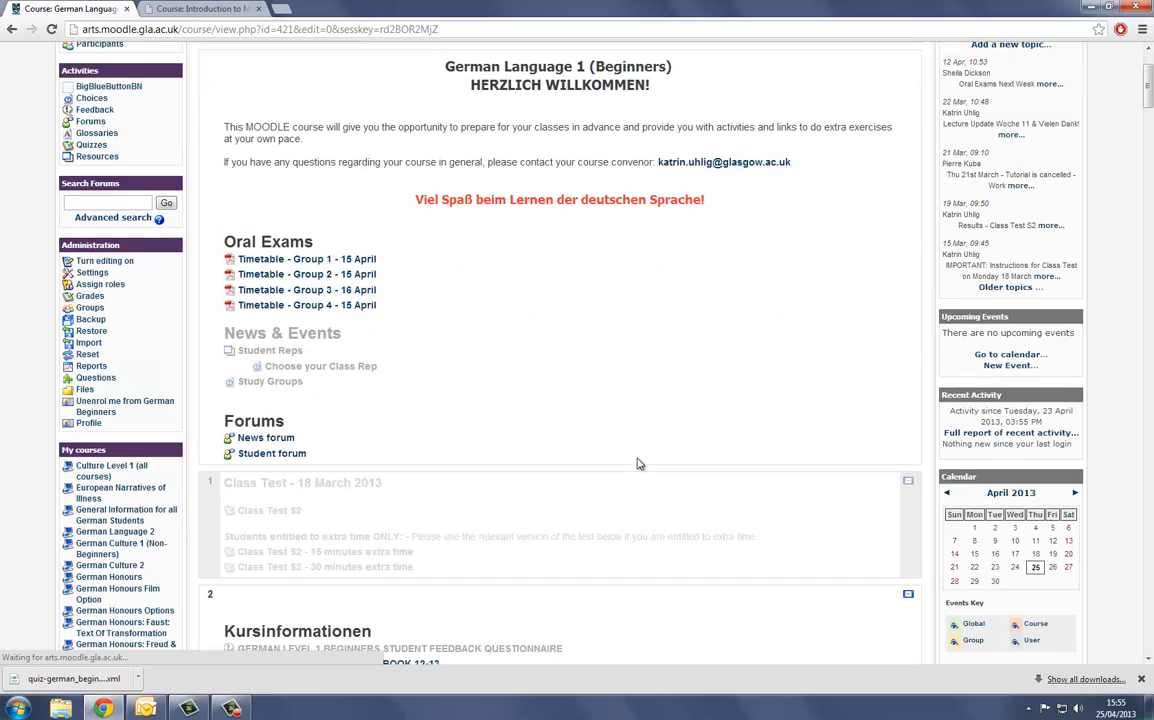
pyautogui.scroll(-5, 640, 464)
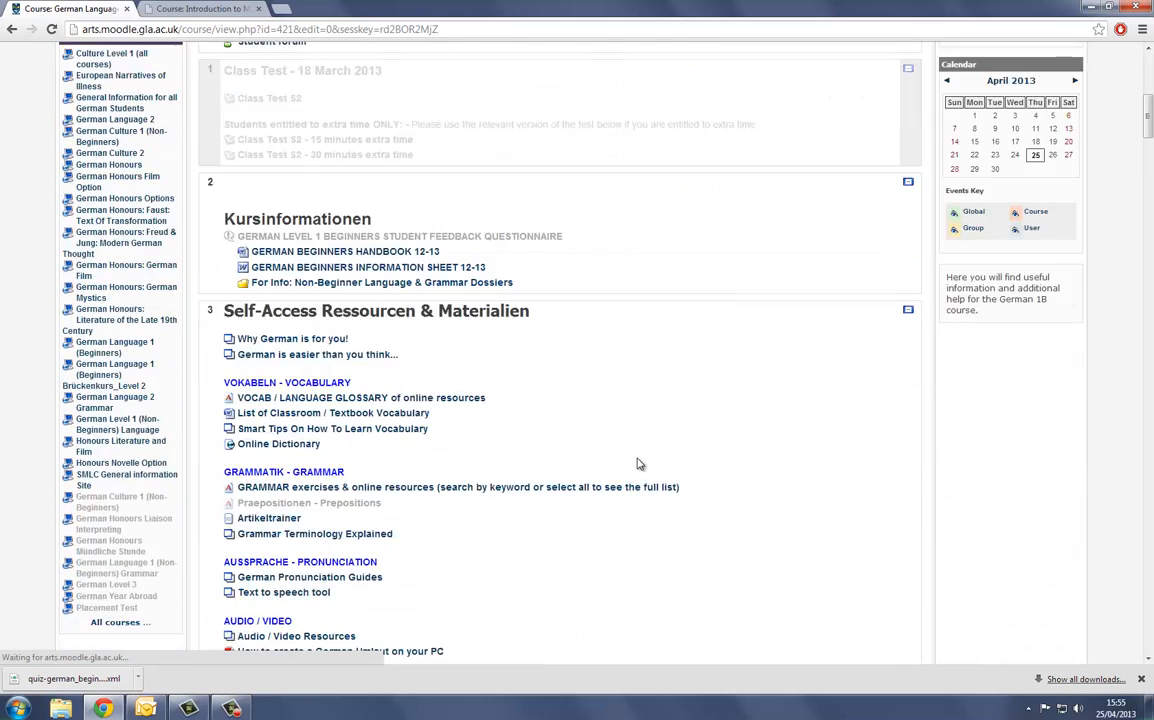
pyautogui.scroll(-2, 640, 464)
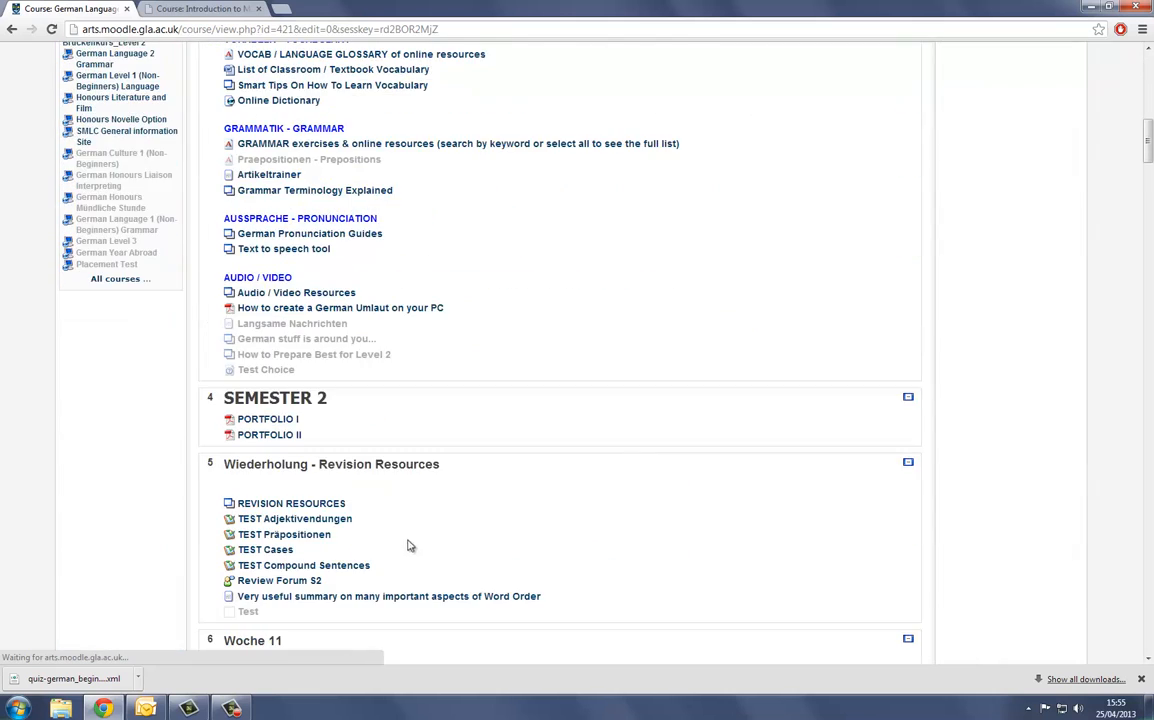
pyautogui.scroll(10, 505, 489)
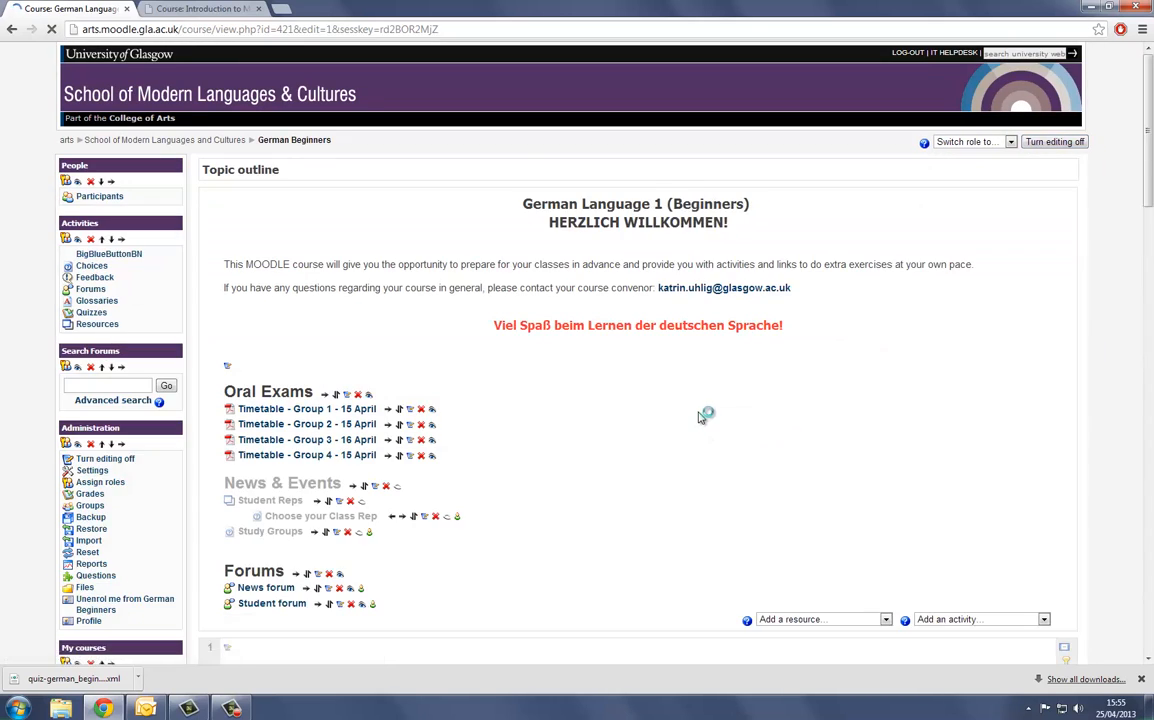
# - Dismiss the downloads bar and open the TEST Präpositionen quiz in the Wiederholung - Revision Resources section
pyautogui.scroll(-10, 512, 462)
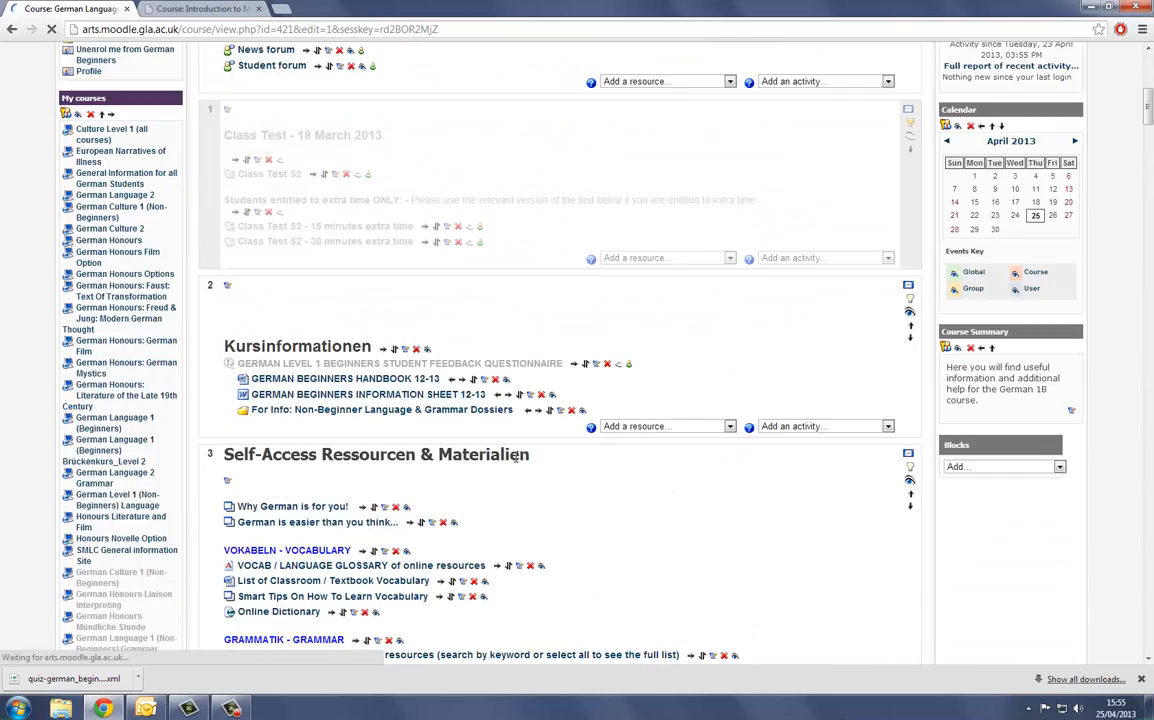
pyautogui.scroll(-5, 517, 461)
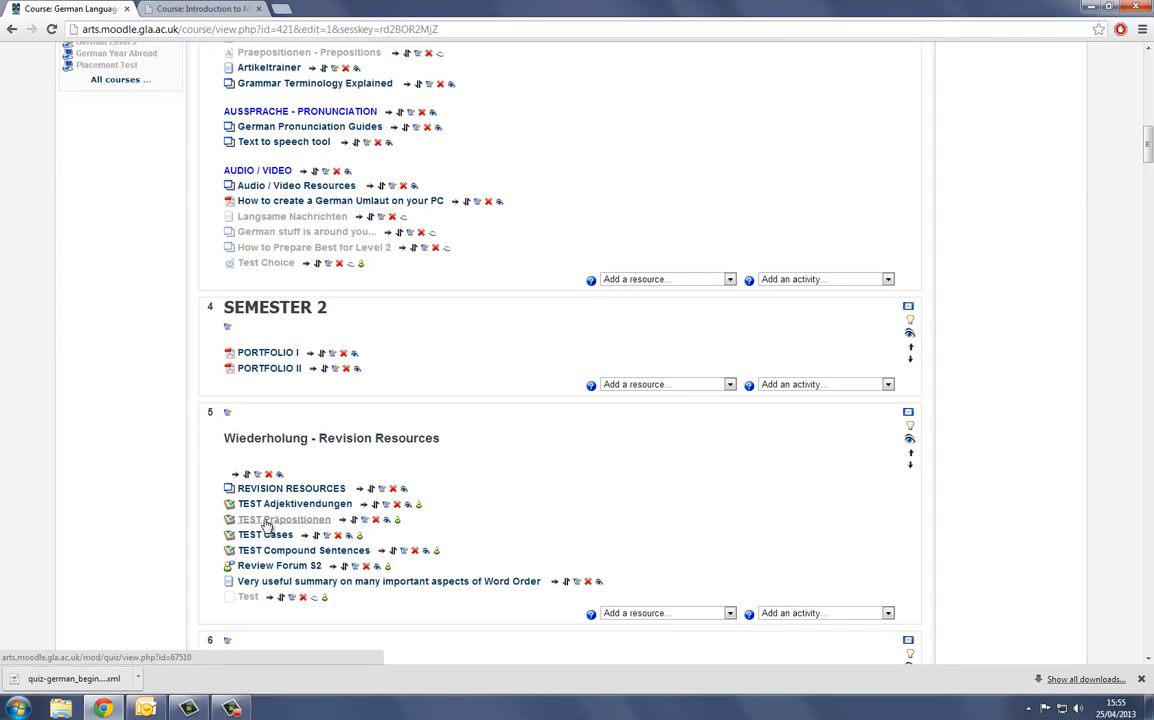
pyautogui.click(1141, 679)
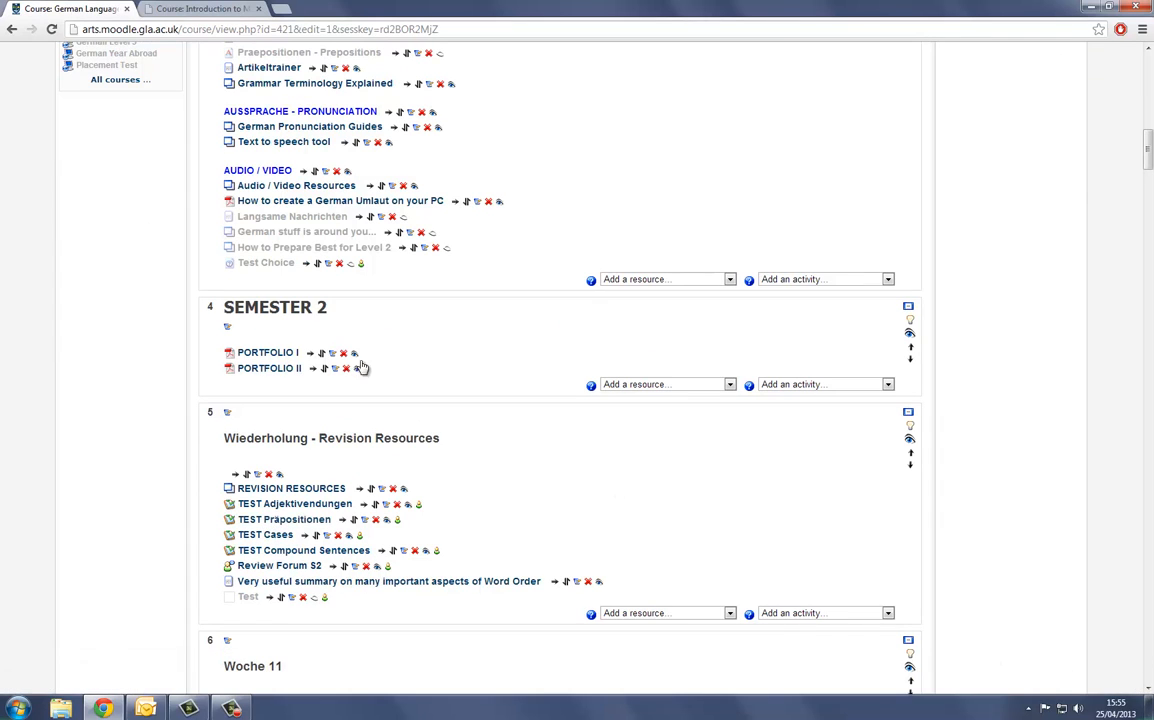
pyautogui.click(252, 522)
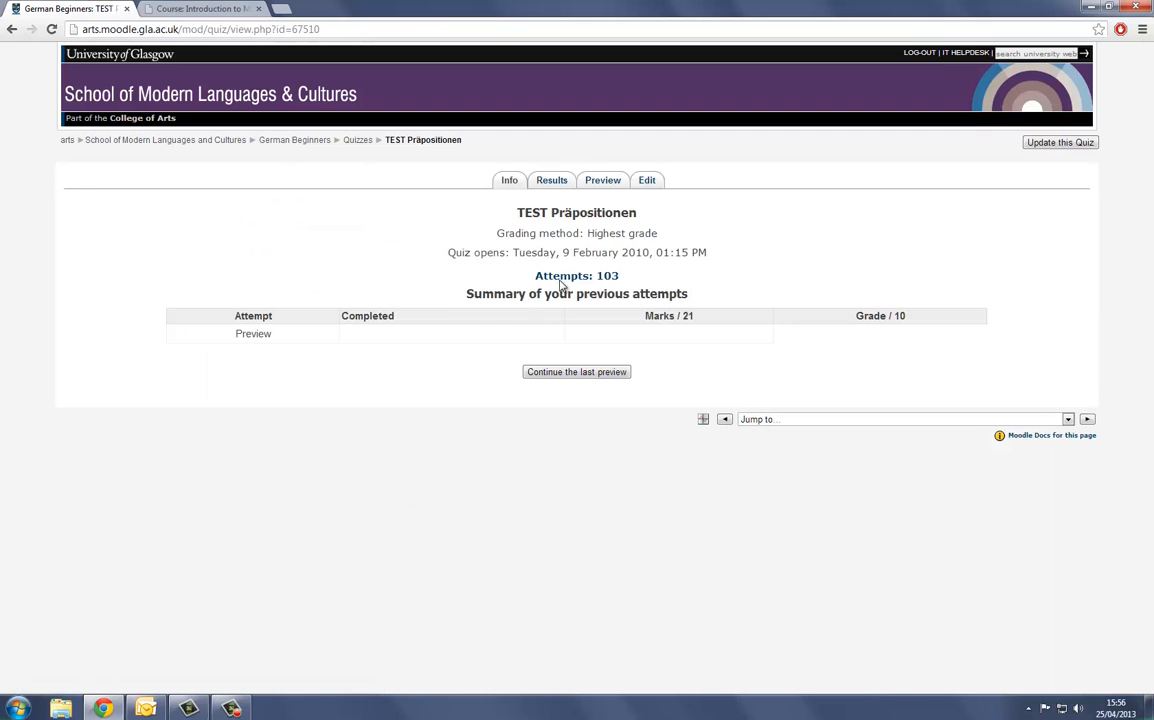
# - Export the quiz's questions to a file in Moodle XML format, using the category Default for Test Präpositionen
pyautogui.click(650, 182)
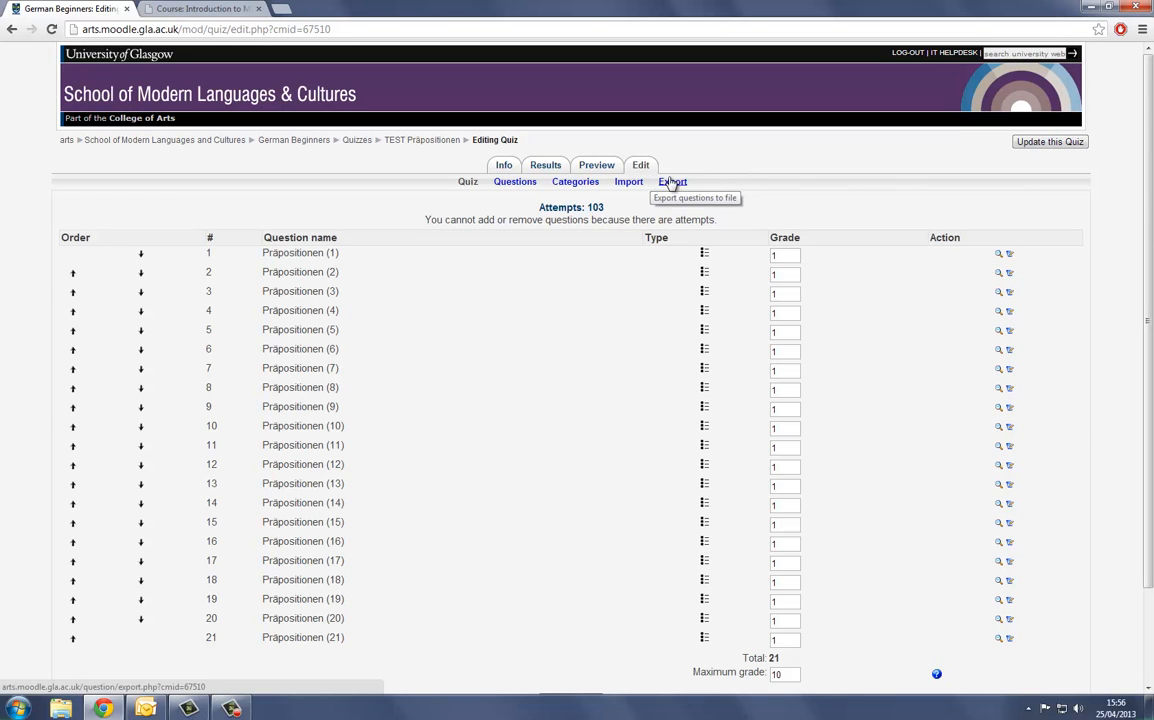
pyautogui.click(671, 184)
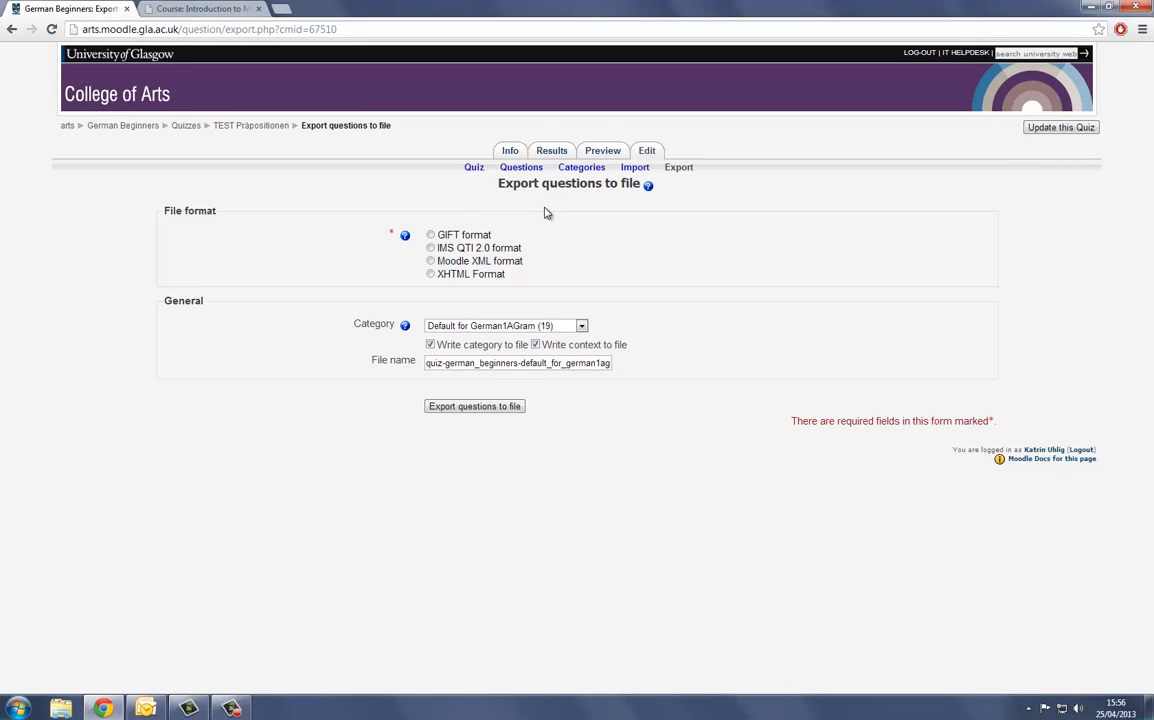
pyautogui.click(431, 262)
pyautogui.click(581, 326)
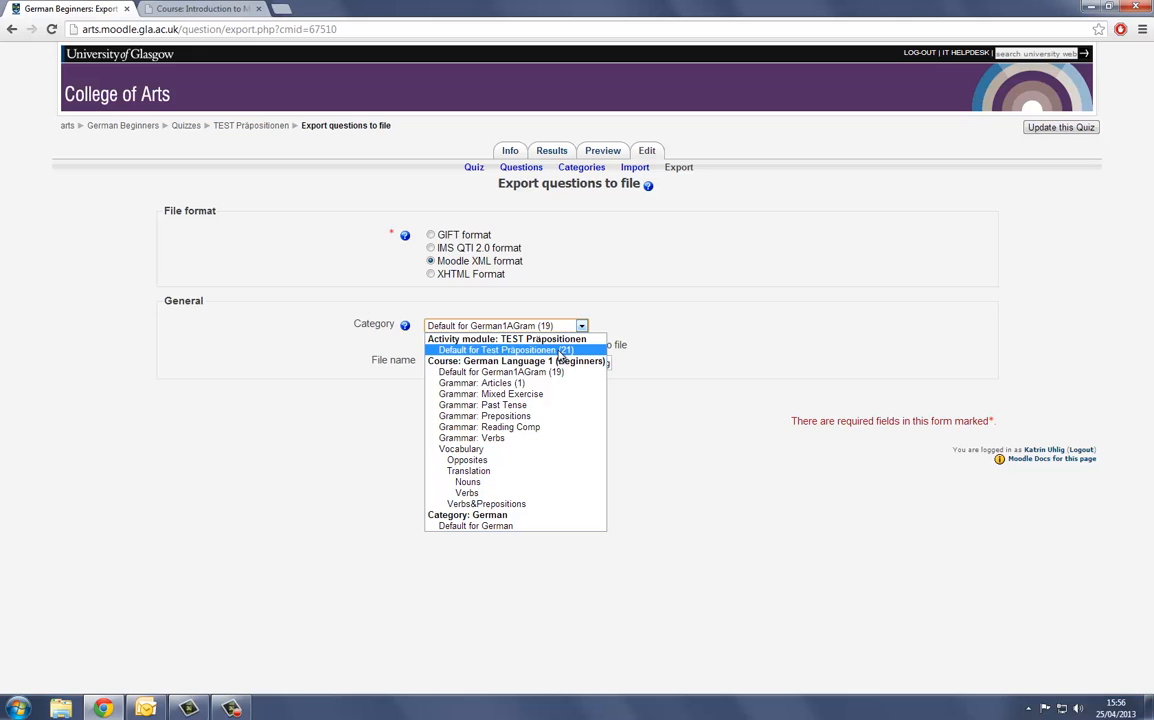
pyautogui.click(562, 351)
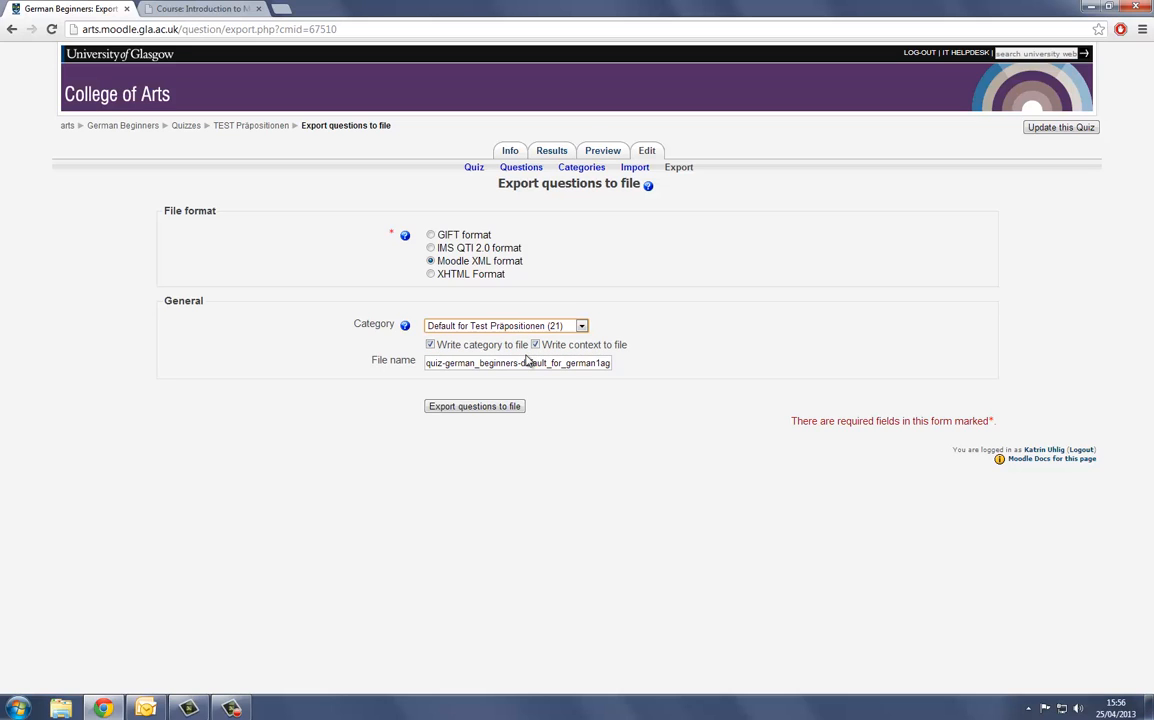
pyautogui.click(502, 412)
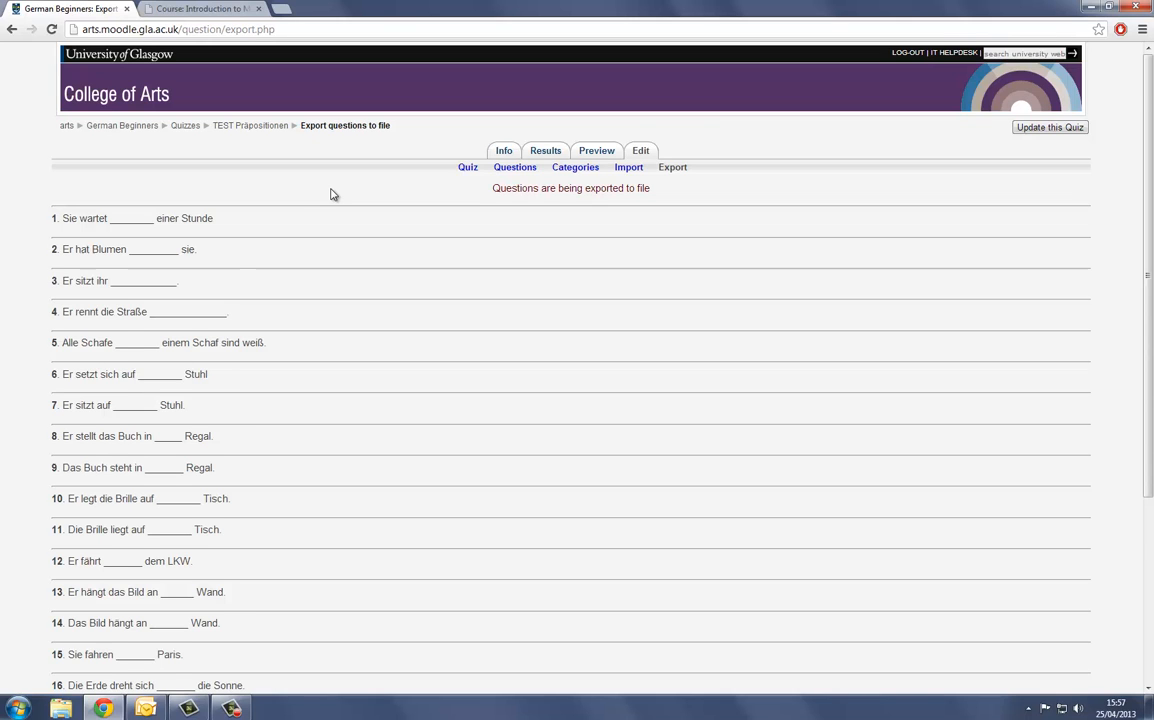
# - Download the exported category file, place a copy on the desktop, and continue to the question bank
pyautogui.scroll(-1, 333, 194)
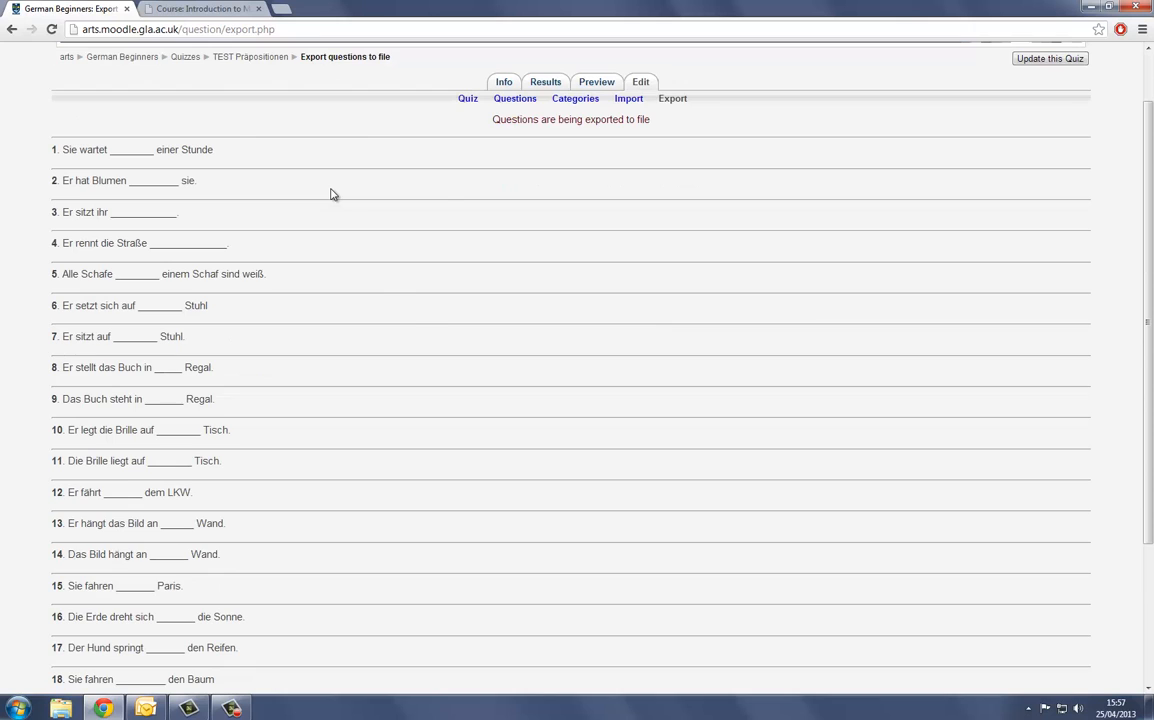
pyautogui.scroll(-3, 333, 196)
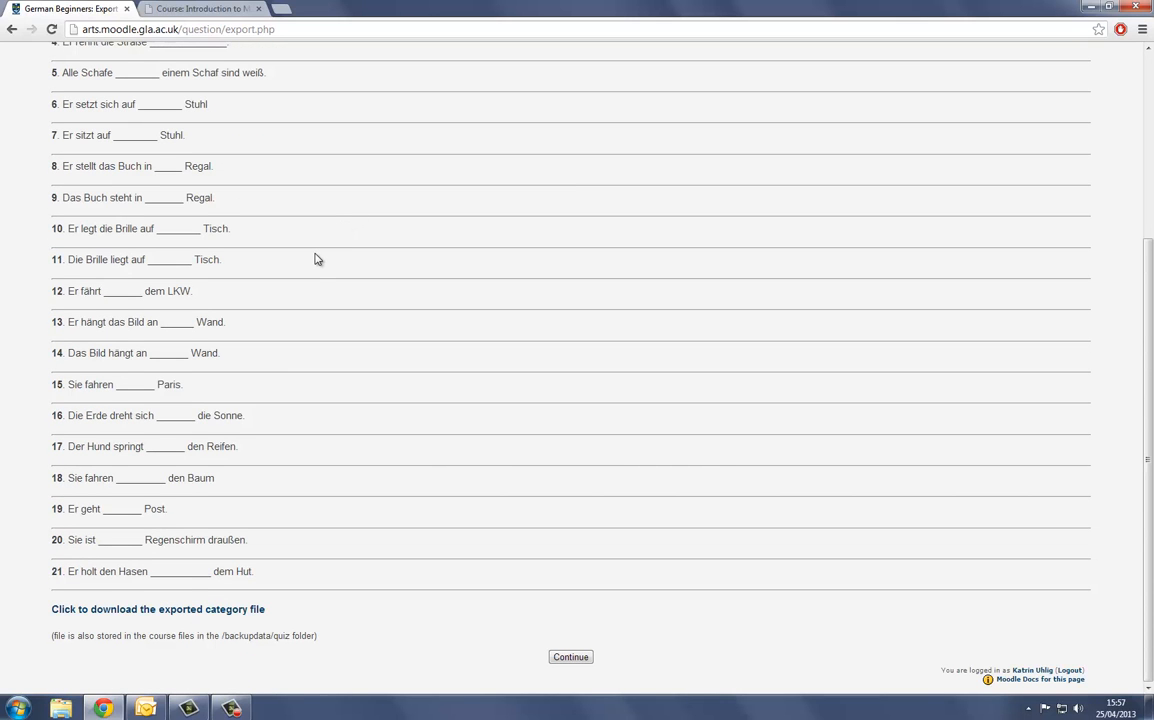
pyautogui.click(162, 610)
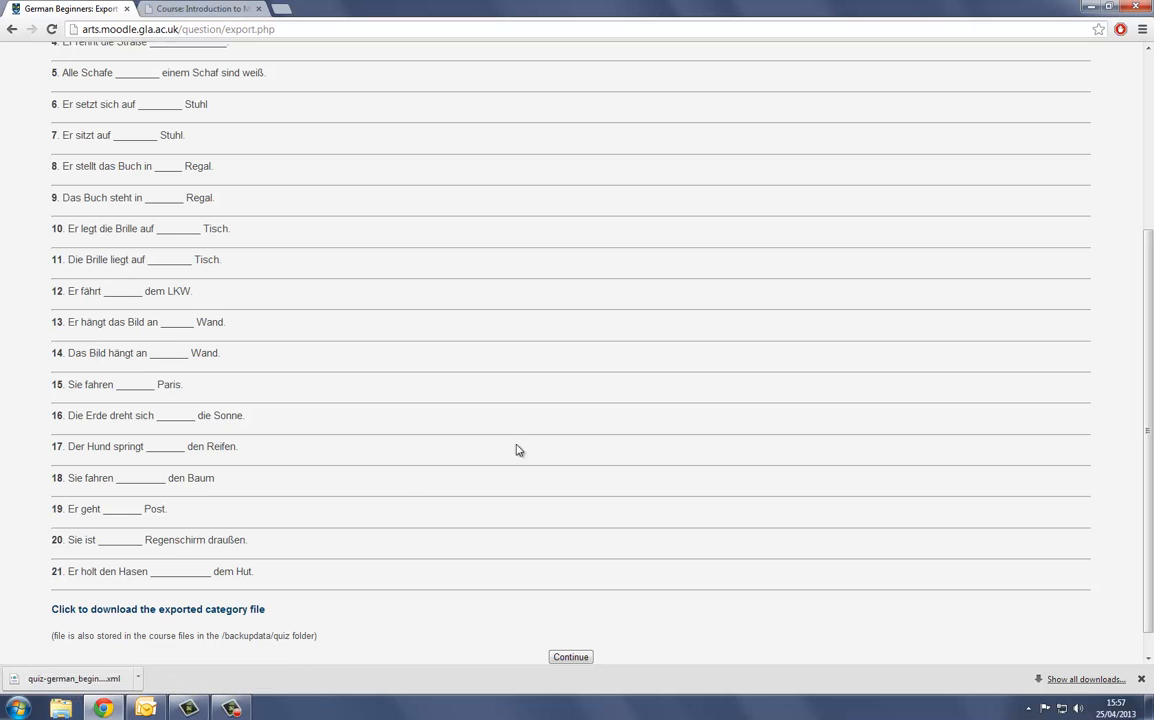
pyautogui.click(1108, 8)
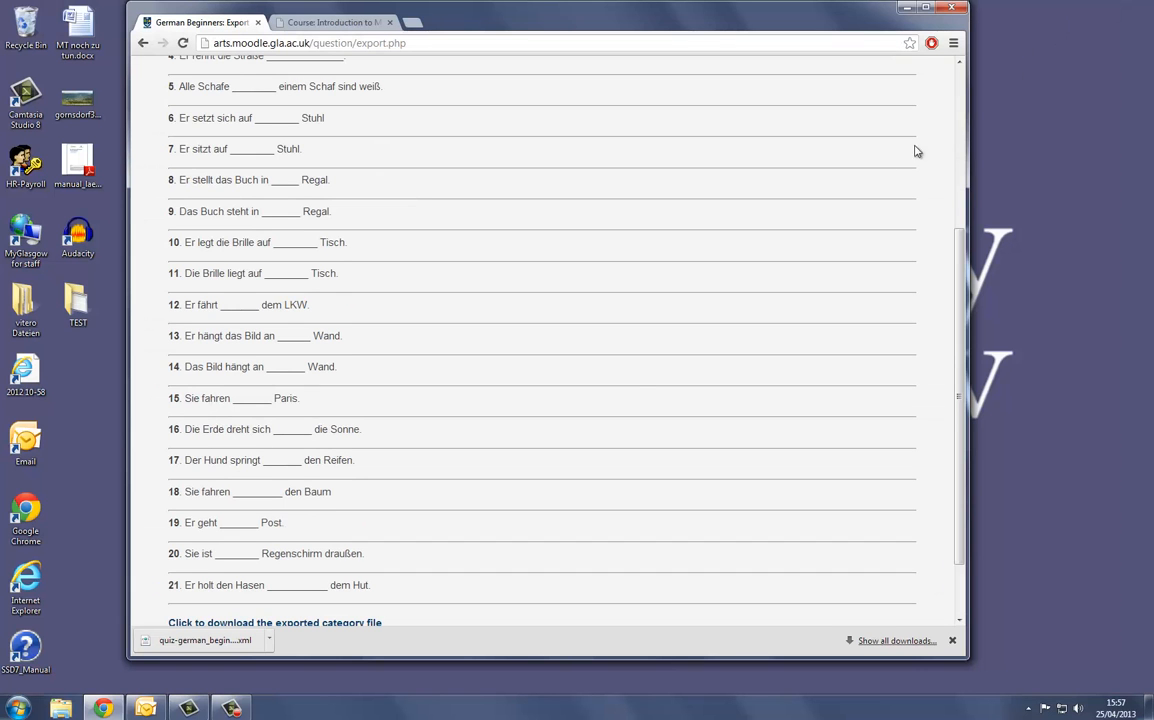
pyautogui.moveTo(205, 640); pyautogui.dragTo(1090, 135)
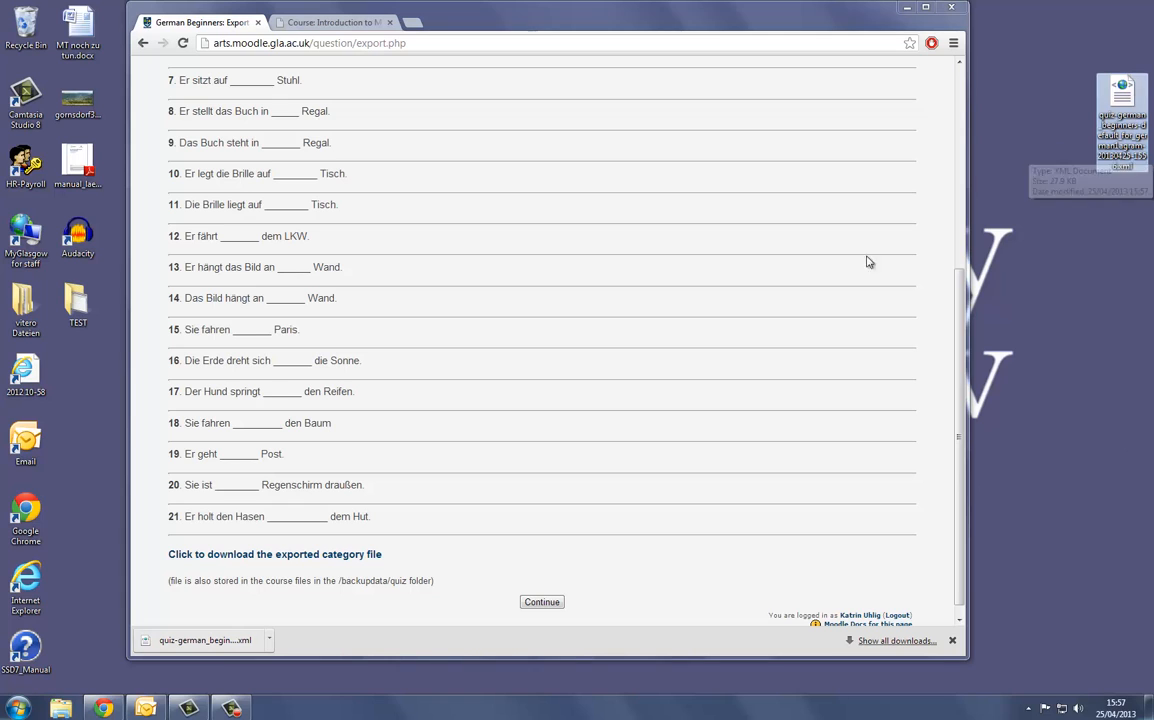
pyautogui.click(541, 602)
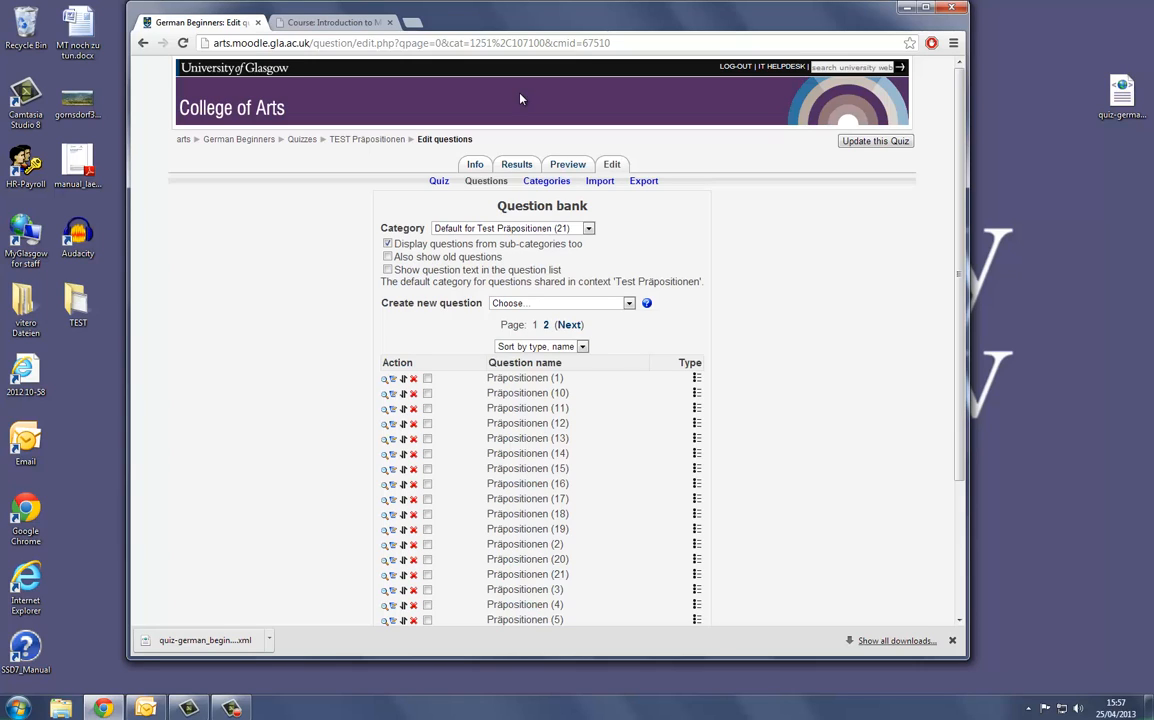
pyautogui.click(926, 8)
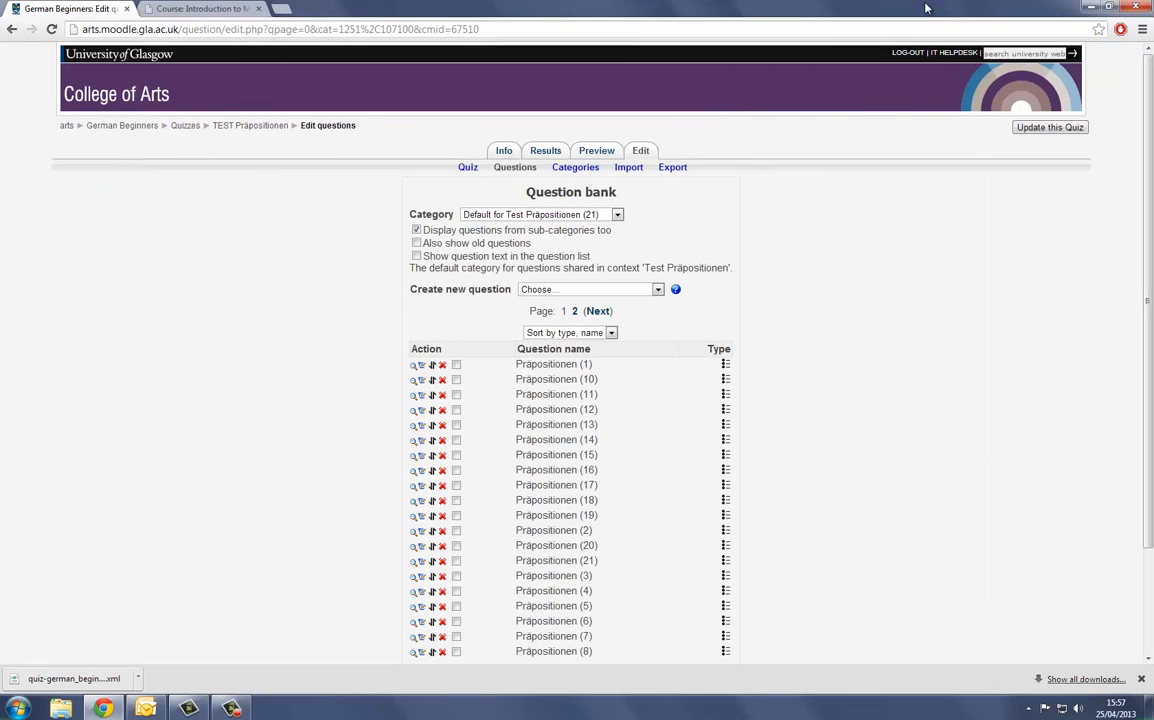
# - Switch to the Introduction to Moodle 2 11/4/13 course and turn on editing
pyautogui.click(205, 9)
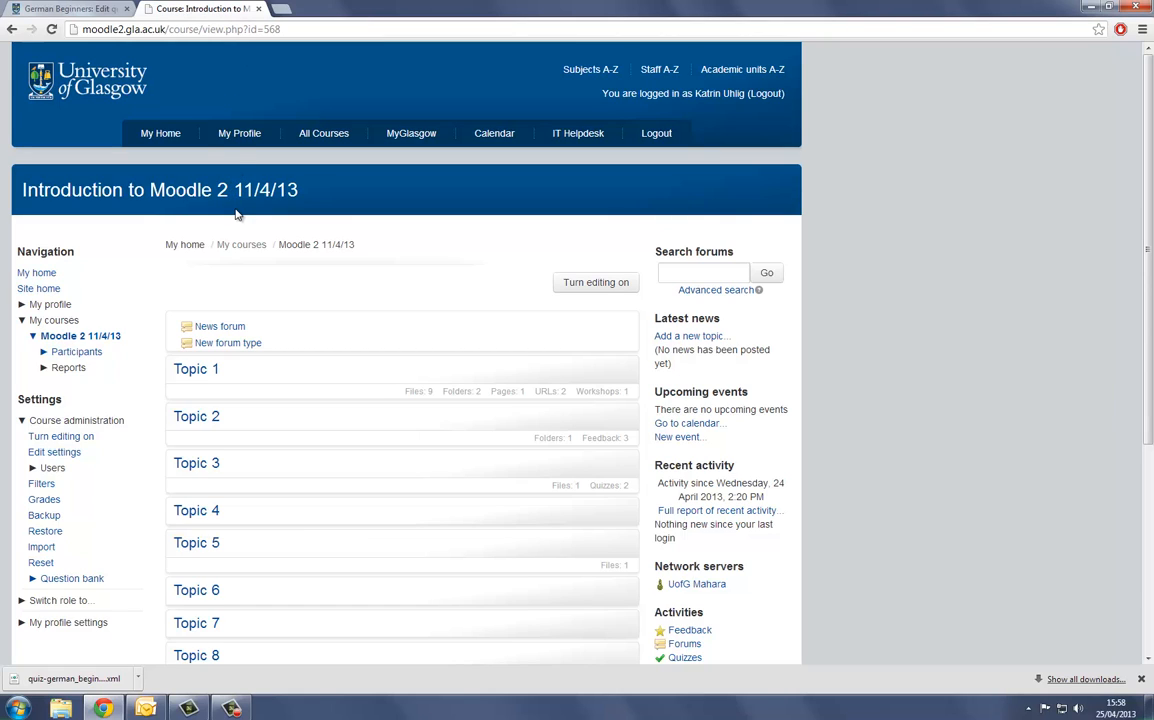
pyautogui.scroll(-1, 237, 214)
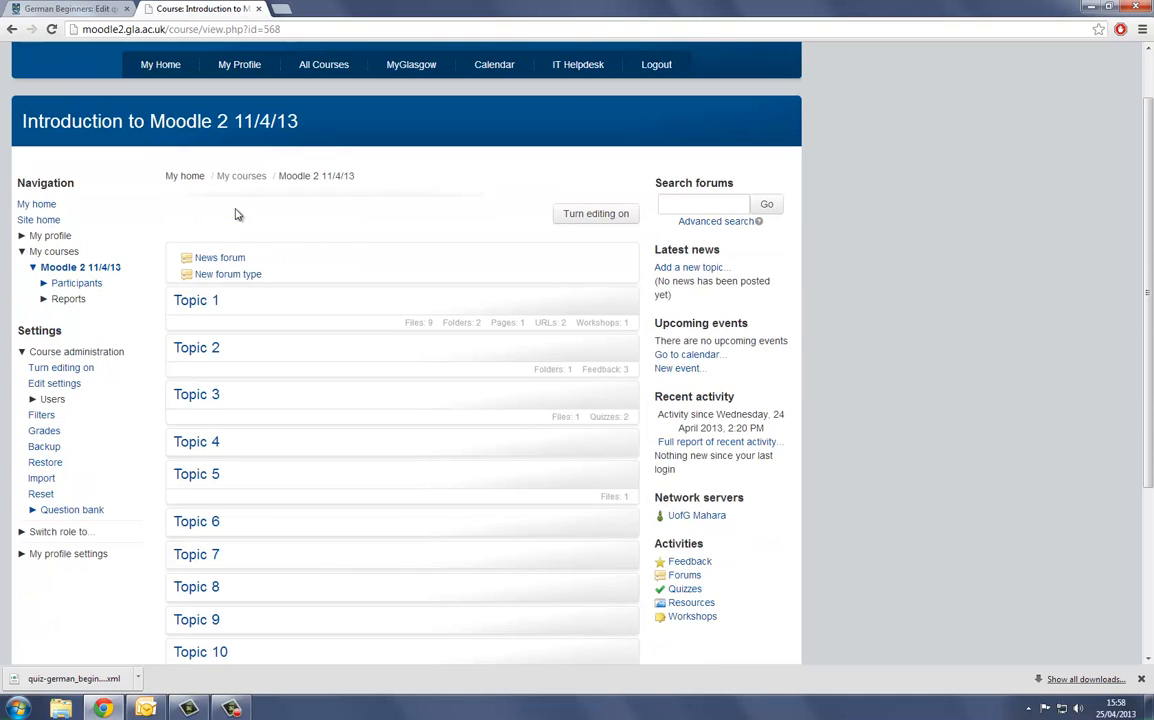
pyautogui.scroll(-1, 237, 214)
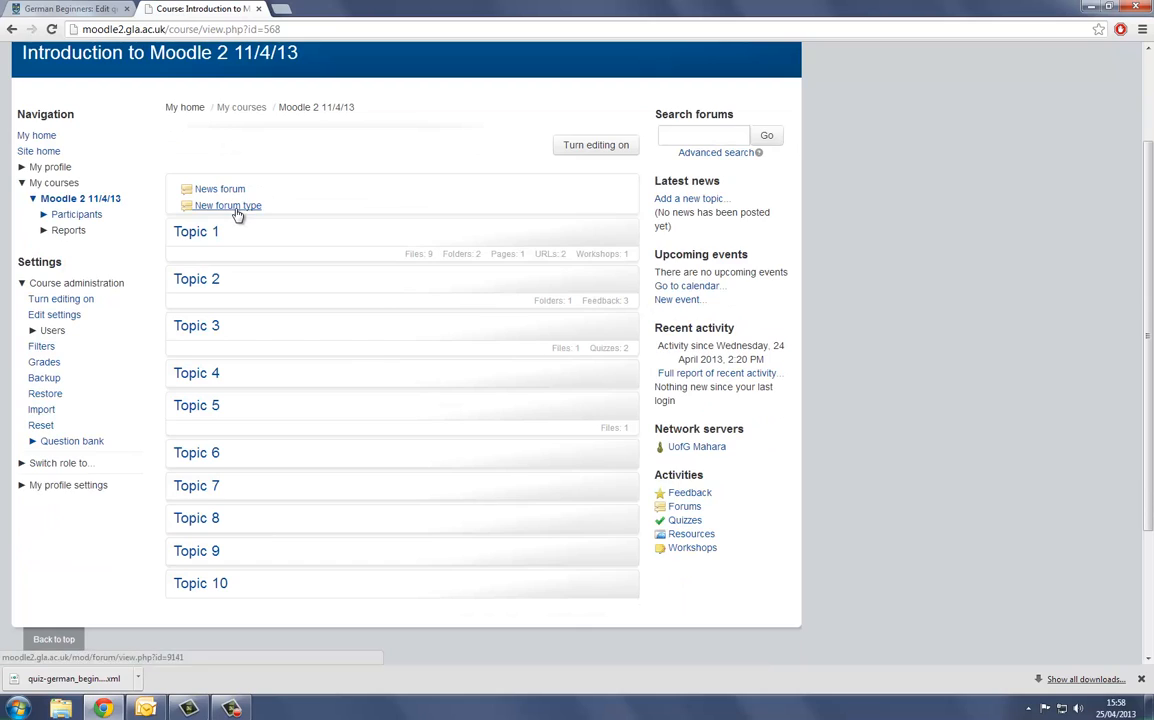
pyautogui.click(569, 147)
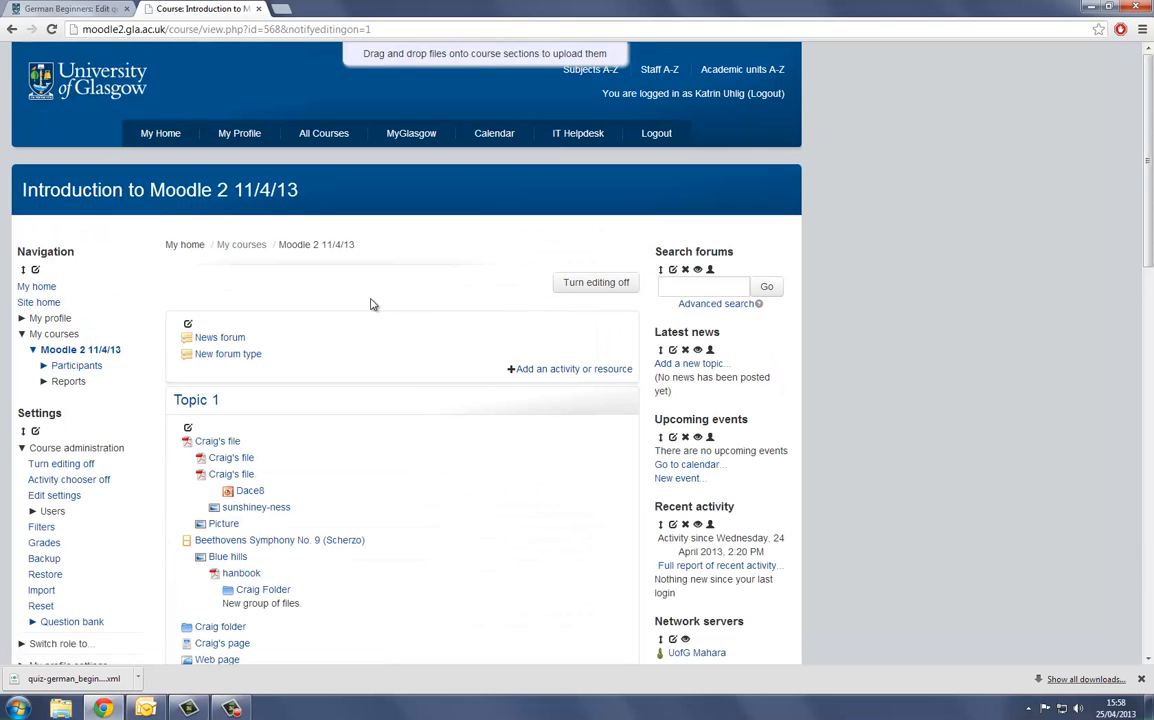
# - Add a new Quiz activity to Topic 10 of the course
pyautogui.scroll(-5, 371, 304)
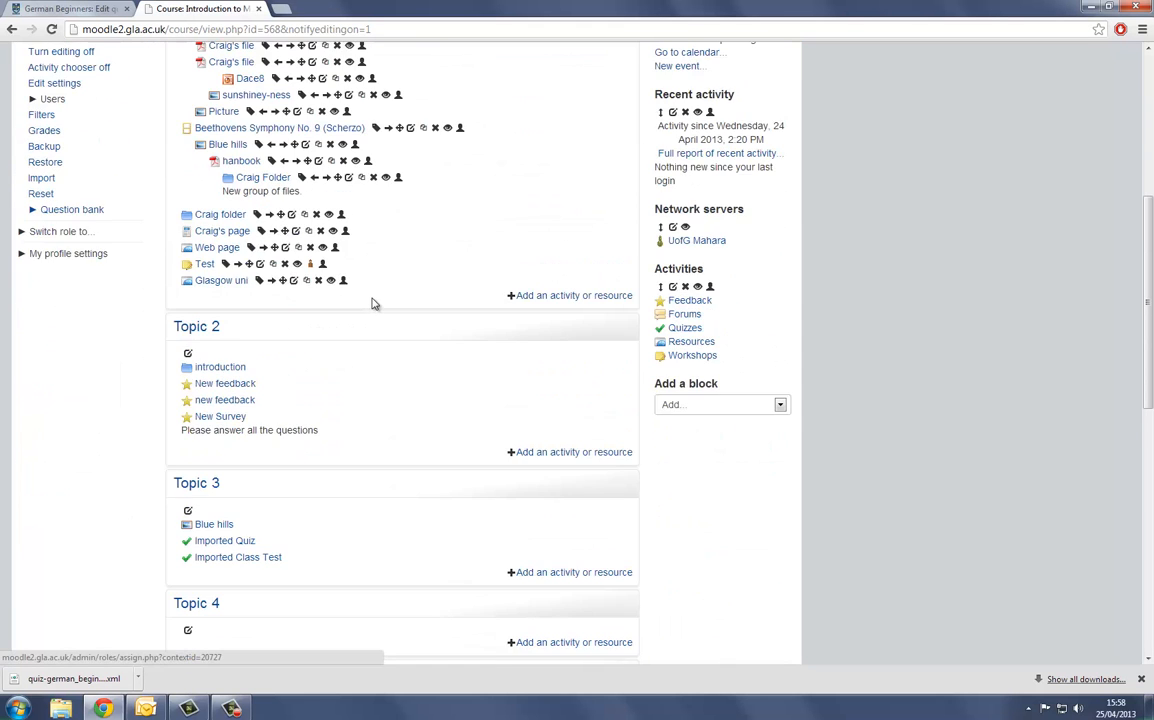
pyautogui.scroll(-8, 371, 304)
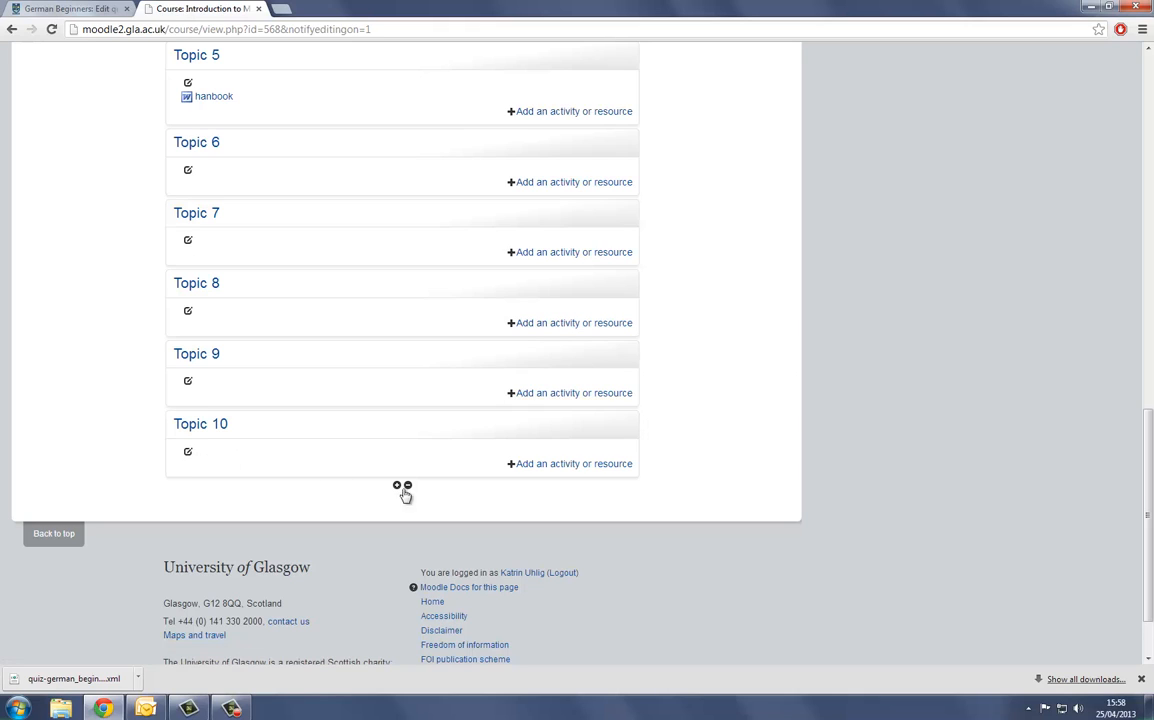
pyautogui.click(537, 468)
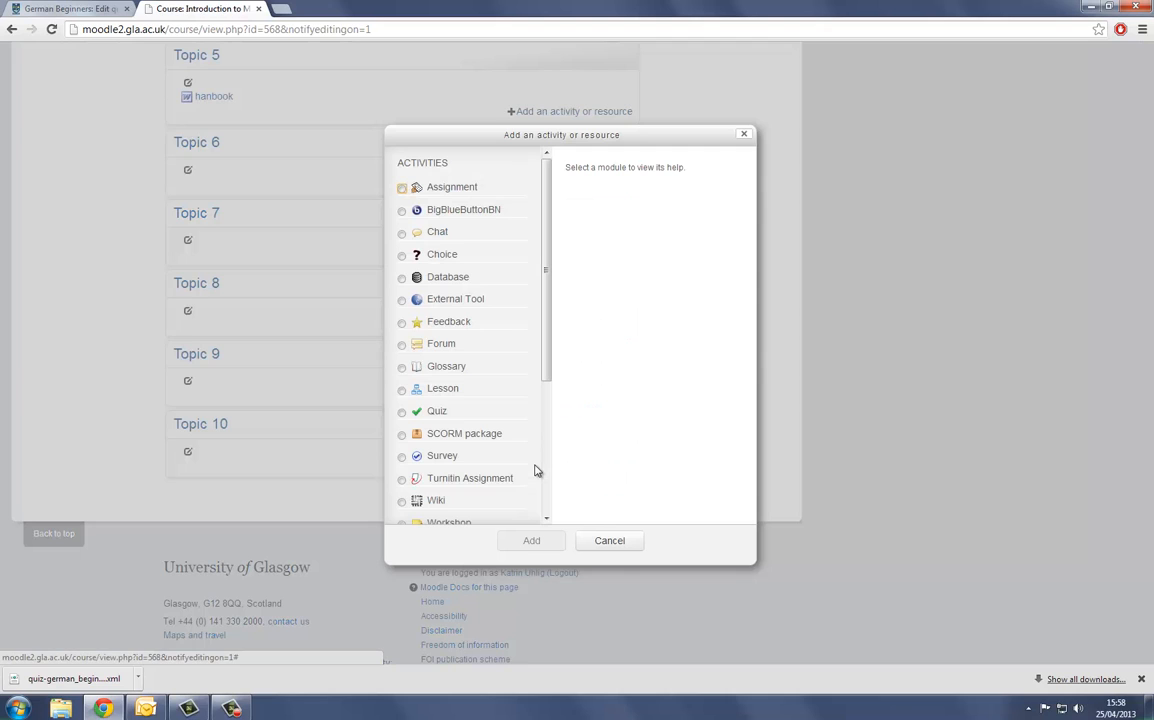
pyautogui.click(402, 413)
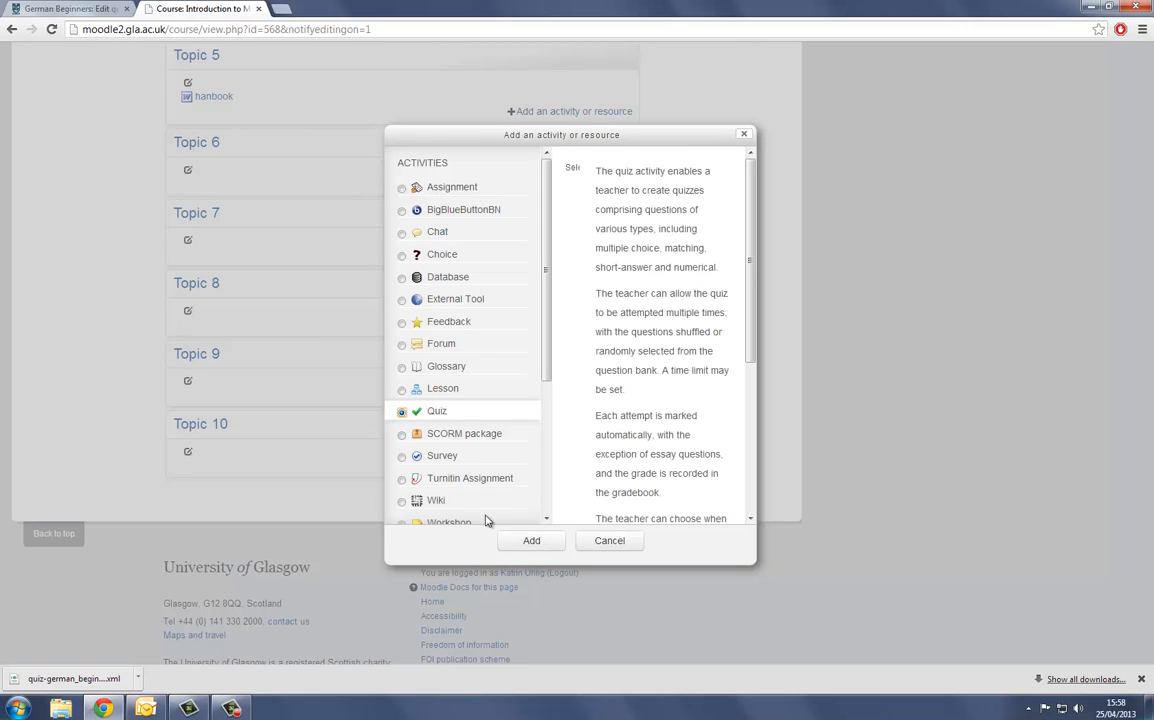
pyautogui.click(530, 543)
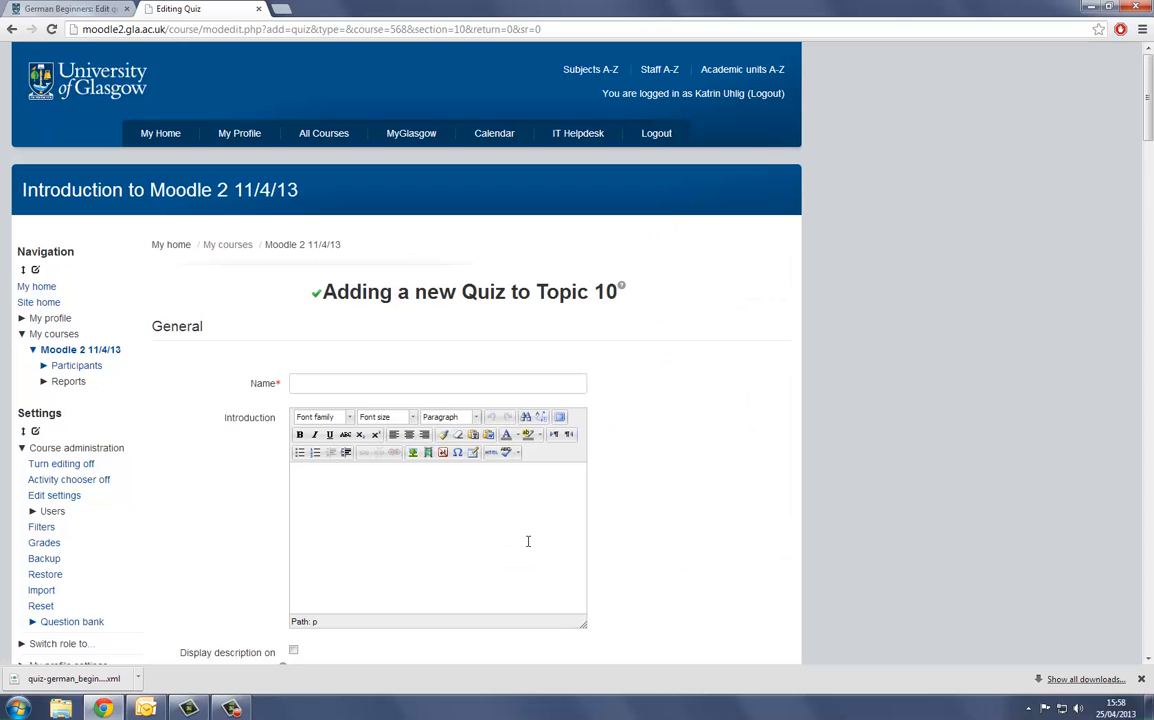
# - Name the new quiz "Test Praepositionen"
pyautogui.click(322, 378)
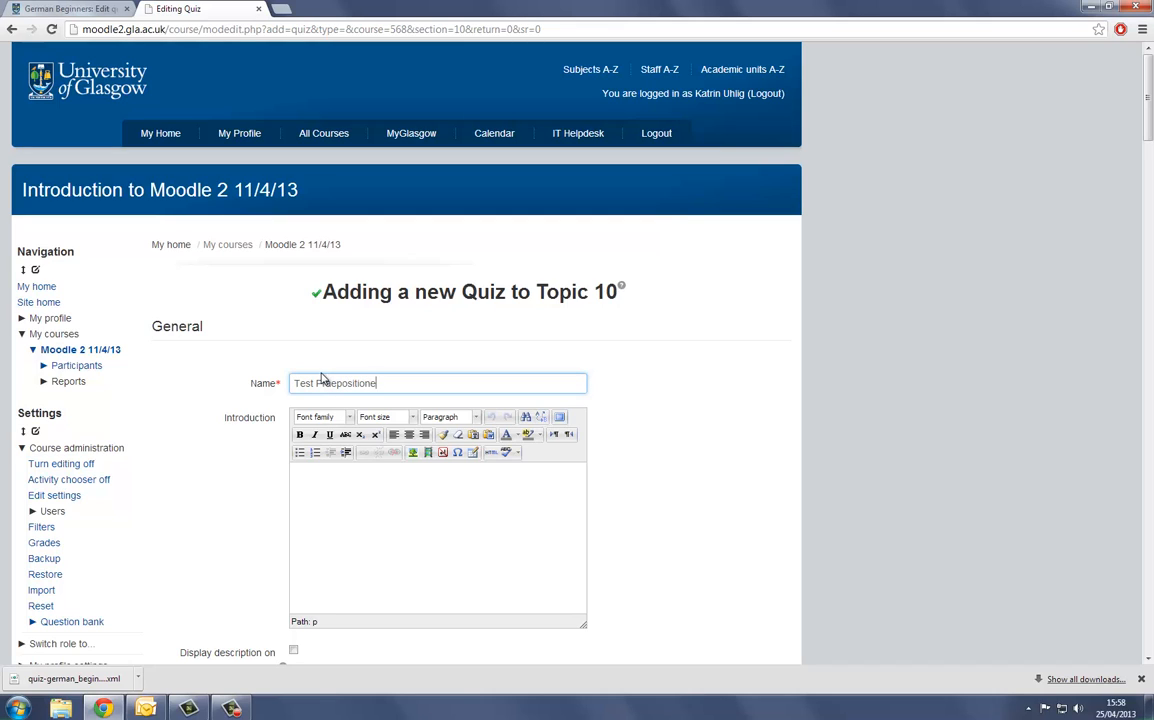
pyautogui.click(367, 532)
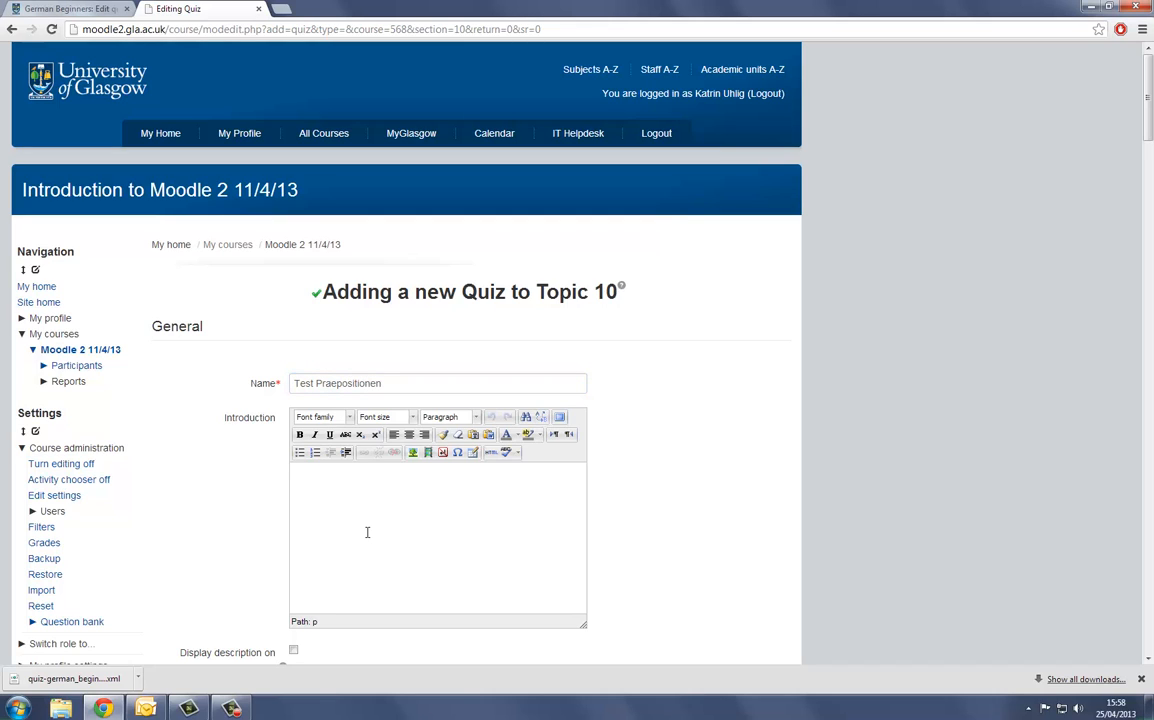
pyautogui.scroll(-1, 367, 532)
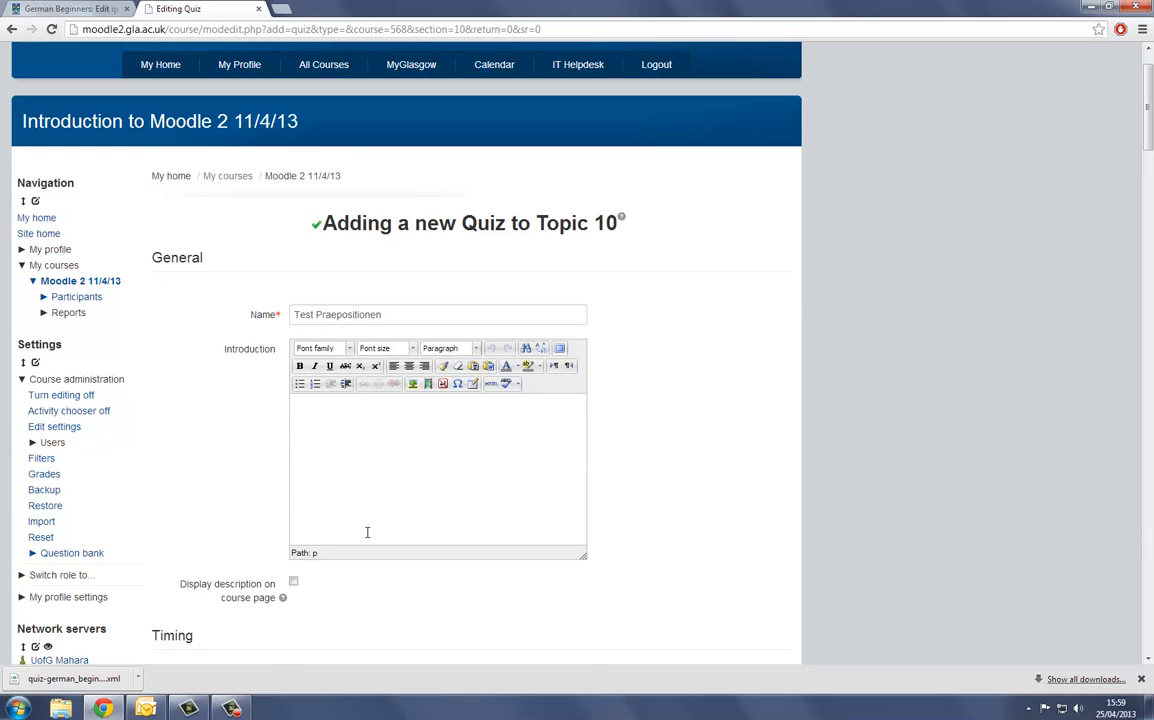
# - Save the new quiz with its default timing, grade, layout and review settings, and display it
pyautogui.scroll(-3, 367, 532)
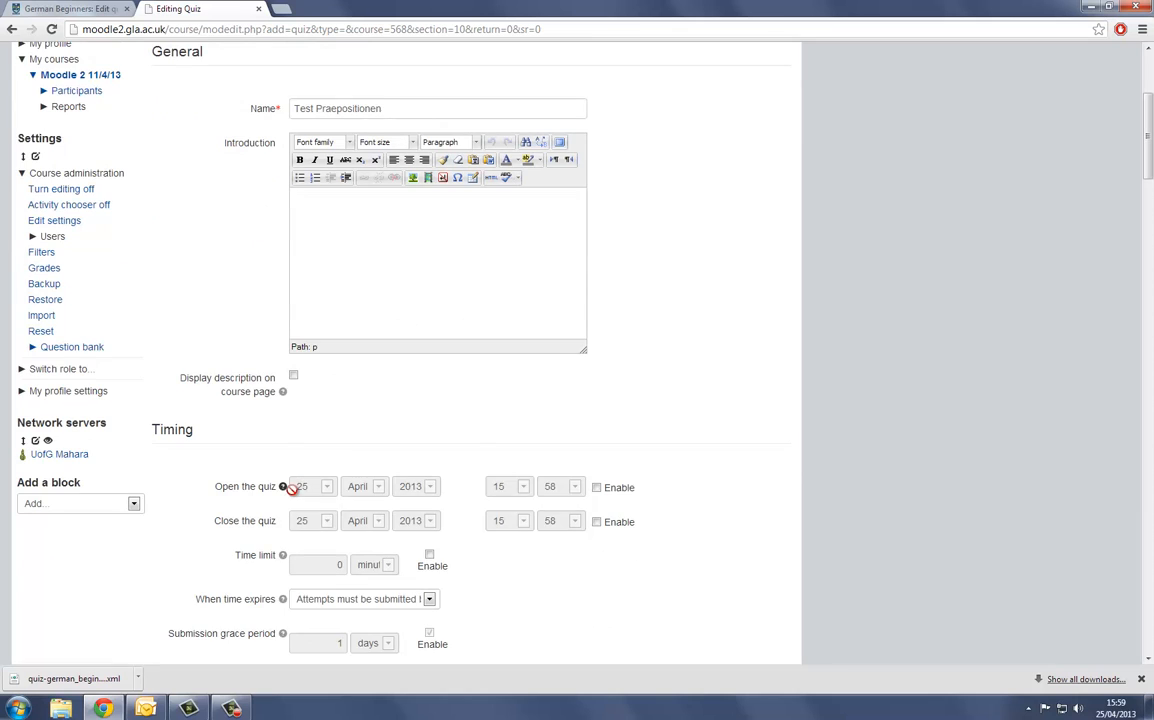
pyautogui.scroll(-1, 290, 490)
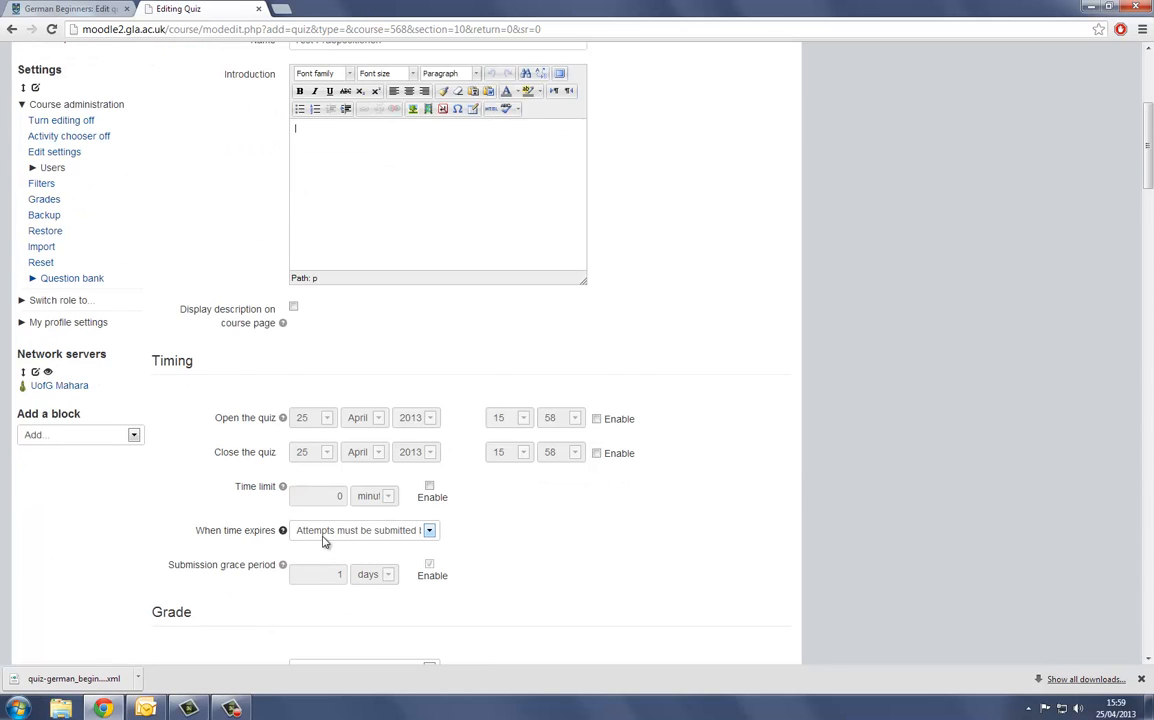
pyautogui.scroll(-3, 325, 541)
pyautogui.scroll(-2, 325, 541)
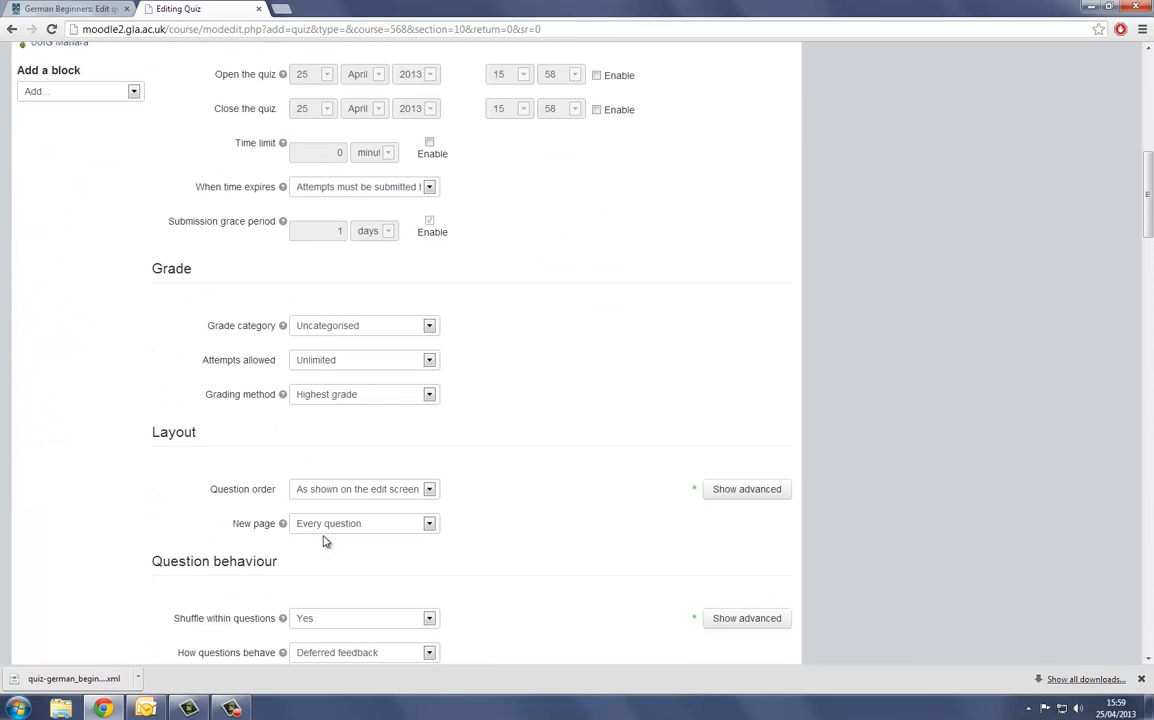
pyautogui.scroll(-5, 325, 541)
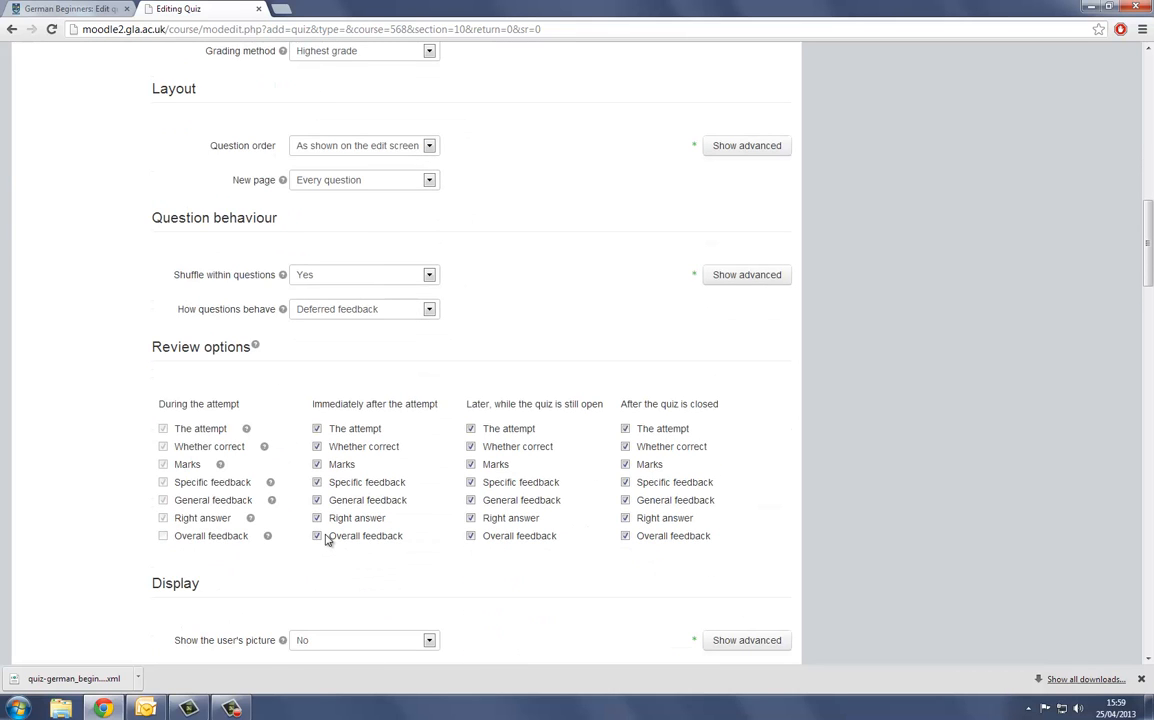
pyautogui.scroll(-5, 324, 540)
pyautogui.scroll(-5, 325, 540)
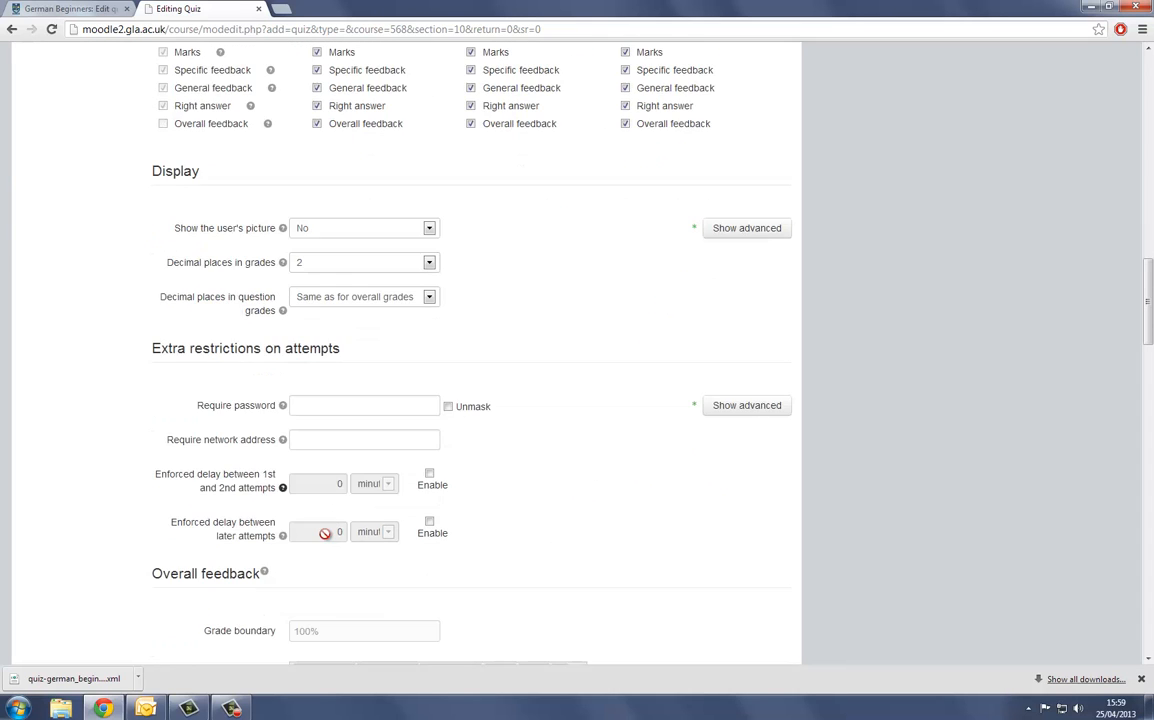
pyautogui.scroll(-9, 325, 532)
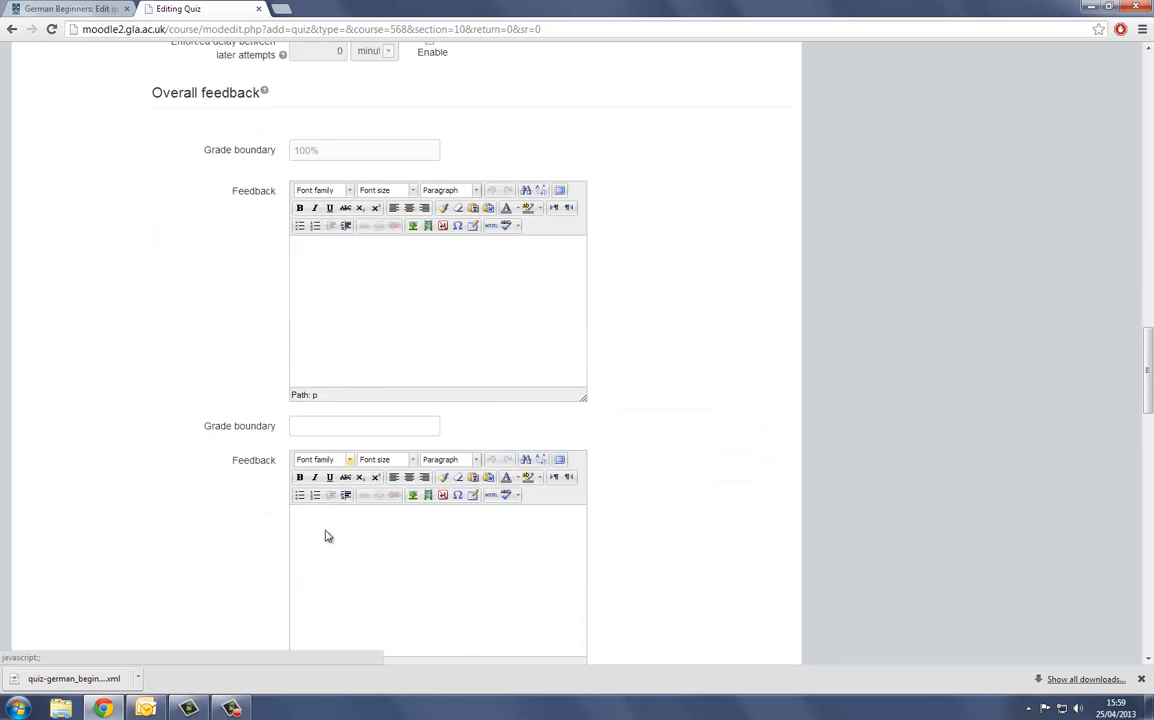
pyautogui.scroll(-14, 325, 536)
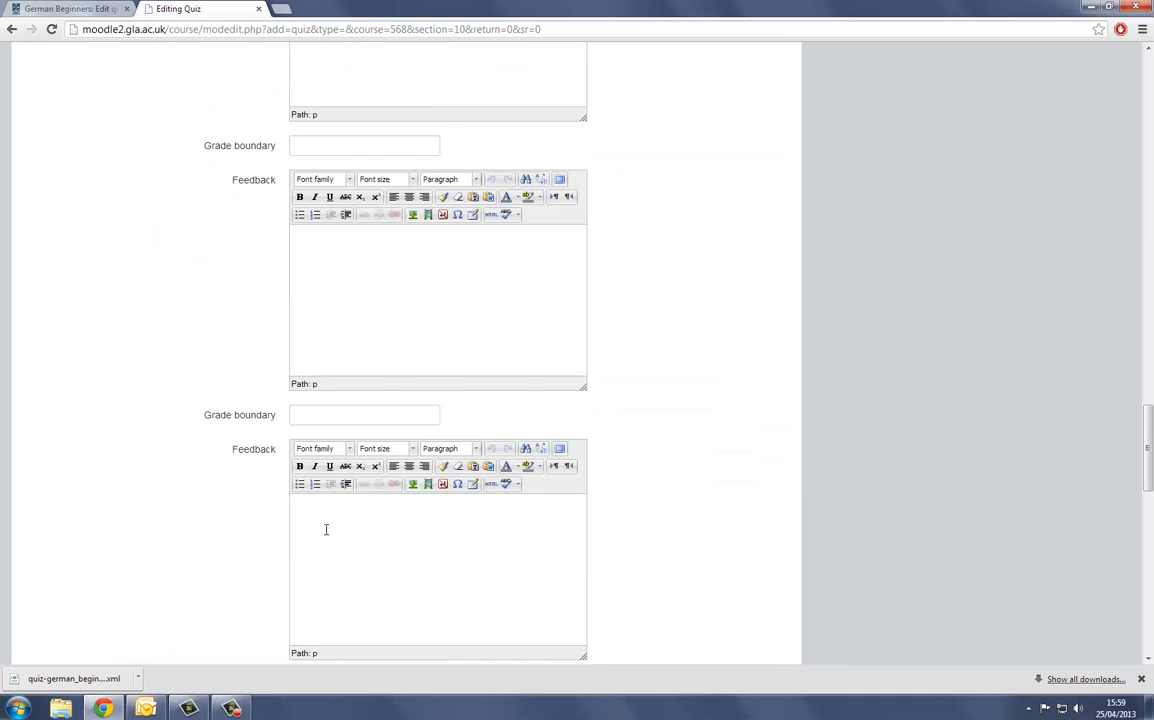
pyautogui.scroll(-3, 325, 531)
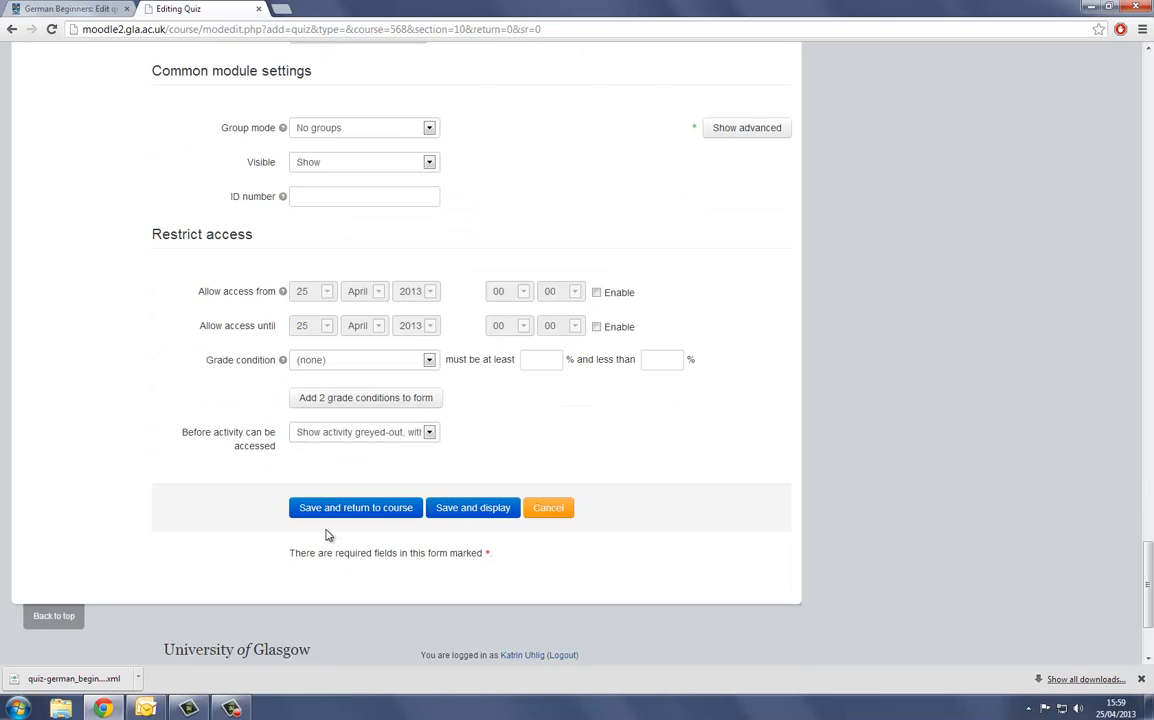
pyautogui.click(481, 510)
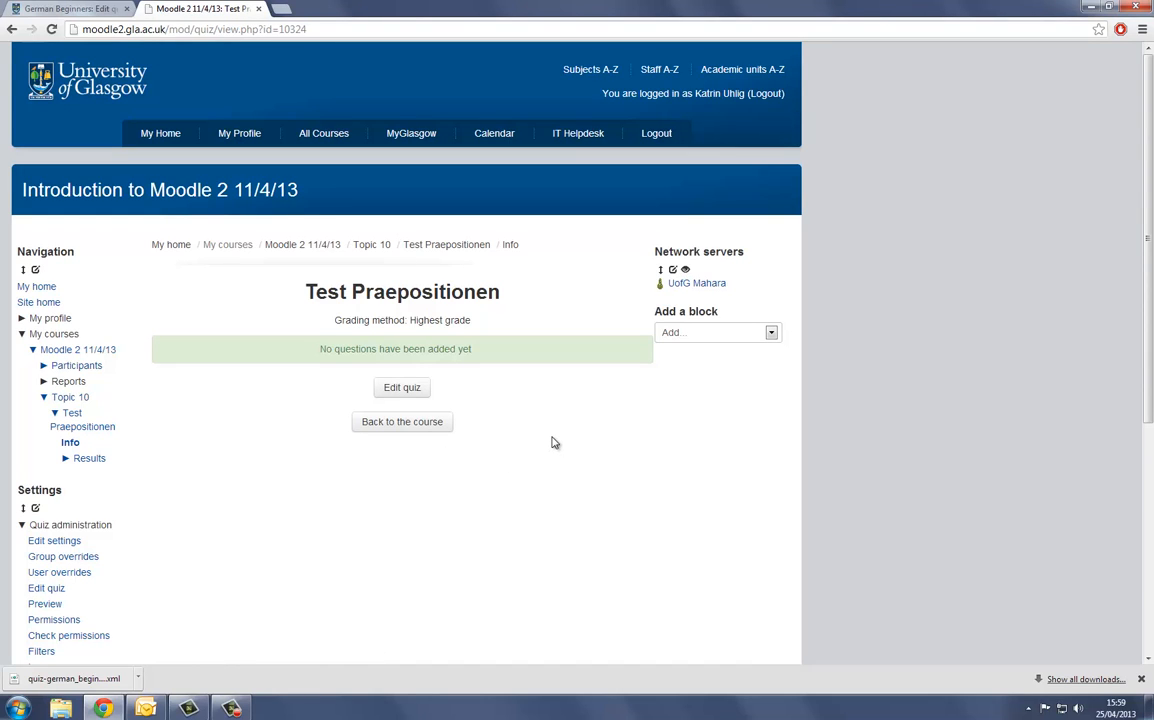
# - Open the Test Praepositionen quiz for editing and look over its empty page and question bank contents
pyautogui.click(416, 397)
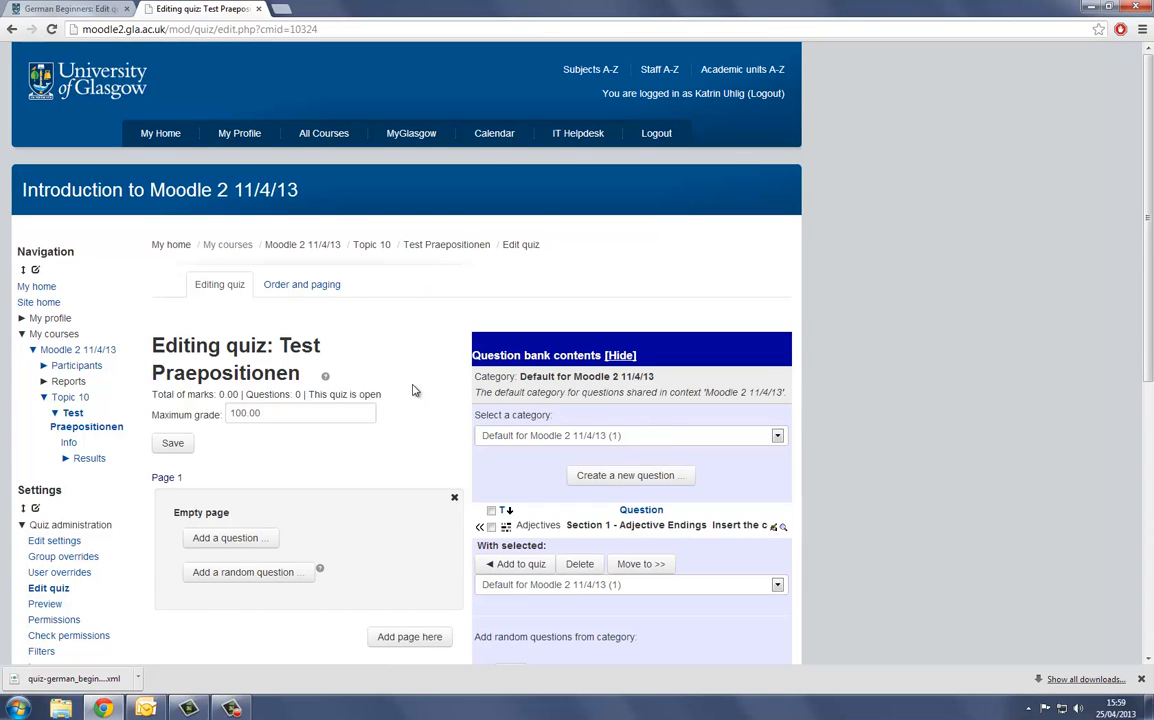
pyautogui.scroll(-1, 415, 391)
pyautogui.scroll(-2, 415, 391)
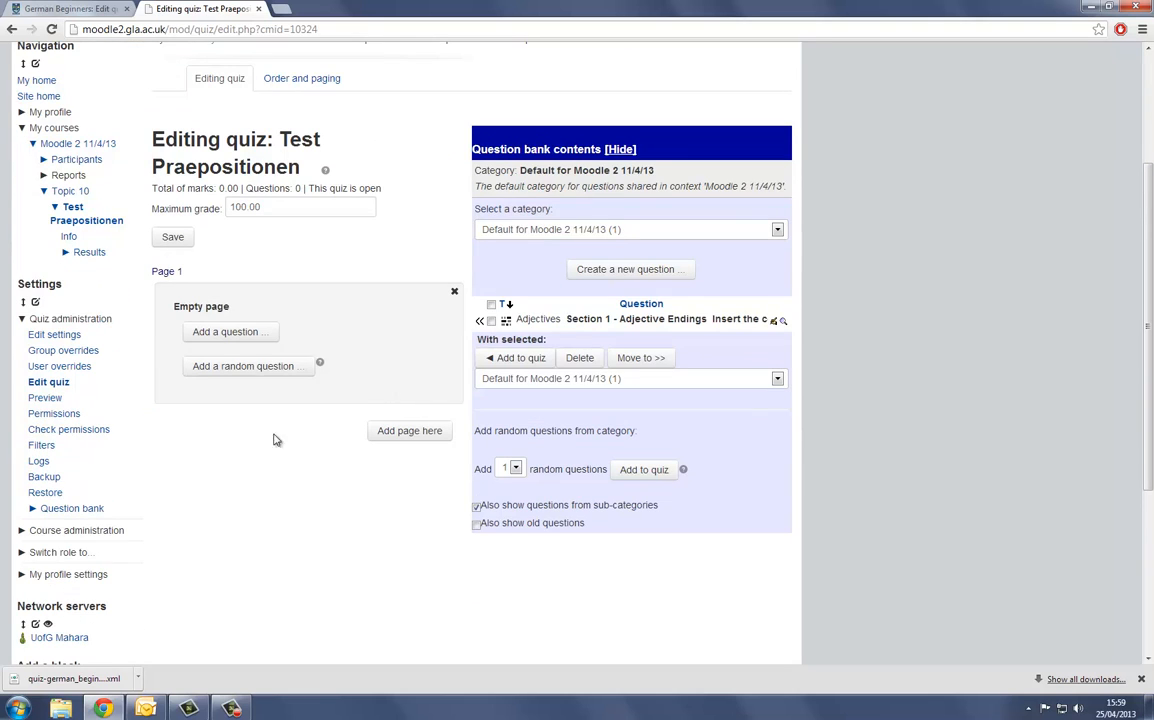
pyautogui.scroll(3, 85, 326)
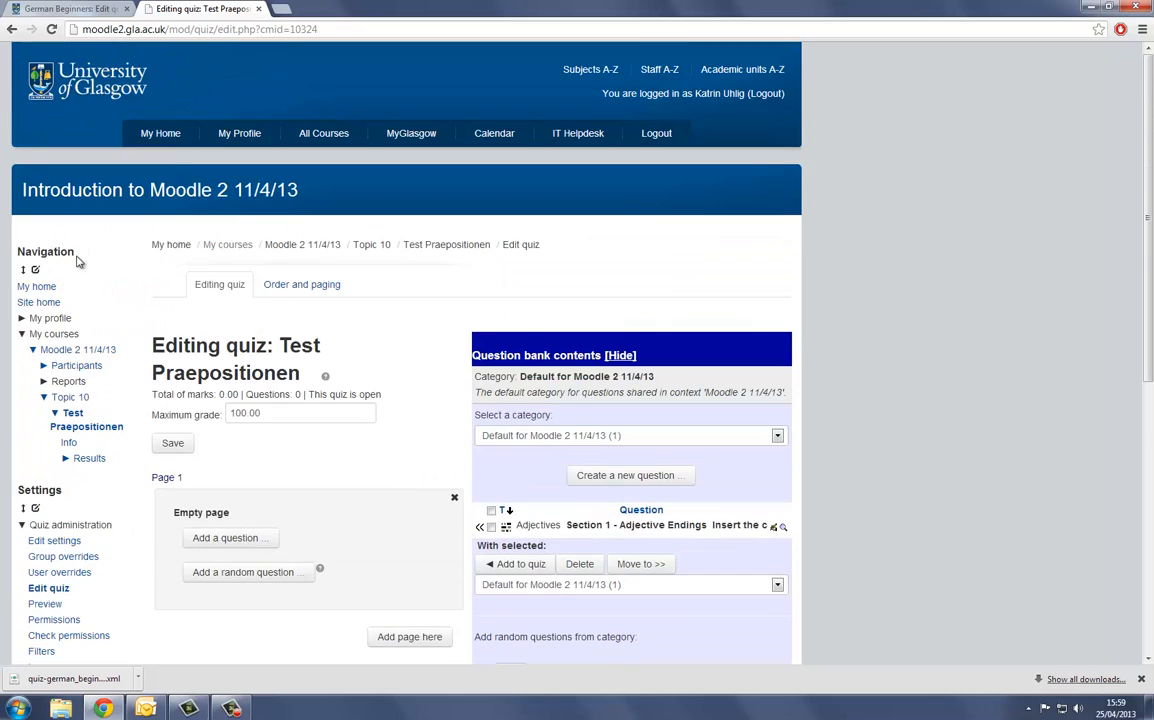
# - Go to the quiz's question bank and open the page for importing questions
pyautogui.scroll(-2, 88, 563)
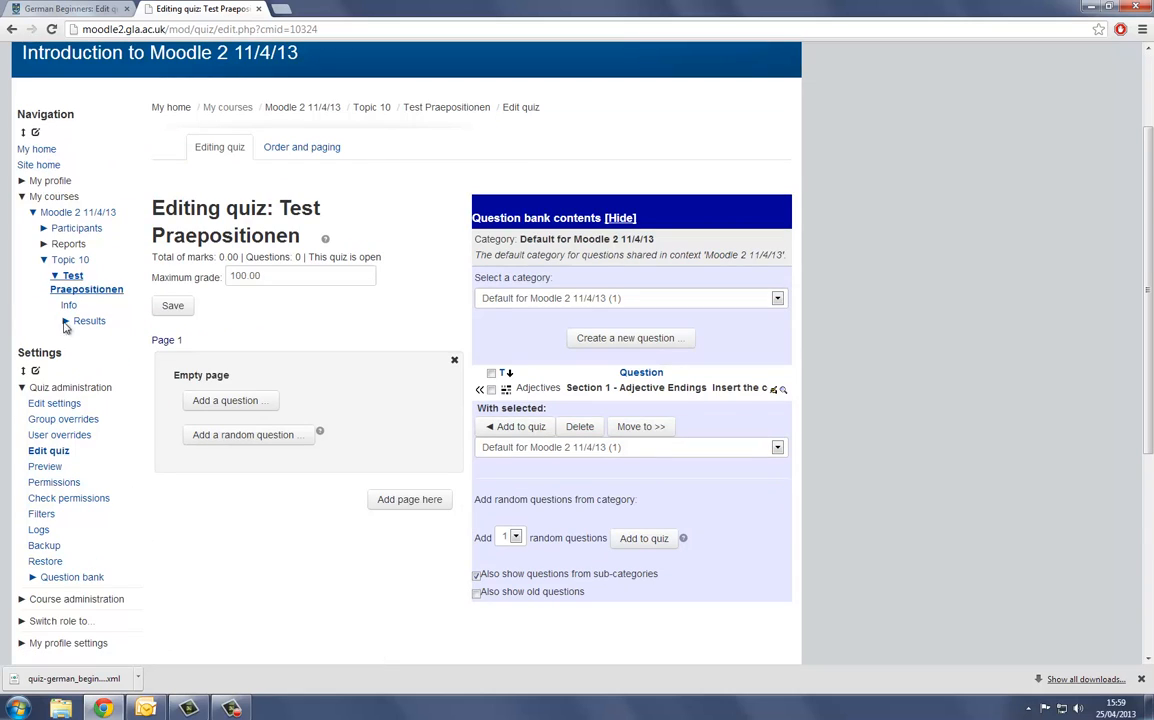
pyautogui.click(50, 580)
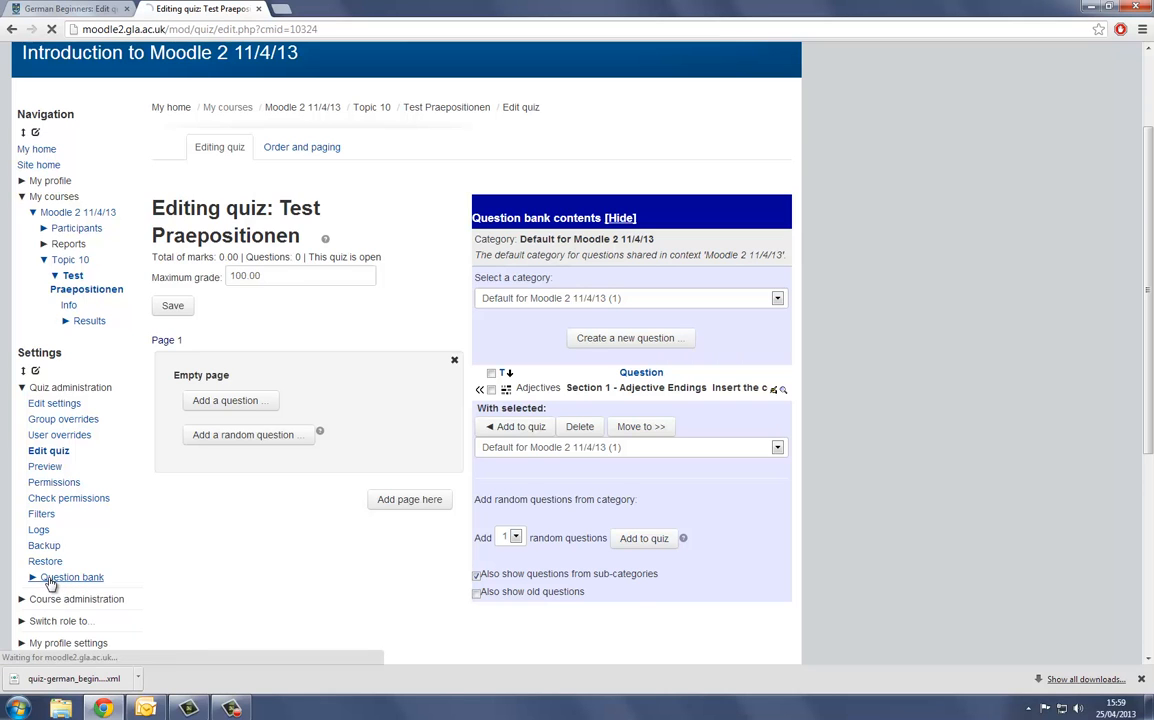
pyautogui.scroll(-3, 52, 582)
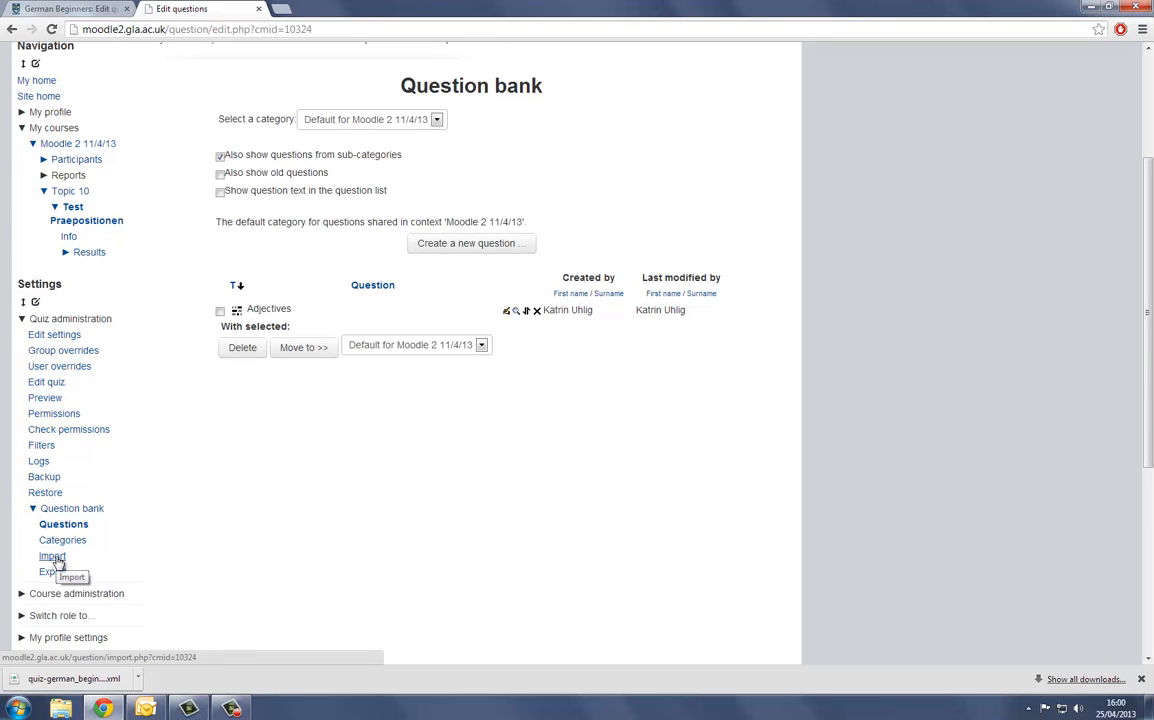
pyautogui.click(55, 561)
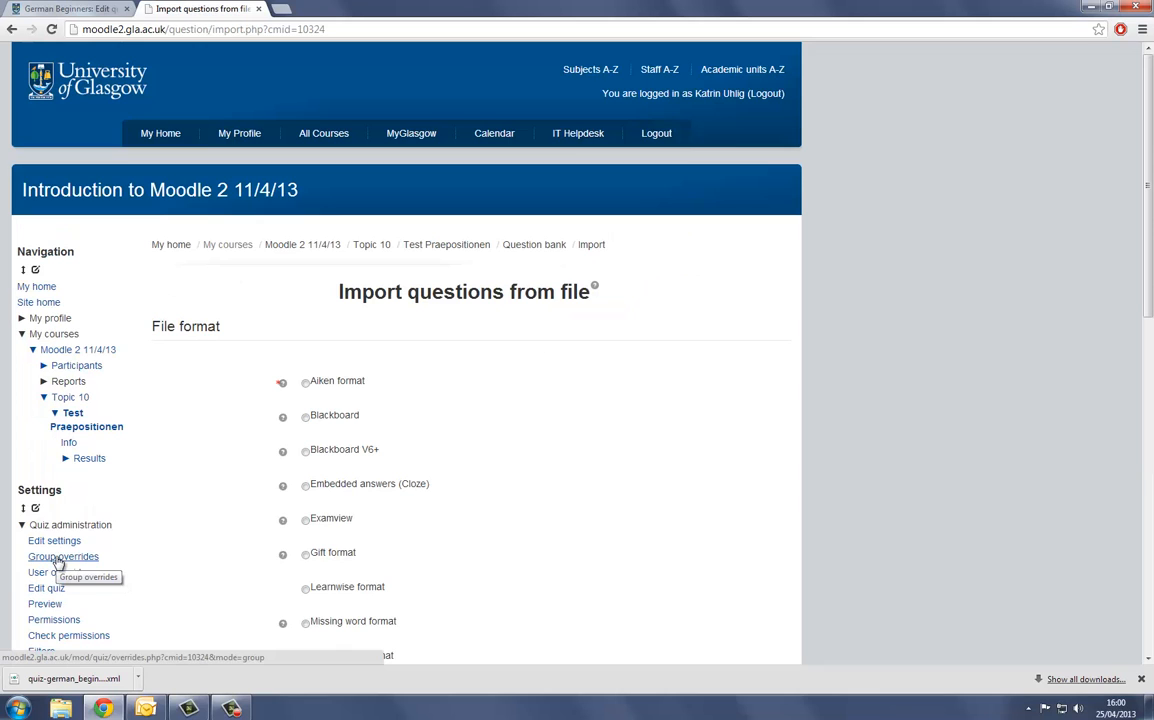
# - Set the import to Moodle XML format into the category Default for Test Praepositionen, without getting the category from the file
pyautogui.scroll(-3, 281, 386)
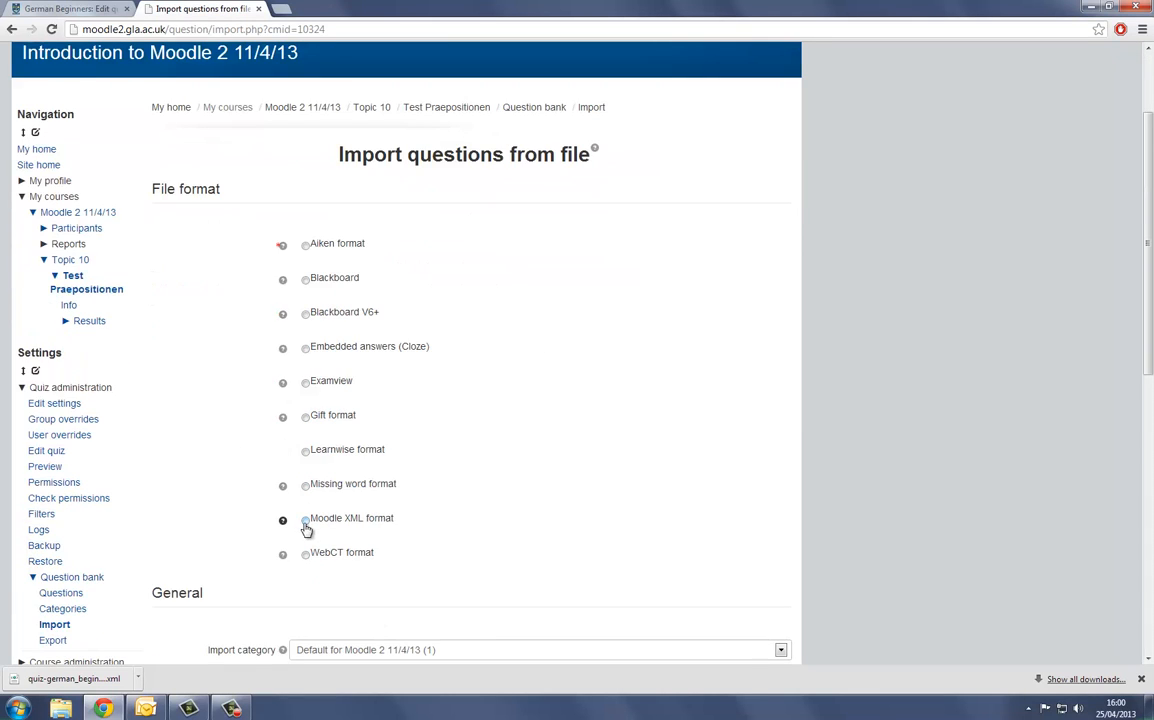
pyautogui.click(304, 520)
pyautogui.scroll(-3, 183, 483)
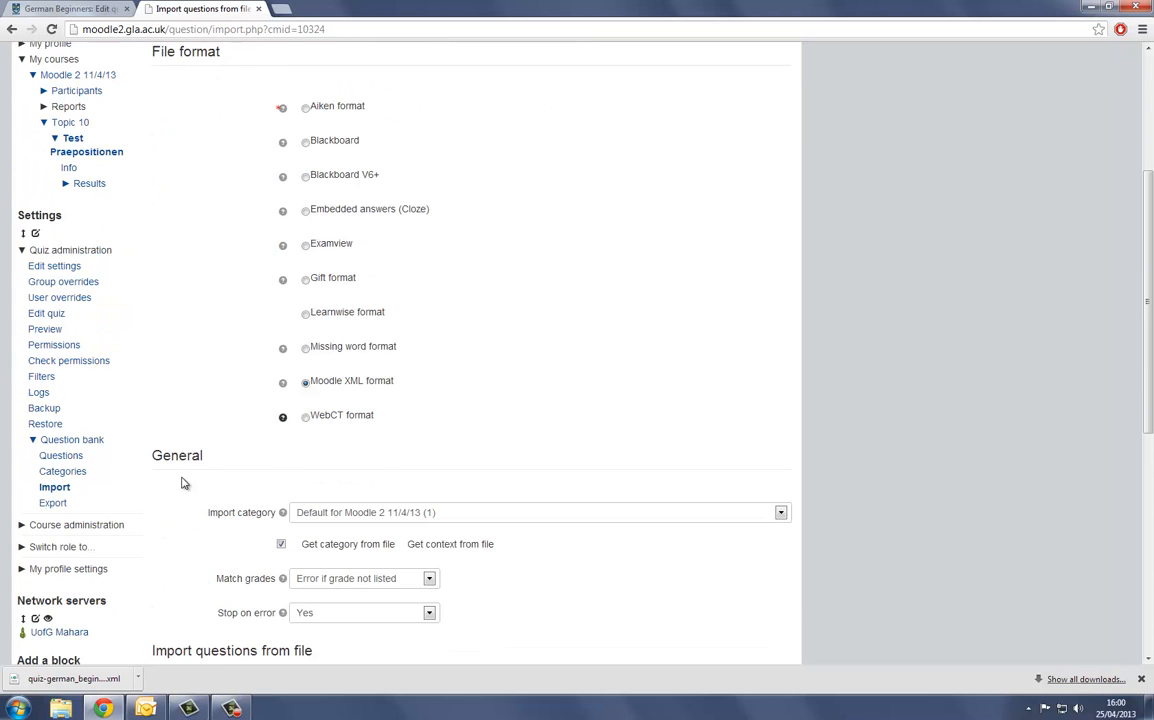
pyautogui.click(781, 512)
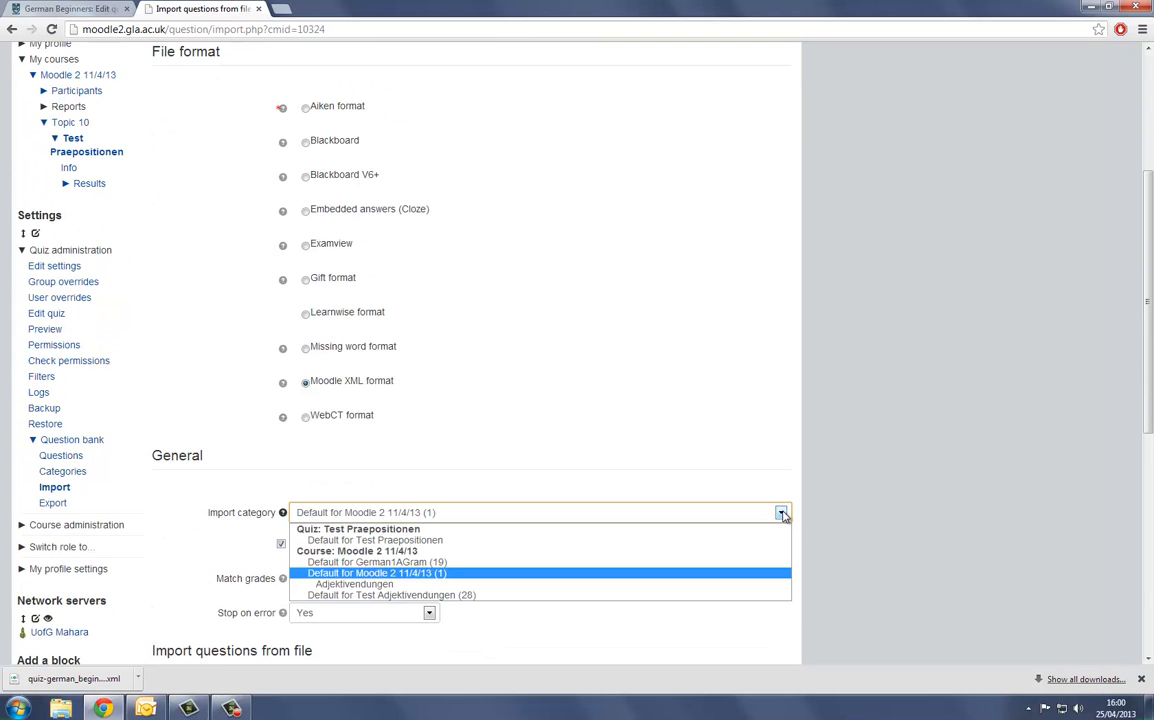
pyautogui.click(566, 540)
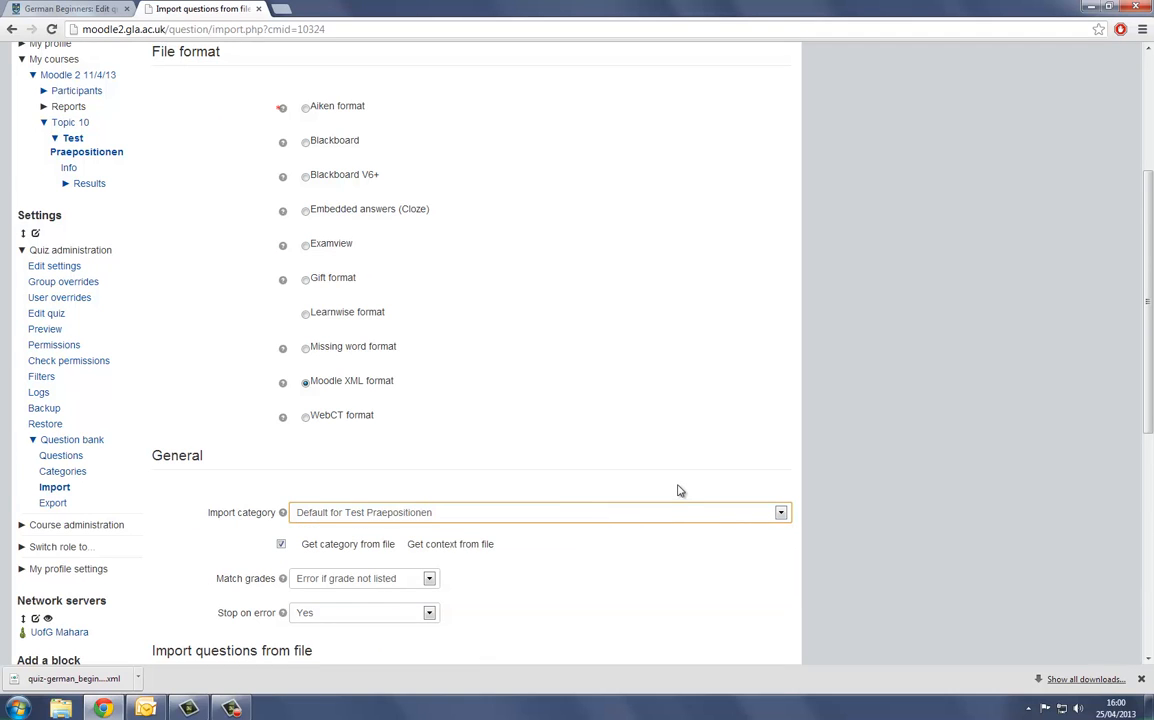
pyautogui.click(781, 512)
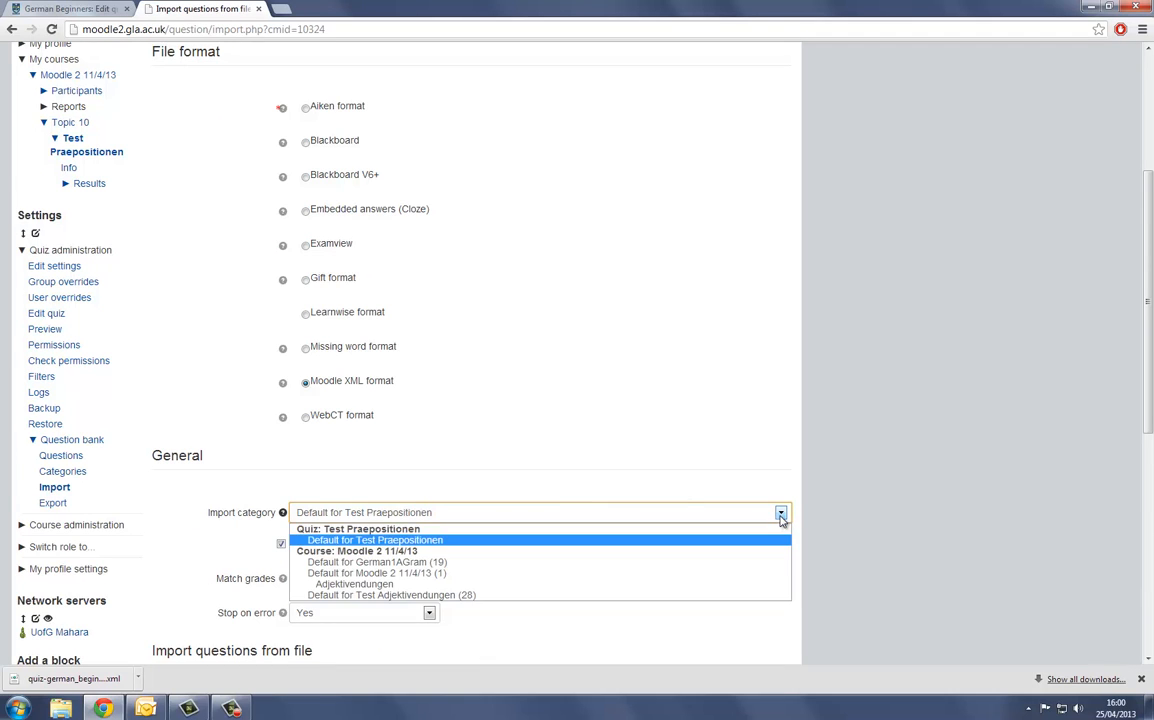
pyautogui.click(345, 540)
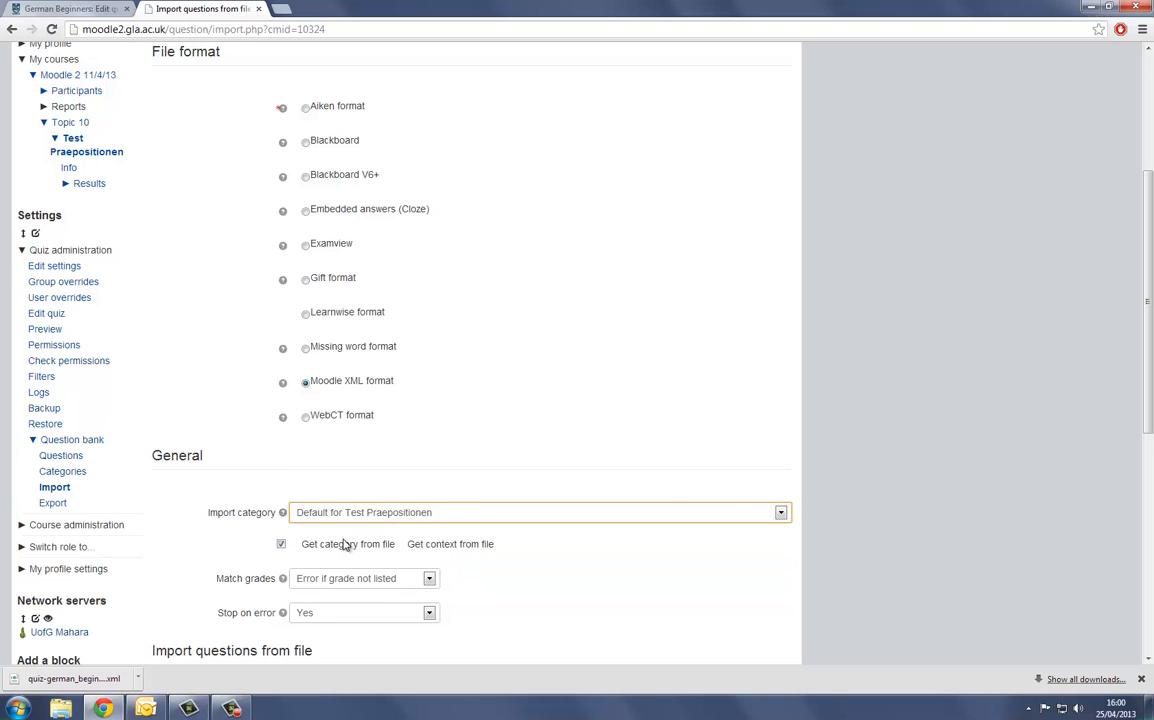
pyautogui.click(282, 546)
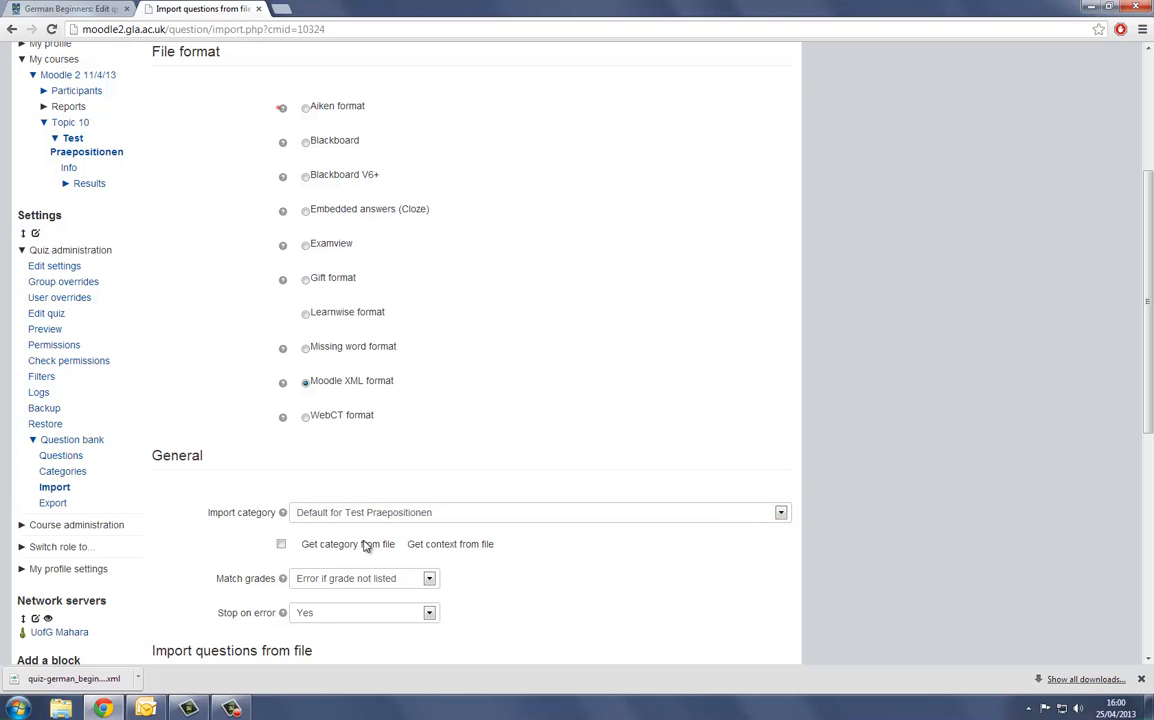
# - Add the exported quiz XML file from the desktop as the file for the question import
pyautogui.scroll(-3, 366, 546)
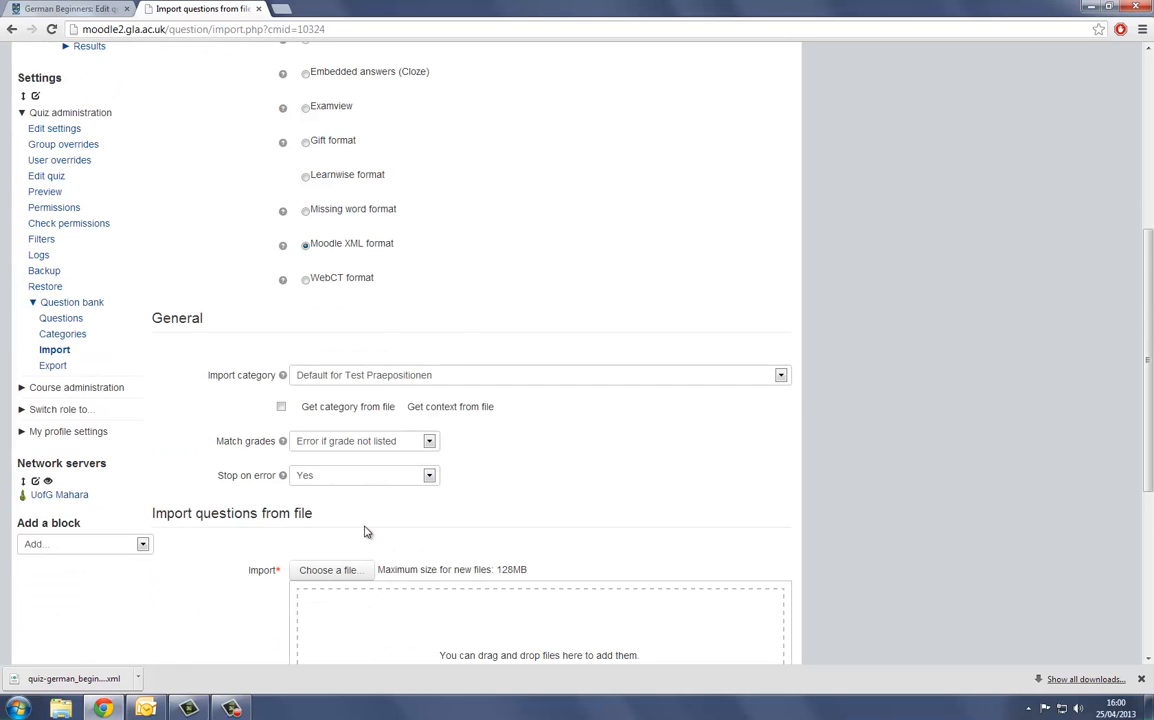
pyautogui.scroll(-1, 366, 532)
pyautogui.click(1112, 7)
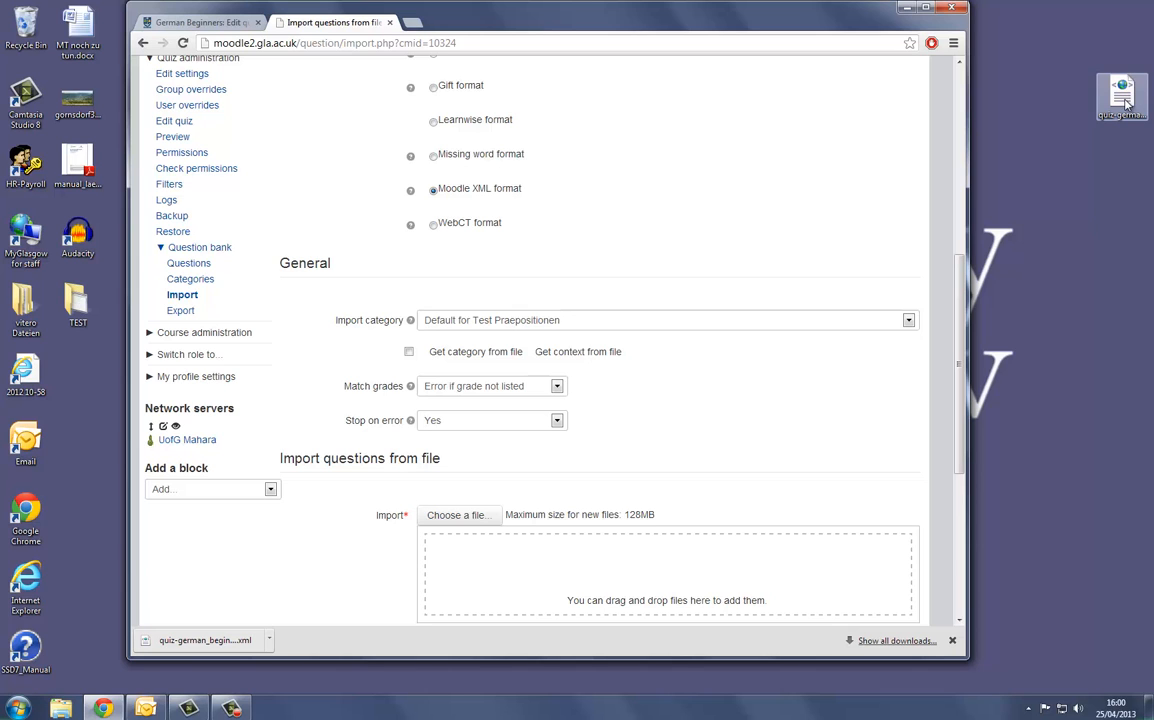
pyautogui.click(927, 8)
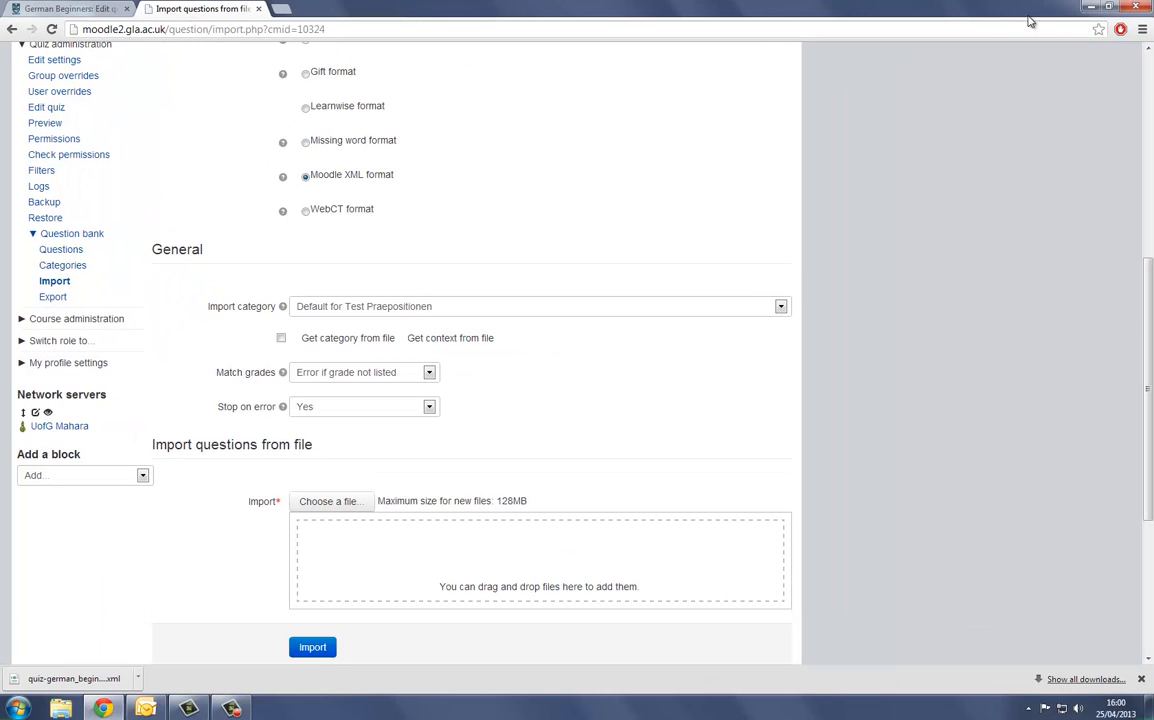
pyautogui.click(1111, 7)
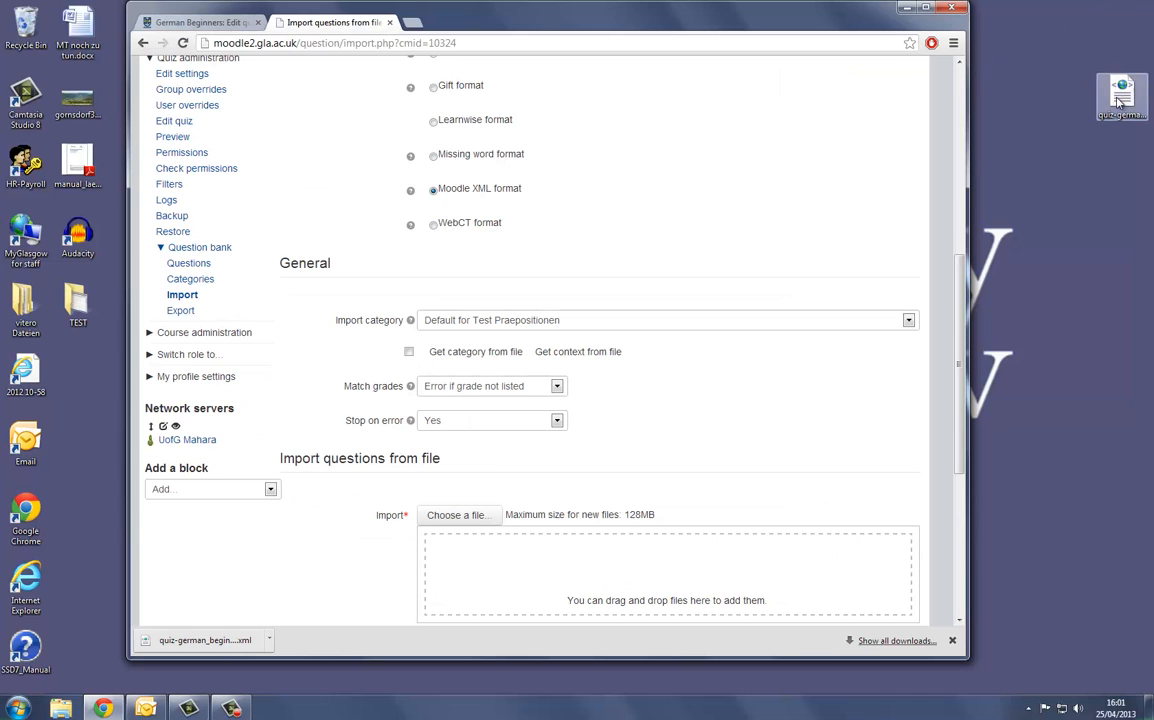
pyautogui.moveTo(1118, 100); pyautogui.dragTo(471, 572)
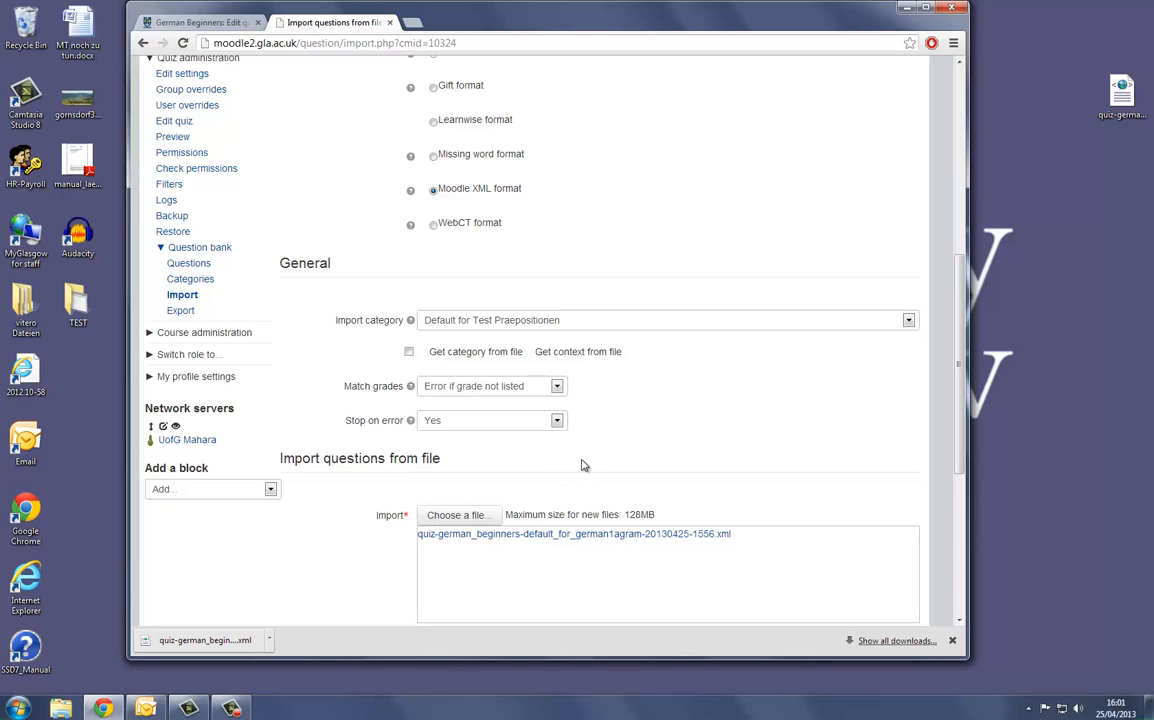
# - View the file picker's upload form, close it, and add the desktop XML file to the import again
pyautogui.click(458, 516)
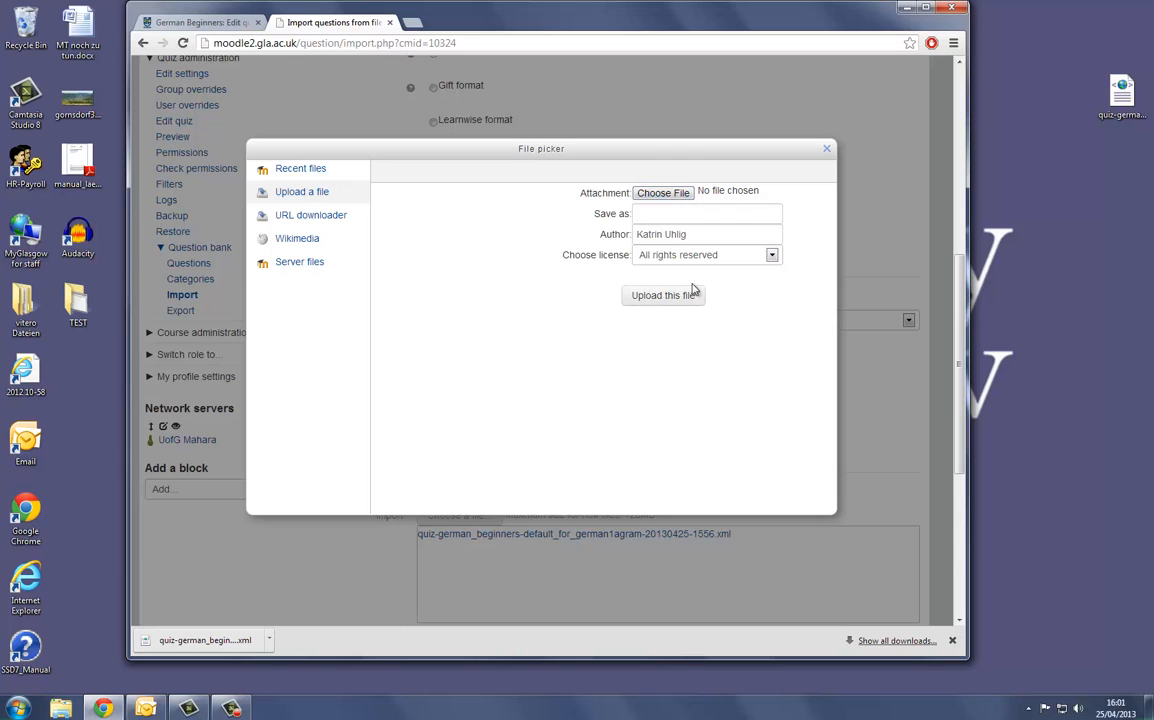
pyautogui.click(826, 149)
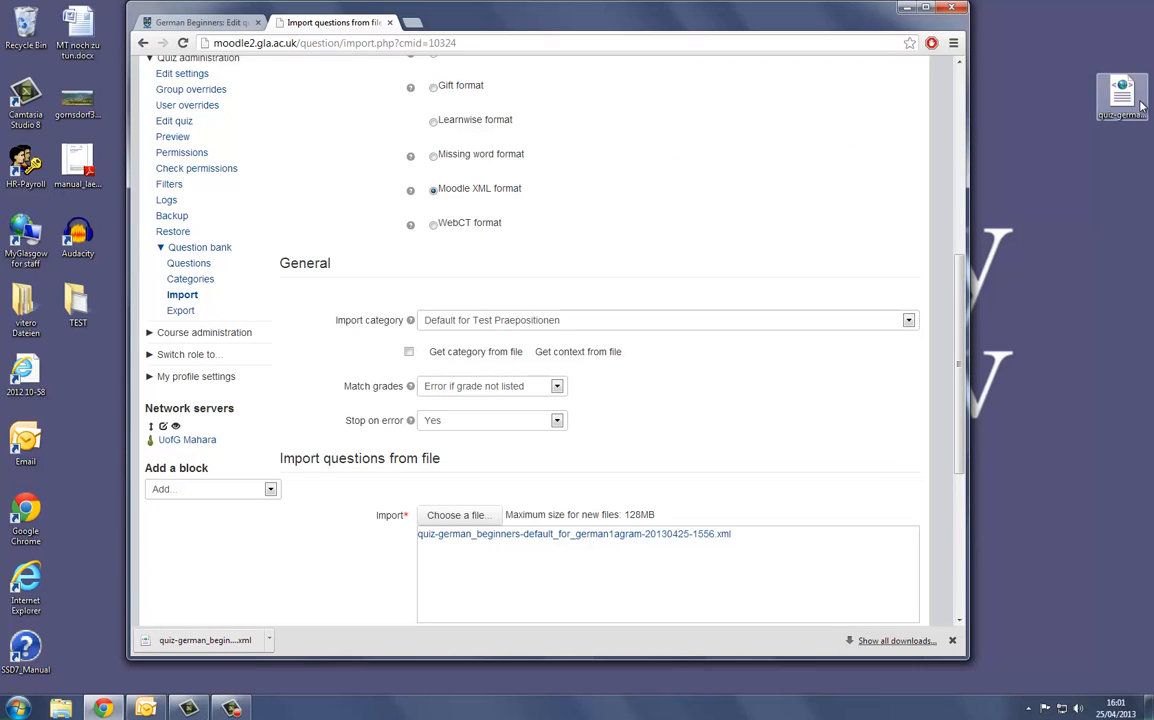
pyautogui.moveTo(1134, 105); pyautogui.dragTo(478, 560)
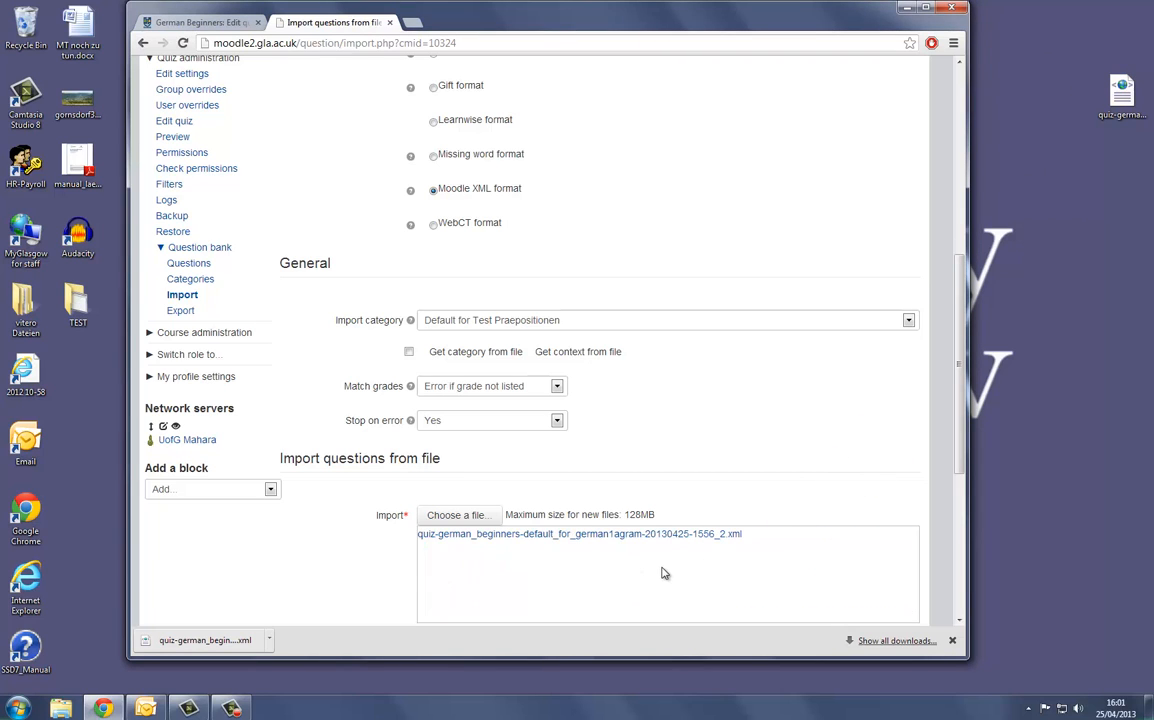
# - Import the questions from the added XML file and look through the imported question list
pyautogui.click(927, 9)
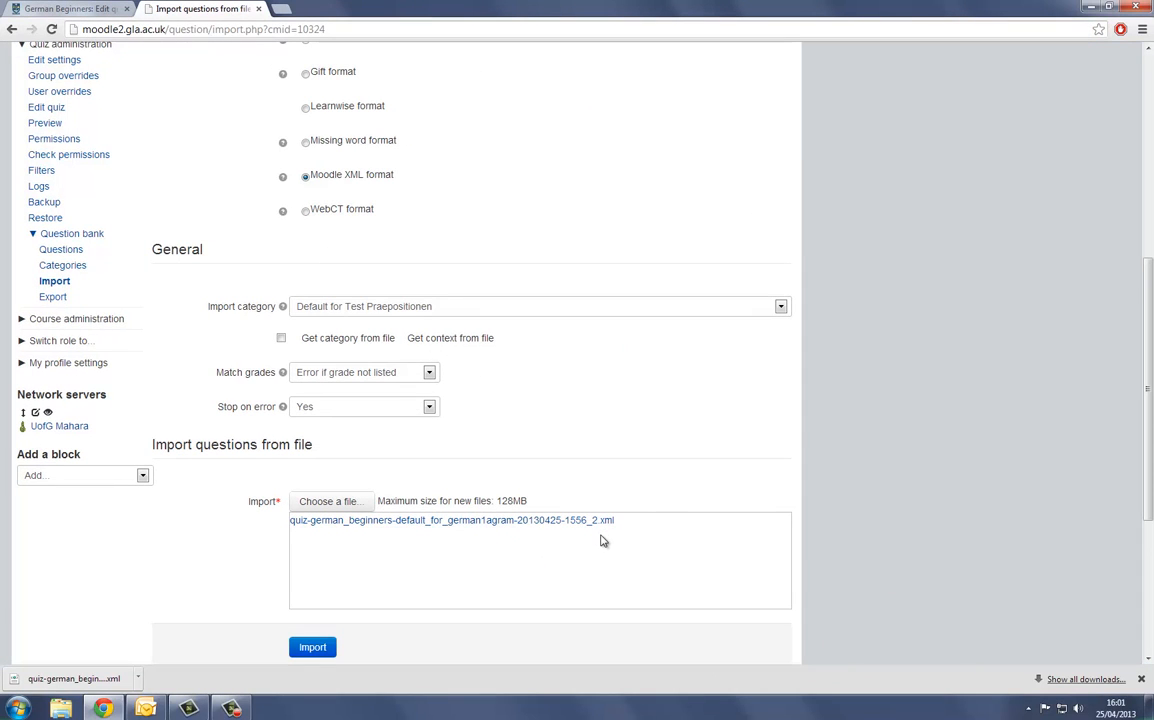
pyautogui.click(312, 648)
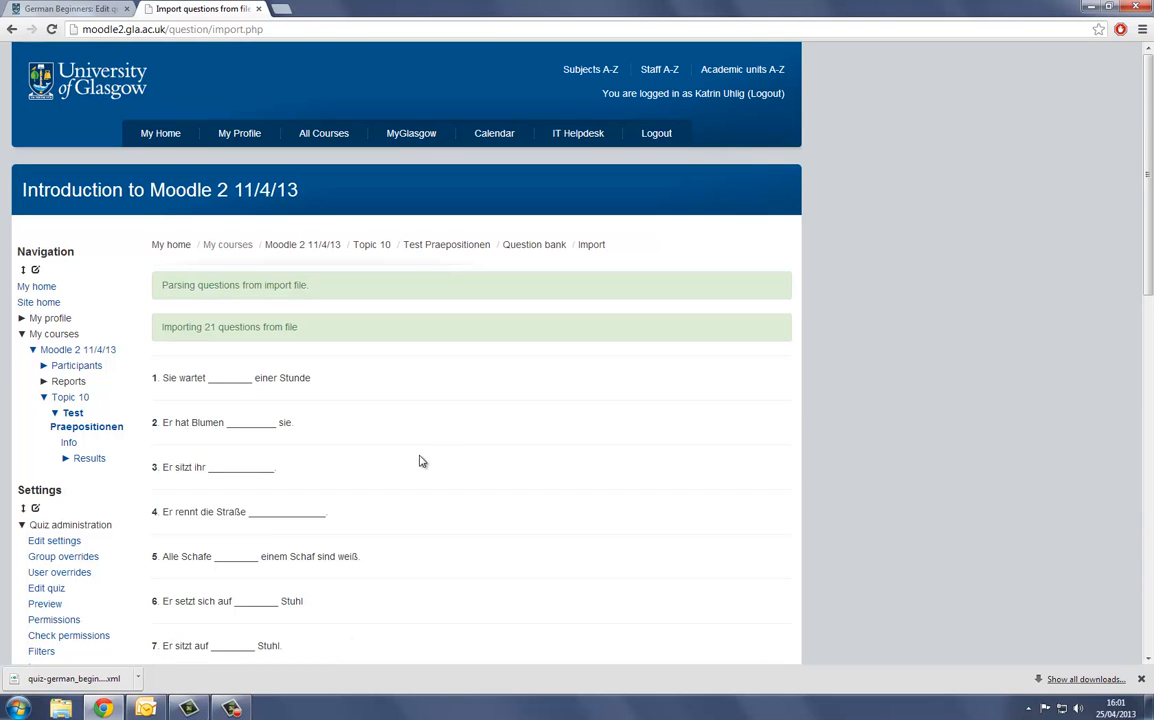
pyautogui.scroll(-3, 278, 381)
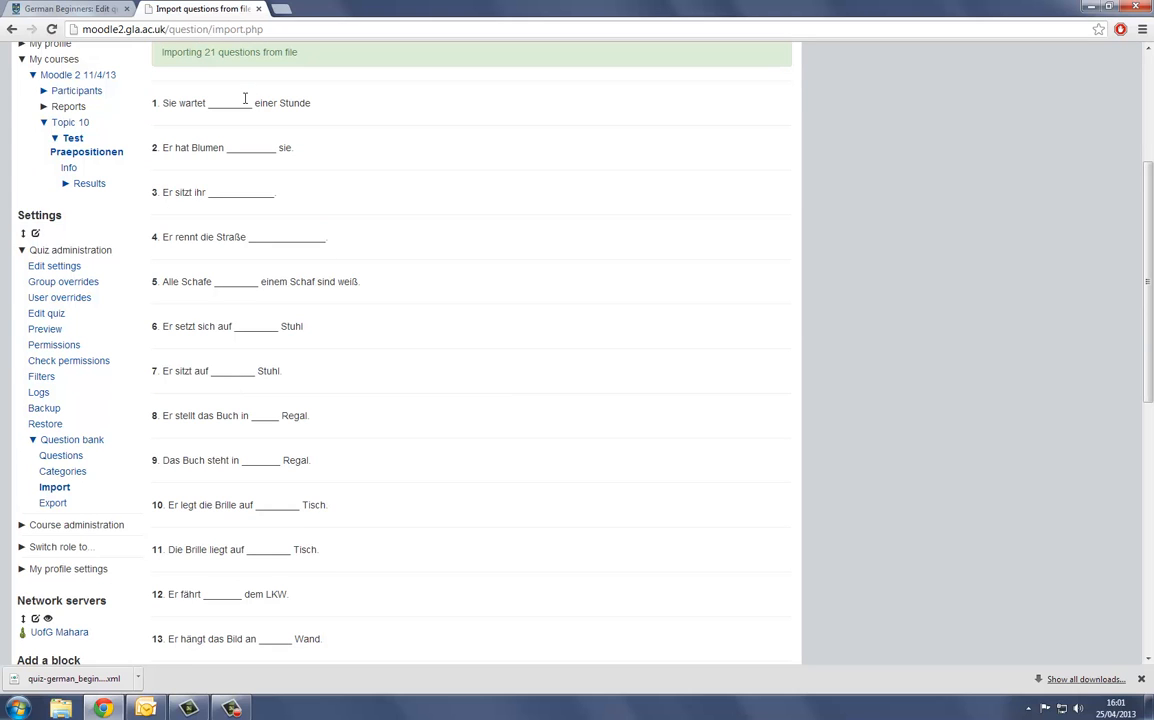
pyautogui.scroll(-5, 243, 104)
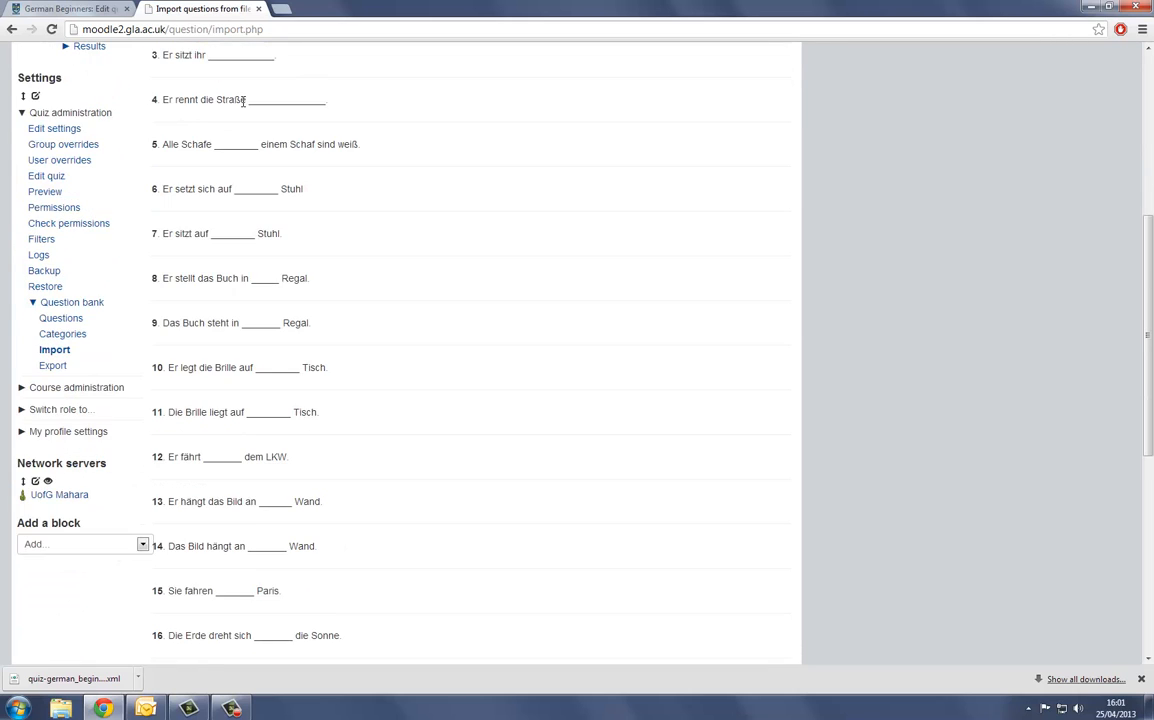
# - Complete the question import and view the imported Präpositionen questions in the question bank
pyautogui.scroll(-1, 244, 108)
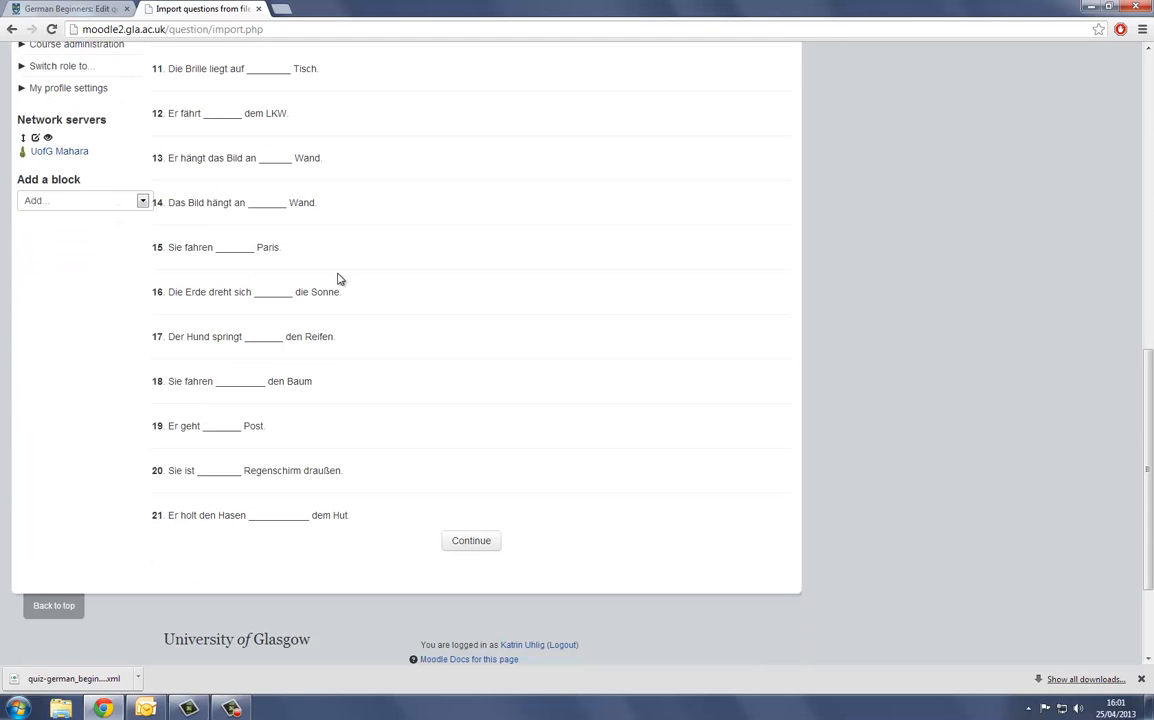
pyautogui.click(471, 541)
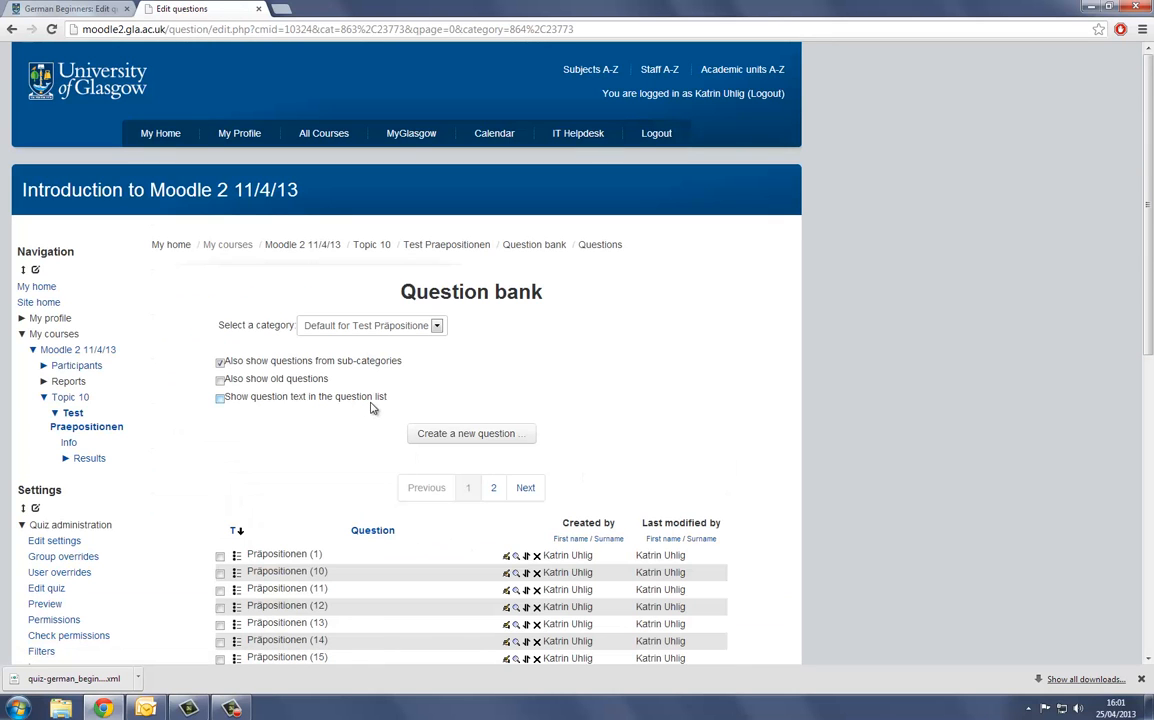
pyautogui.scroll(-1, 340, 480)
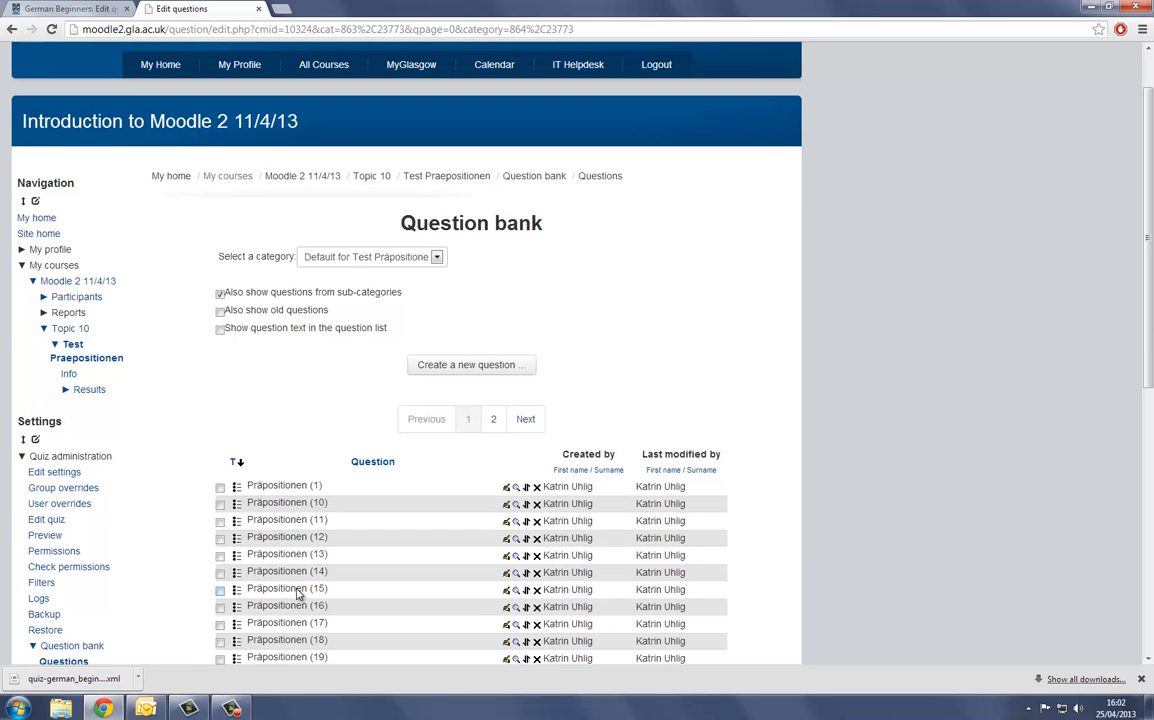
# - Return to the Moodle 2 11/4/13 course and open the Test Praepositionen quiz in Topic 10 for editing its questions
pyautogui.click(298, 178)
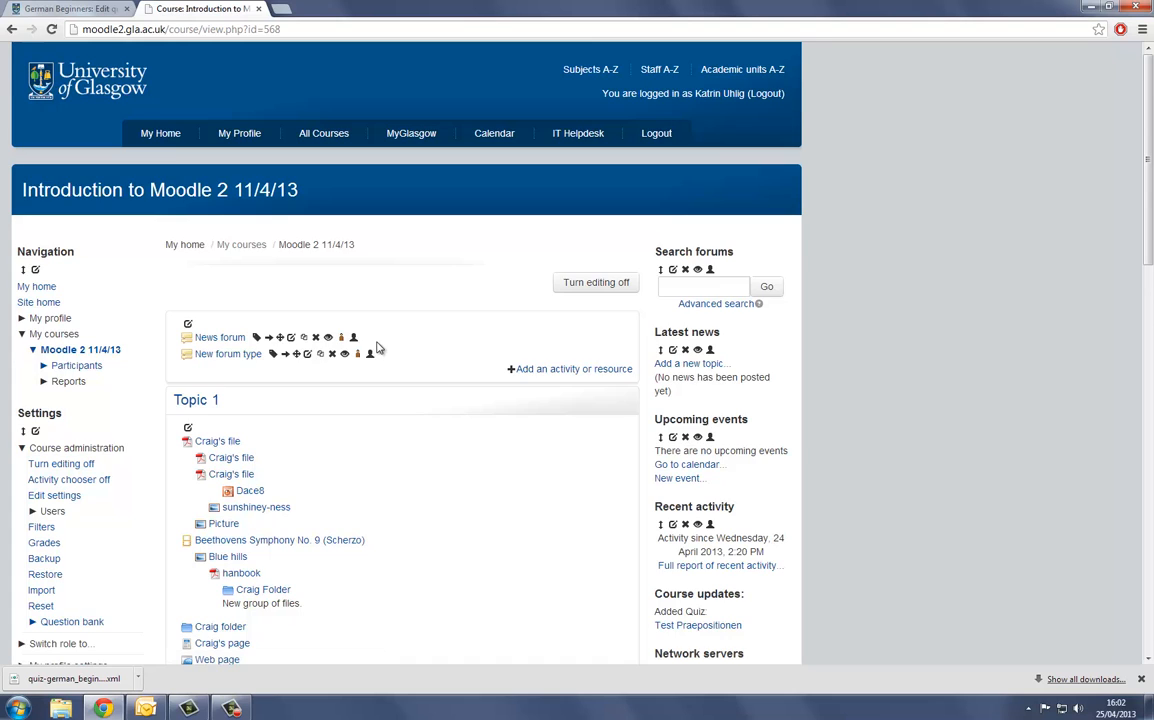
pyautogui.scroll(-7, 378, 347)
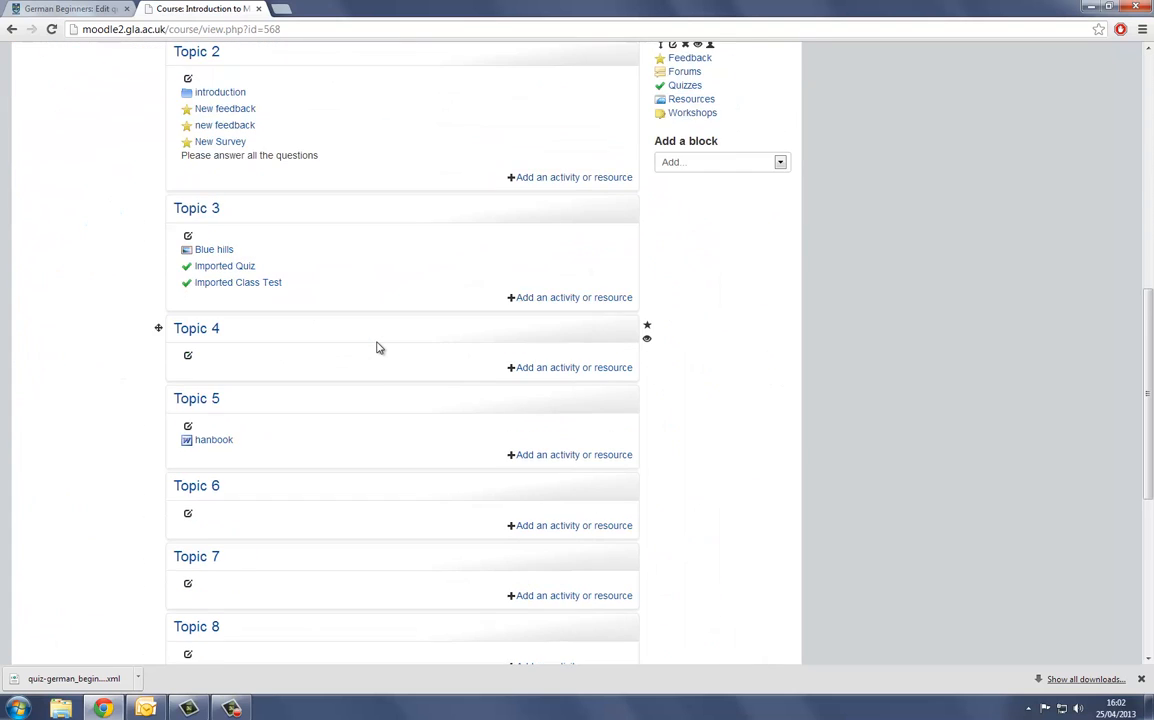
pyautogui.scroll(-3, 378, 347)
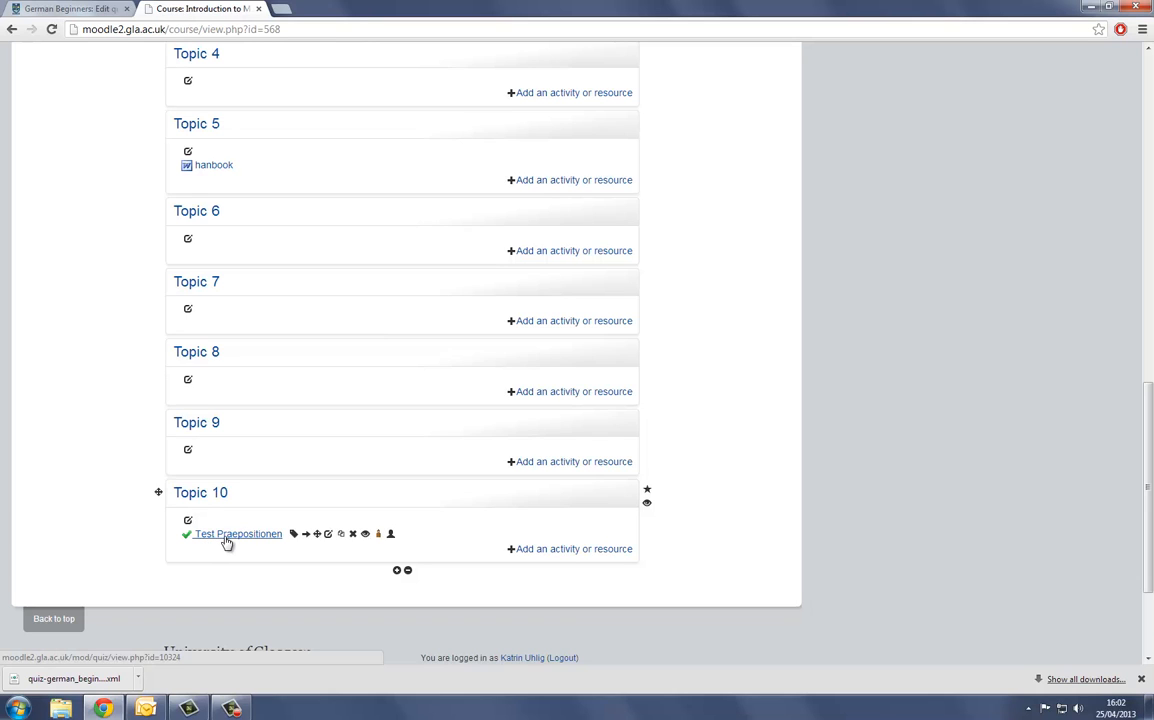
pyautogui.click(227, 535)
pyautogui.click(399, 387)
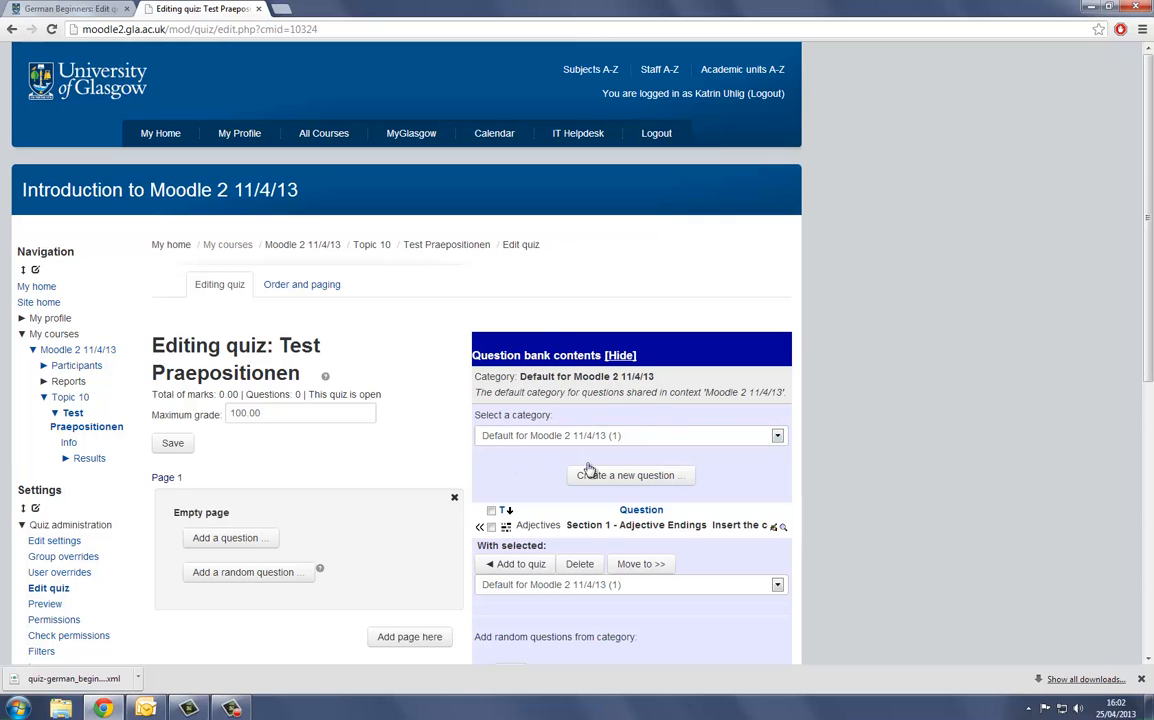
# - Set the question bank category beside the quiz to Default for Test Präpositionen
pyautogui.click(777, 437)
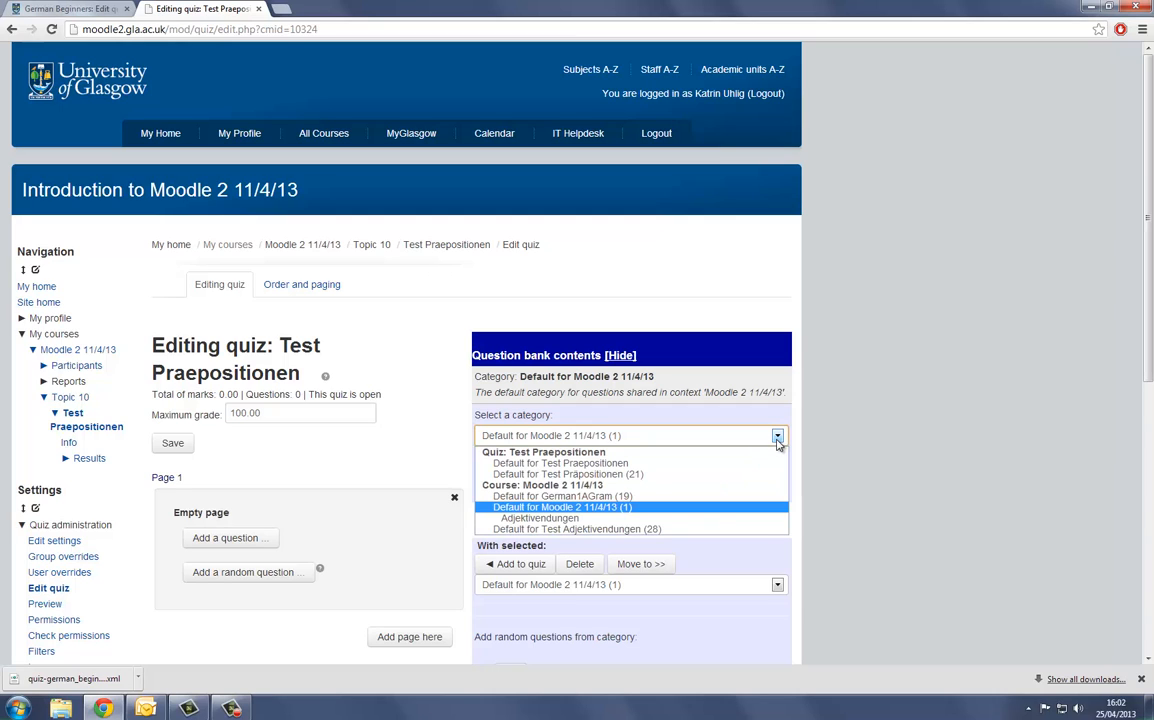
pyautogui.click(777, 440)
pyautogui.click(777, 440)
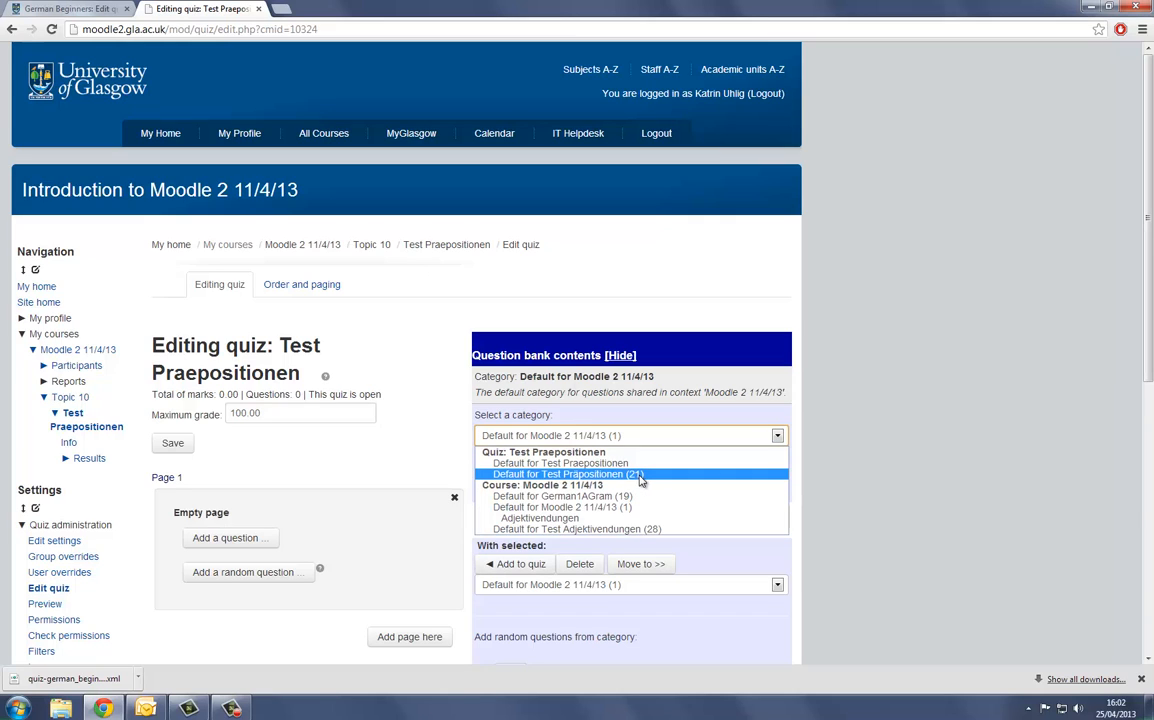
pyautogui.click(619, 475)
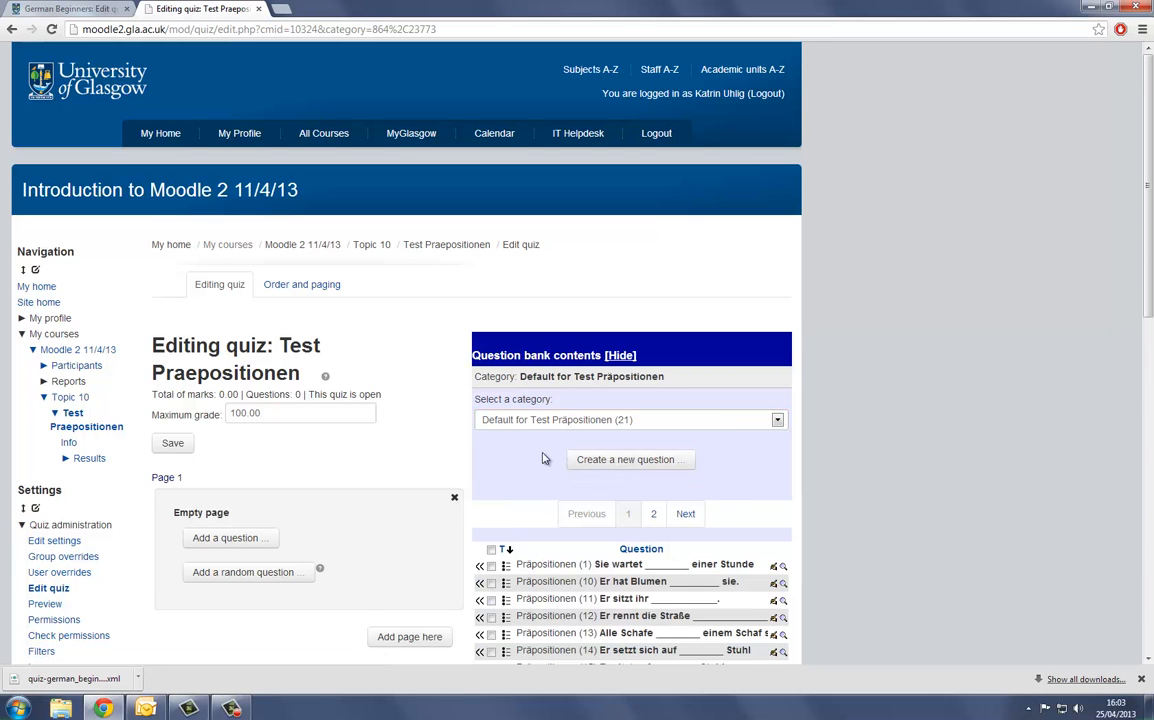
# - Display all 21 questions of the Default for Test Präpositionen category on a single page
pyautogui.scroll(-1, 543, 458)
pyautogui.scroll(-3, 525, 396)
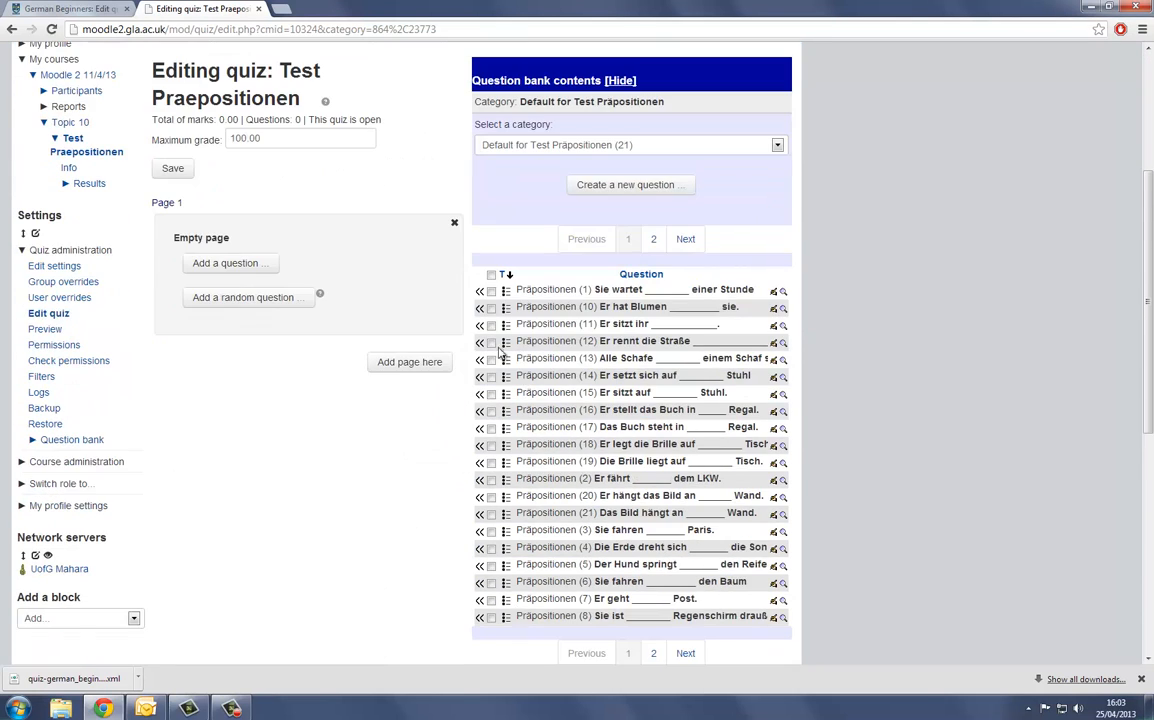
pyautogui.scroll(-1, 507, 346)
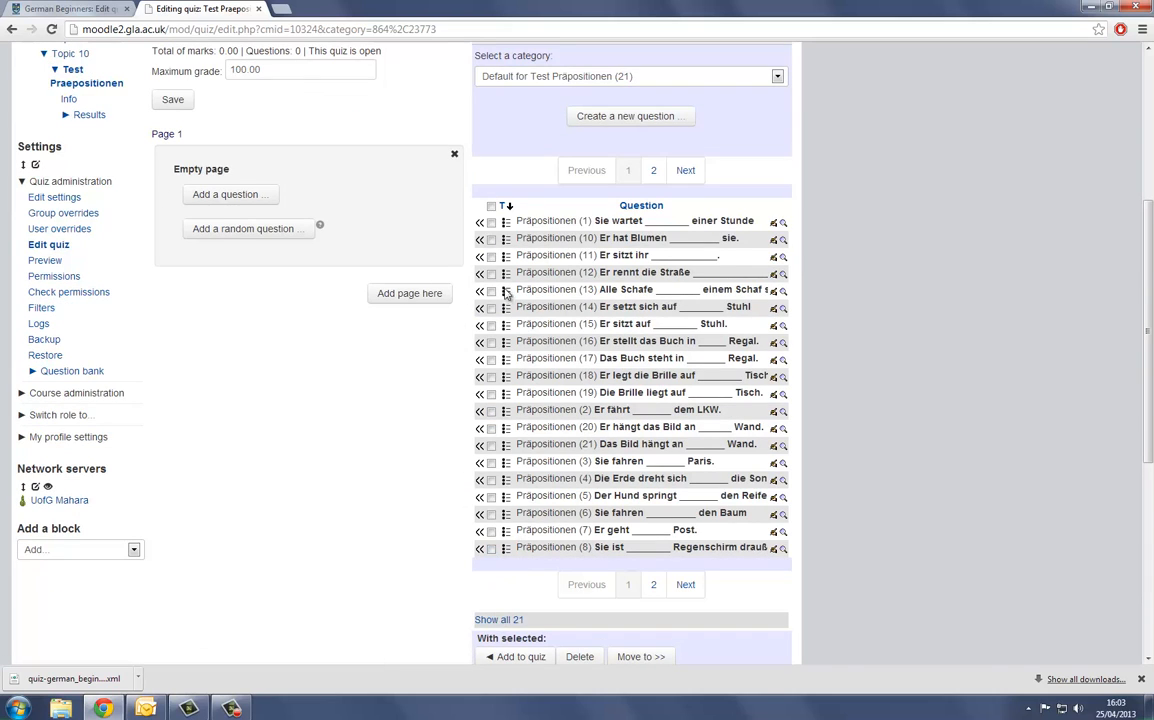
pyautogui.click(498, 620)
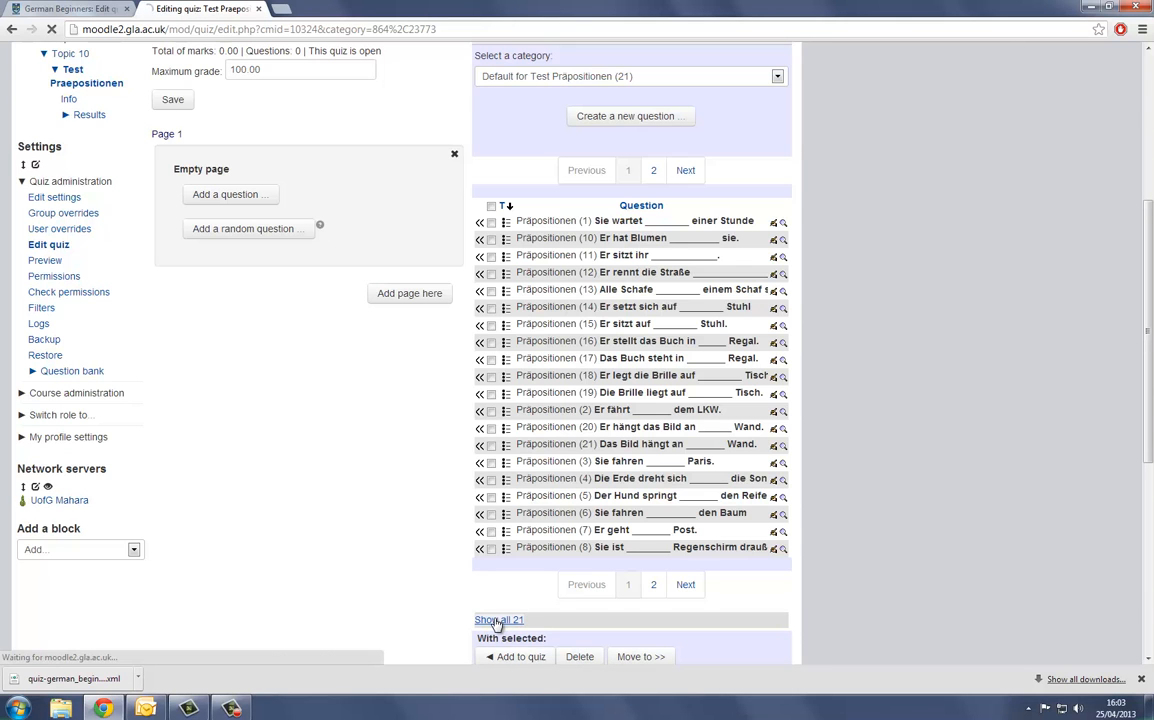
pyautogui.scroll(-4, 505, 490)
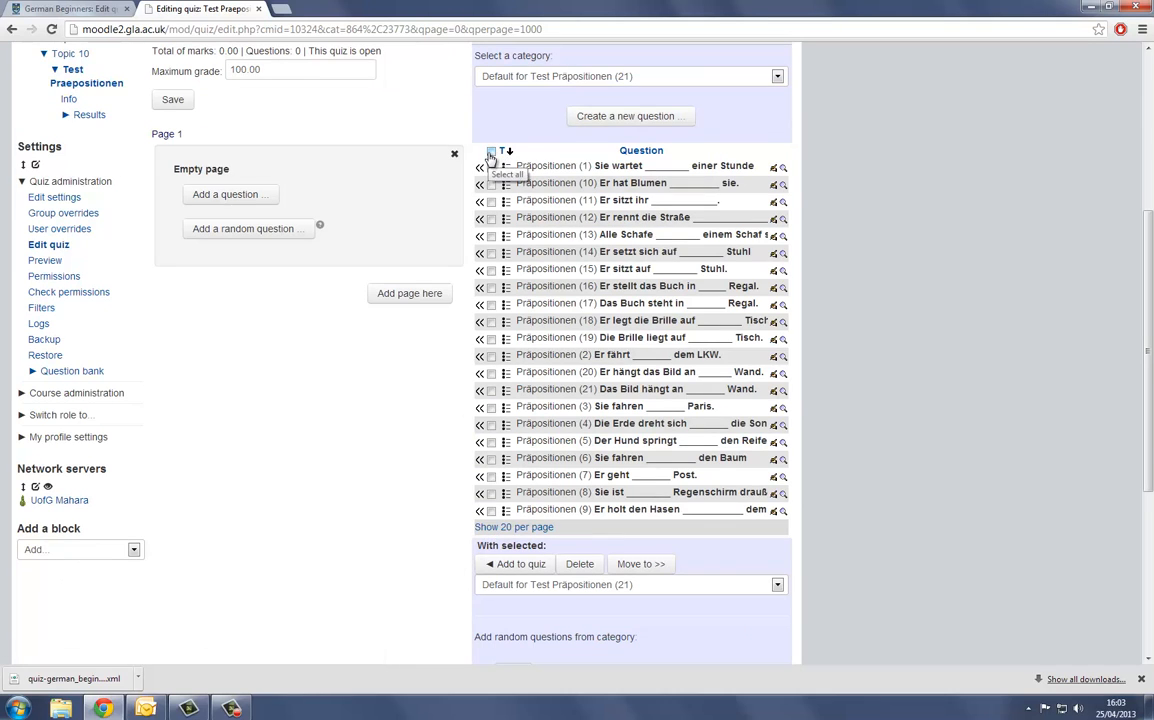
# - Select all the Präpositionen questions in the question bank and add them to the Test Praepositionen quiz
pyautogui.click(491, 152)
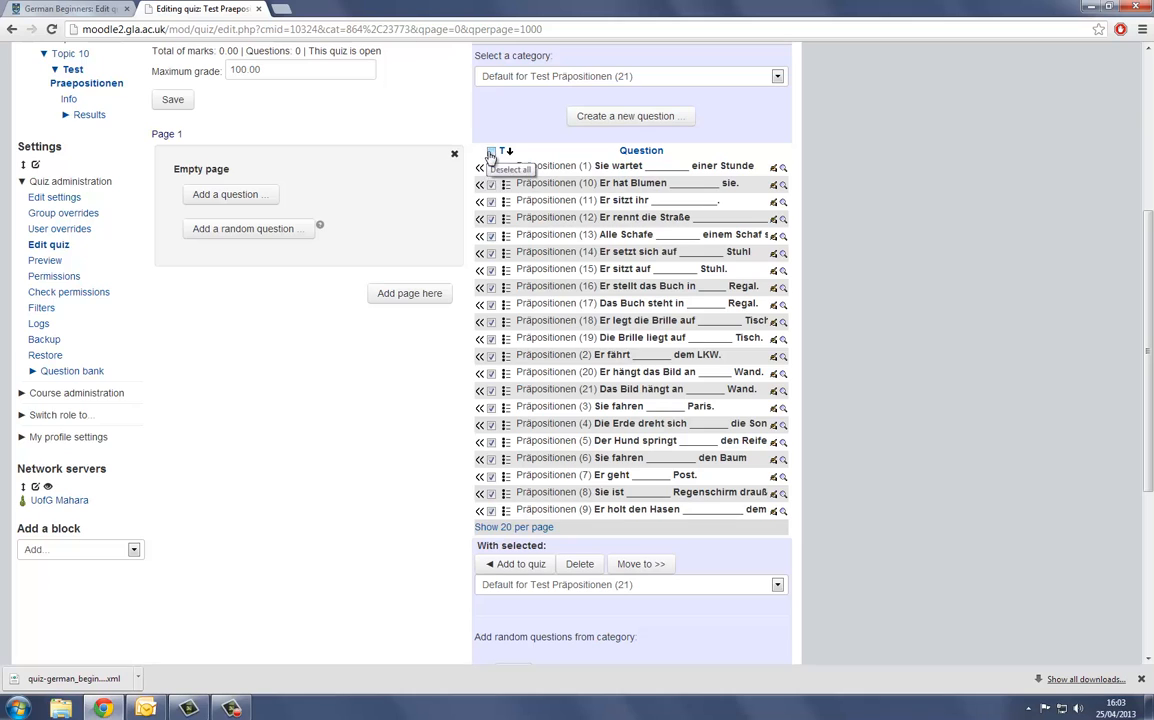
pyautogui.click(490, 151)
pyautogui.click(491, 184)
pyautogui.click(491, 218)
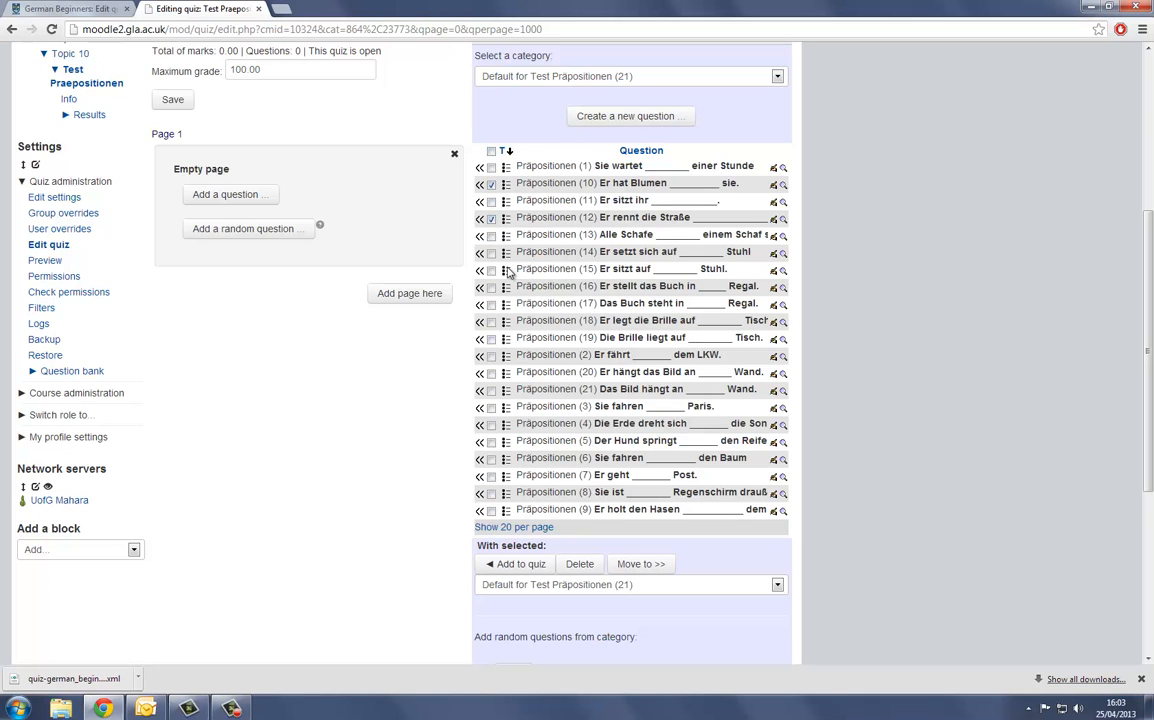
pyautogui.click(491, 270)
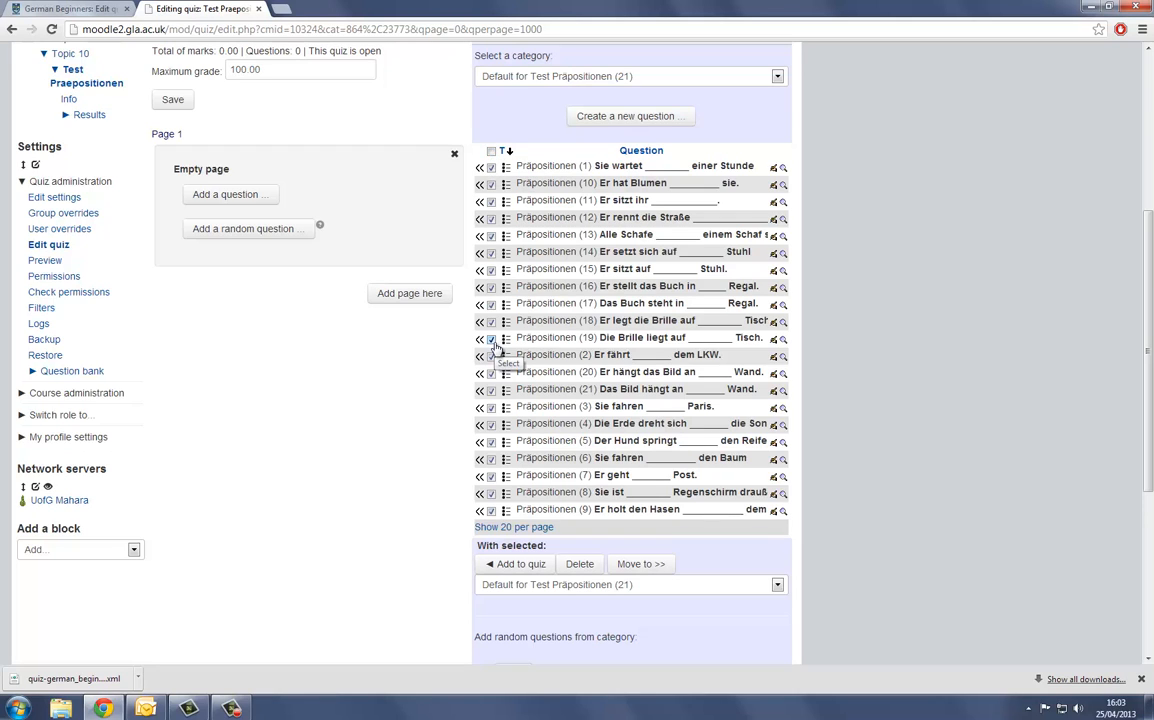
pyautogui.click(524, 566)
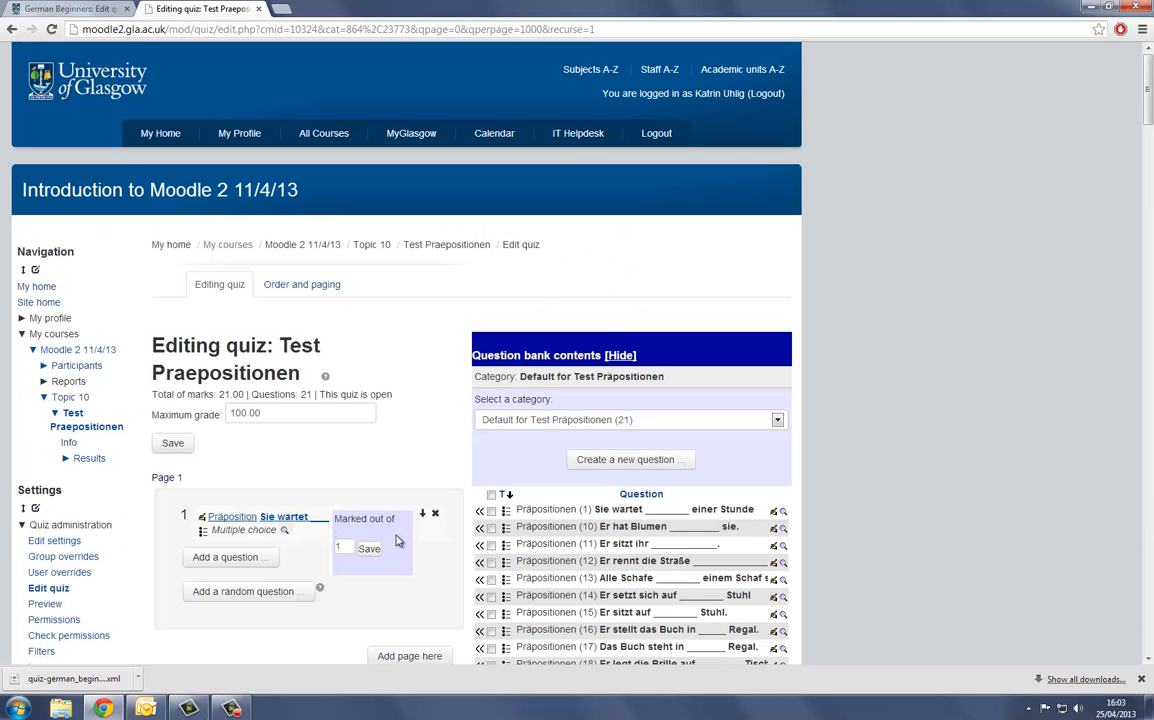
# - Look through the quiz's pages to check the added questions and their order
pyautogui.scroll(-2, 502, 477)
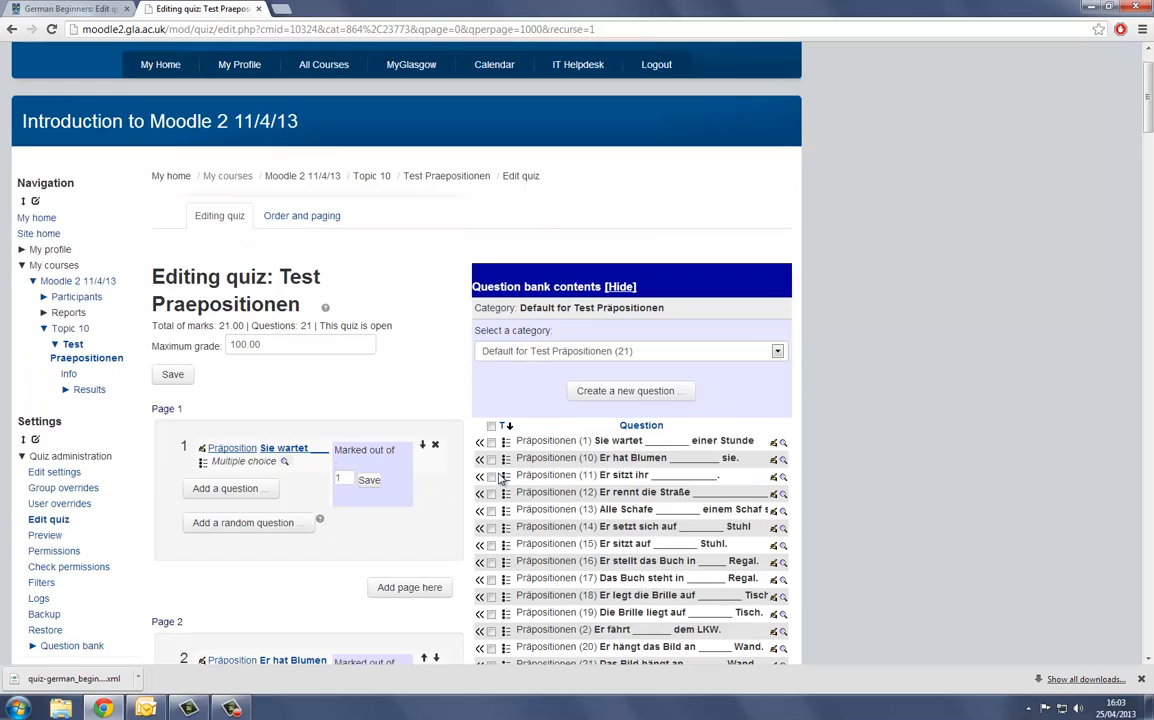
pyautogui.scroll(-1, 502, 477)
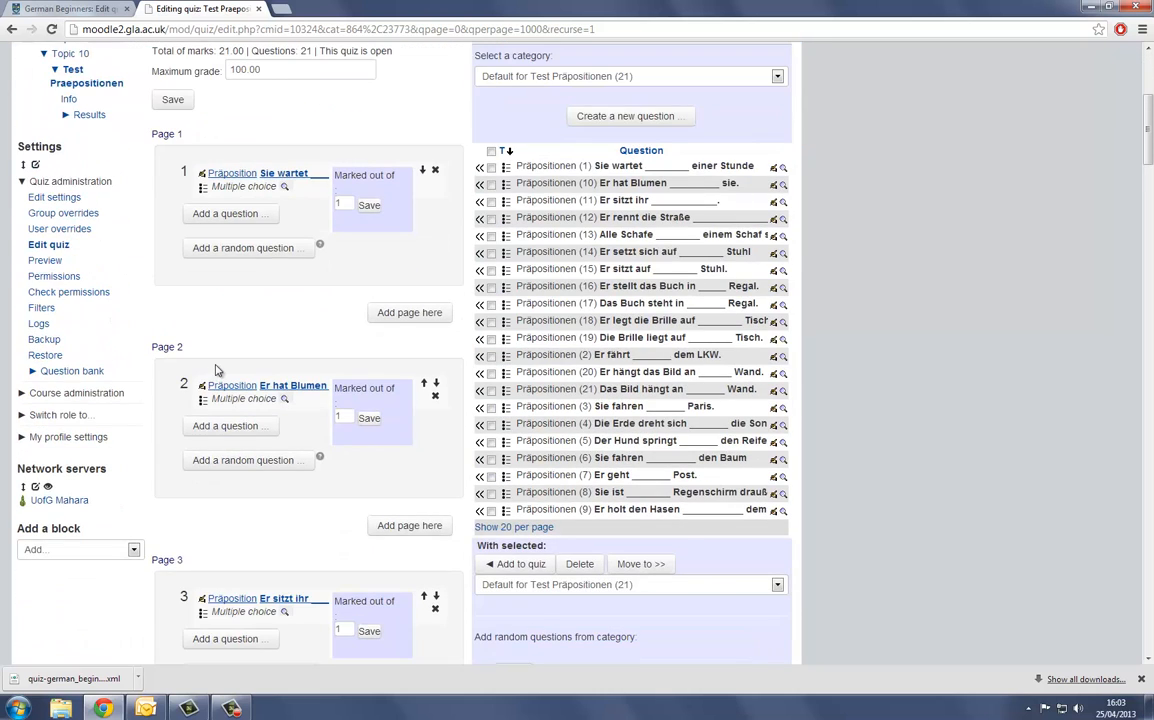
pyautogui.scroll(1, 216, 370)
pyautogui.scroll(-2, 216, 259)
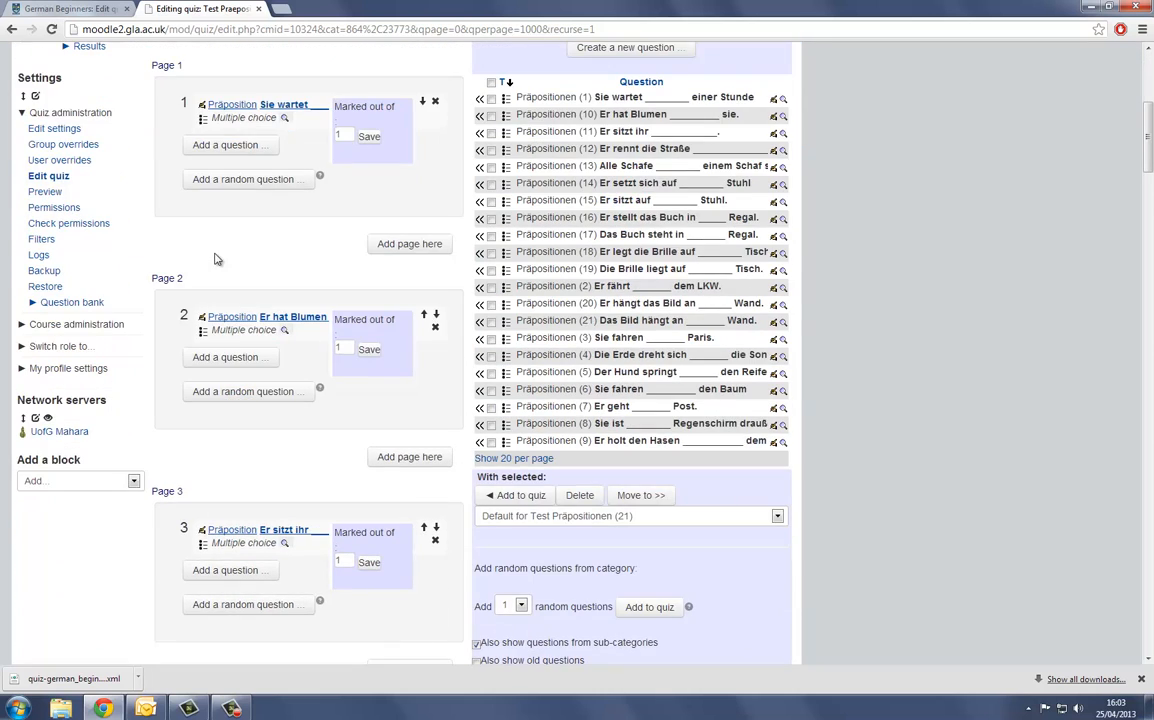
pyautogui.scroll(-10, 262, 155)
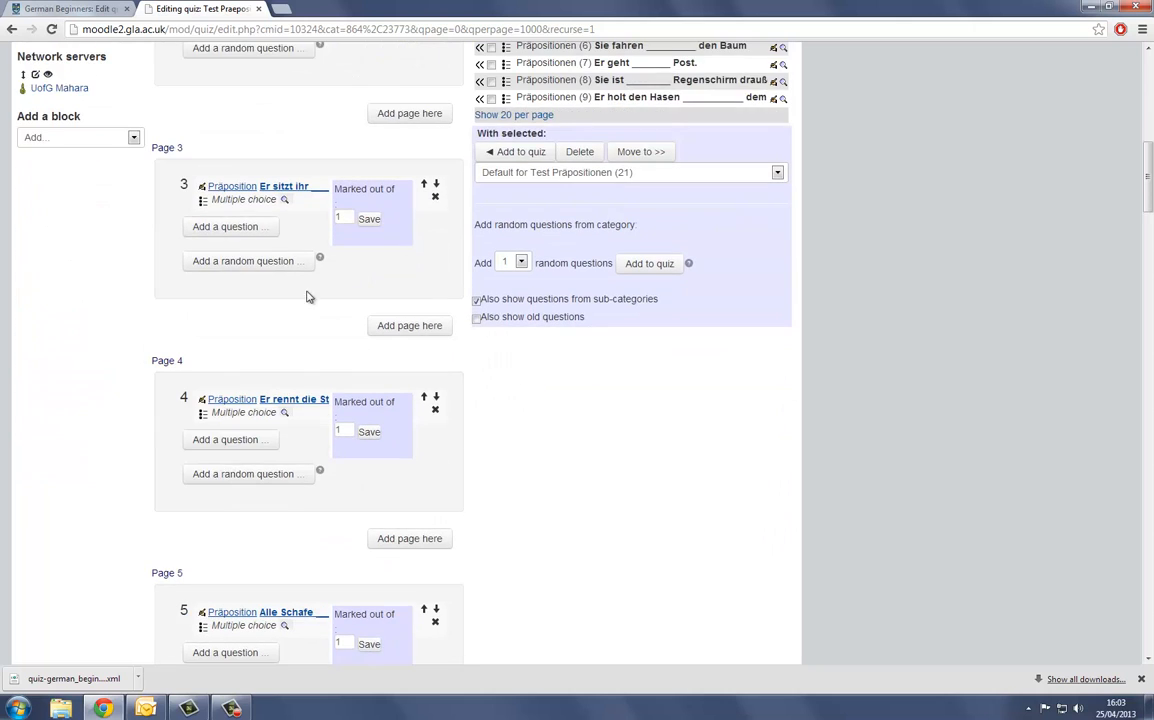
pyautogui.scroll(-18, 308, 352)
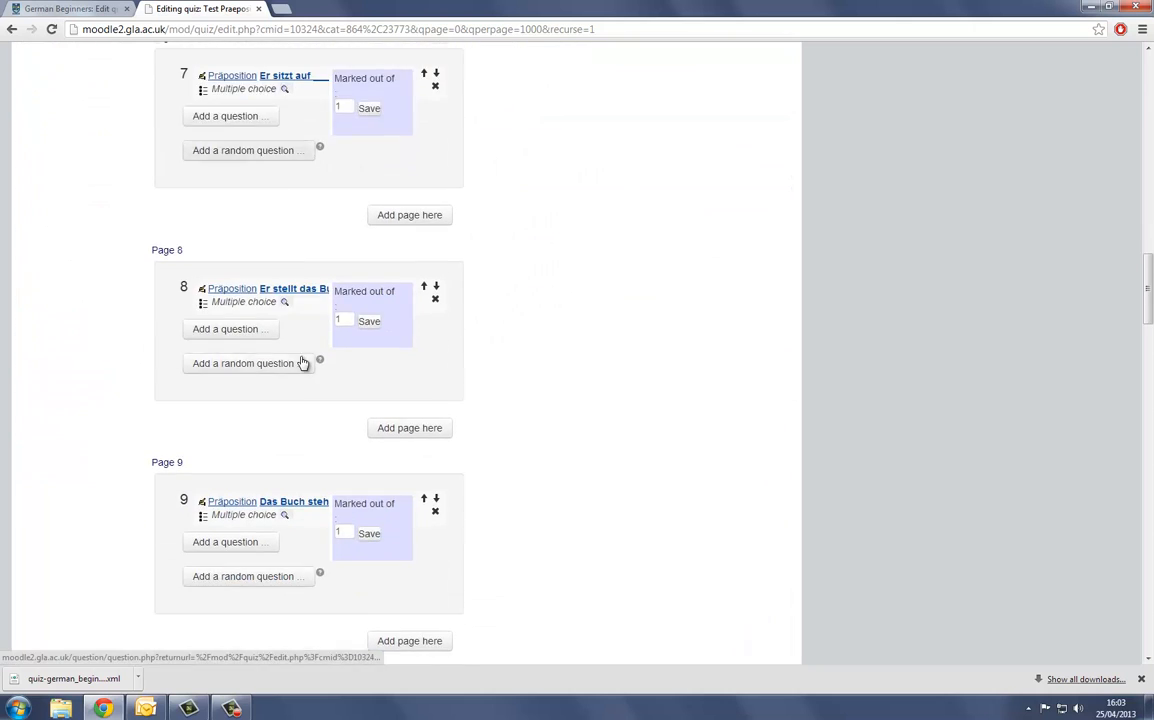
pyautogui.scroll(-20, 303, 362)
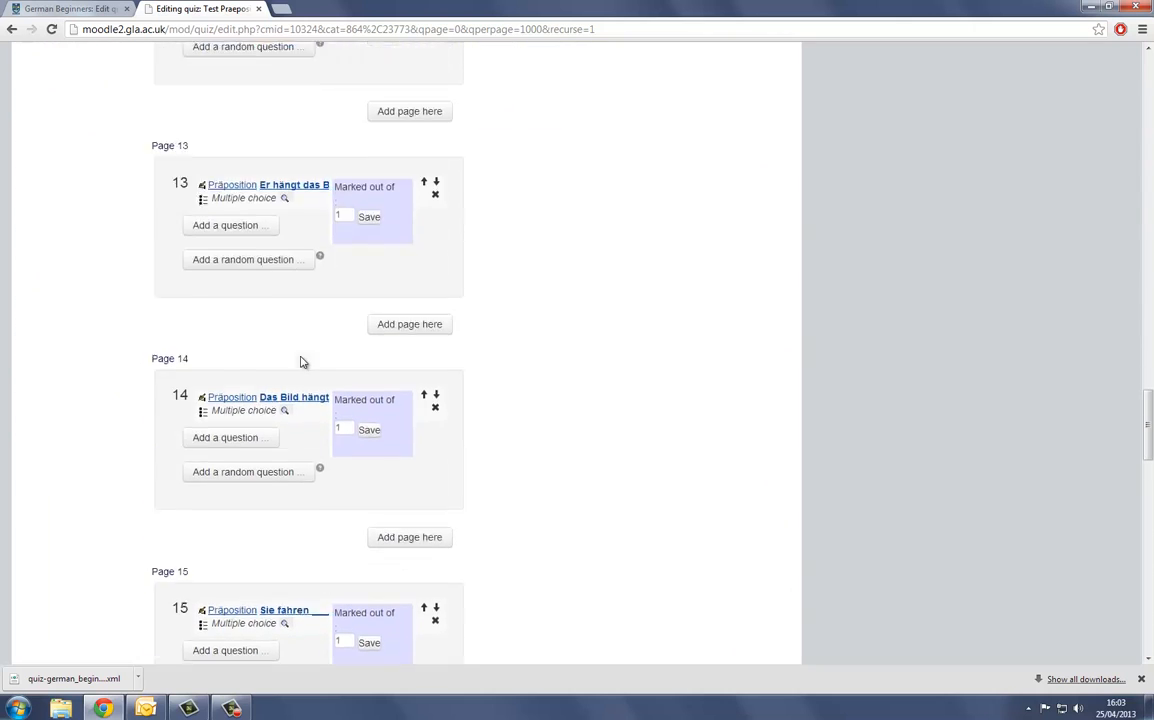
pyautogui.scroll(20, 301, 360)
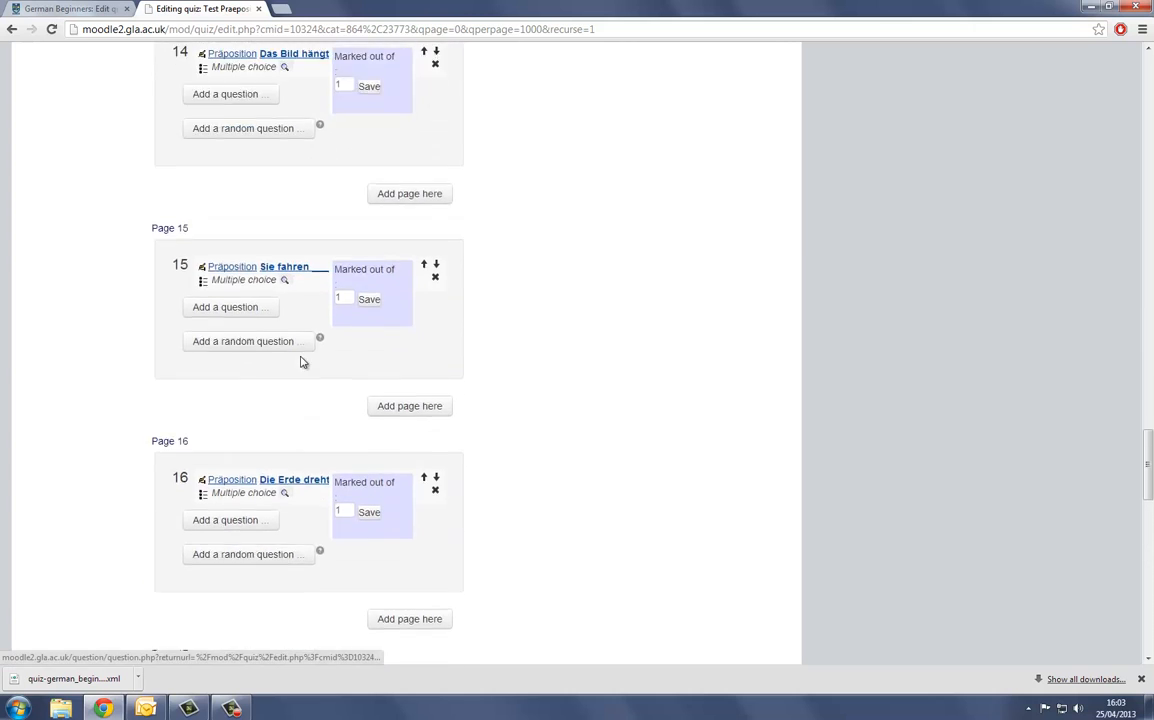
pyautogui.scroll(20, 297, 344)
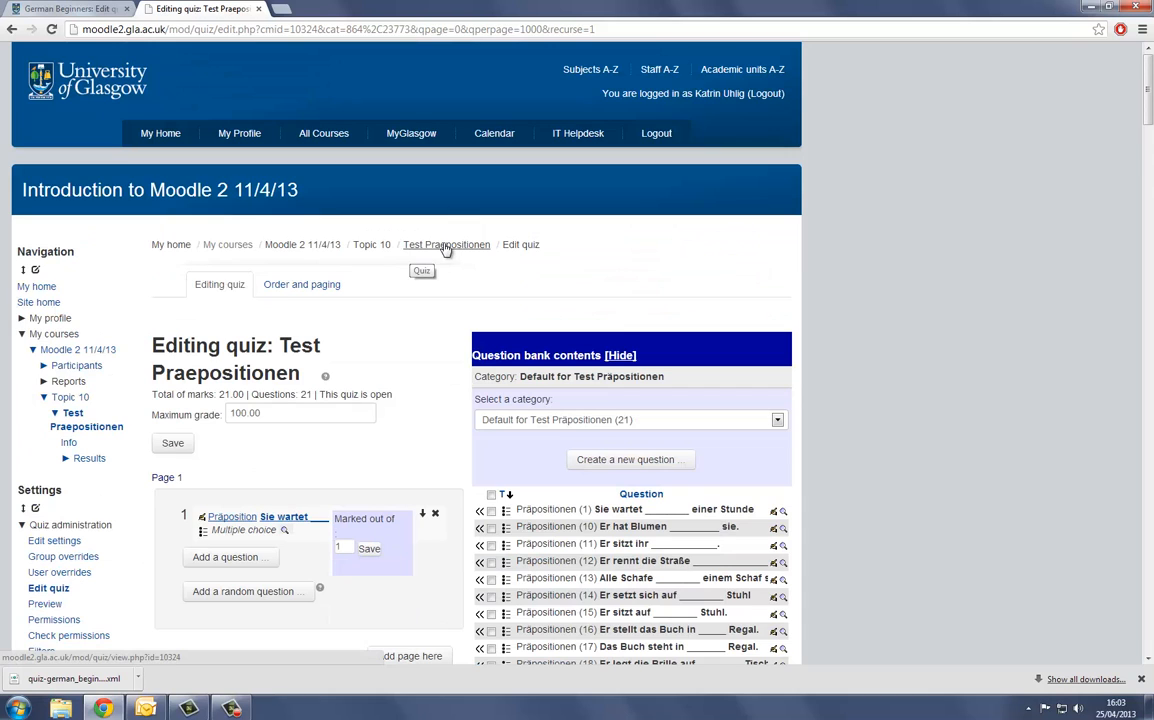
# - Preview the Test Praepositionen quiz at its first question, and return to the quiz's overview
pyautogui.click(328, 278)
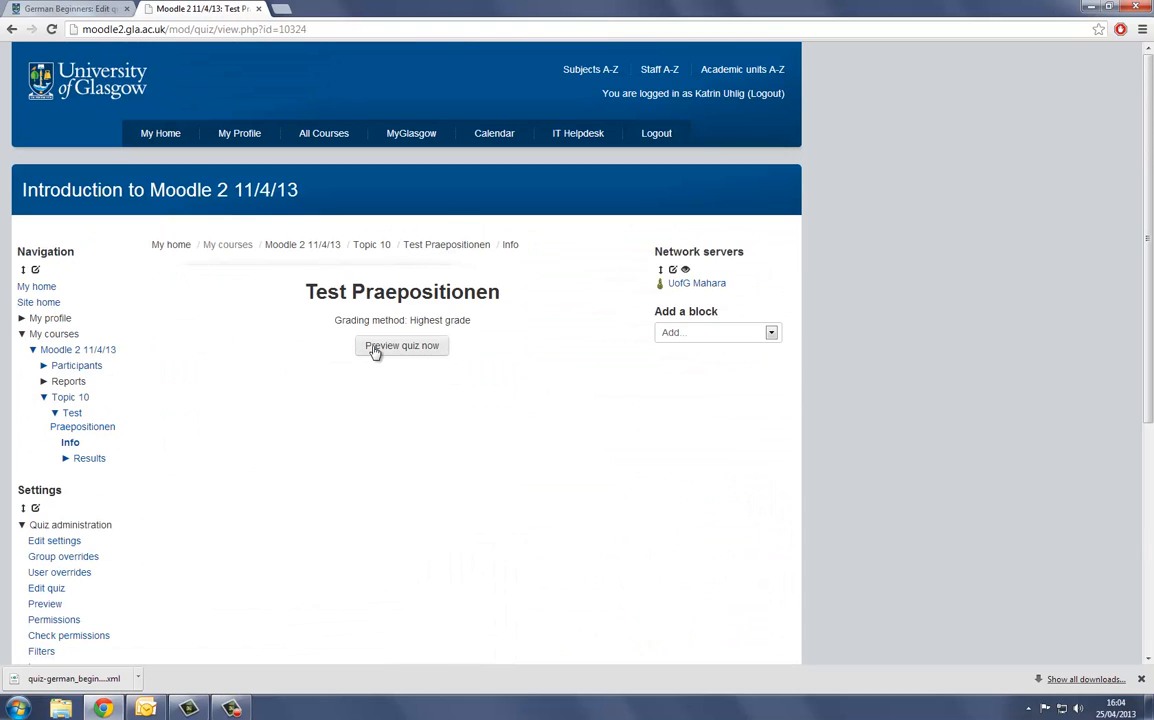
pyautogui.click(375, 346)
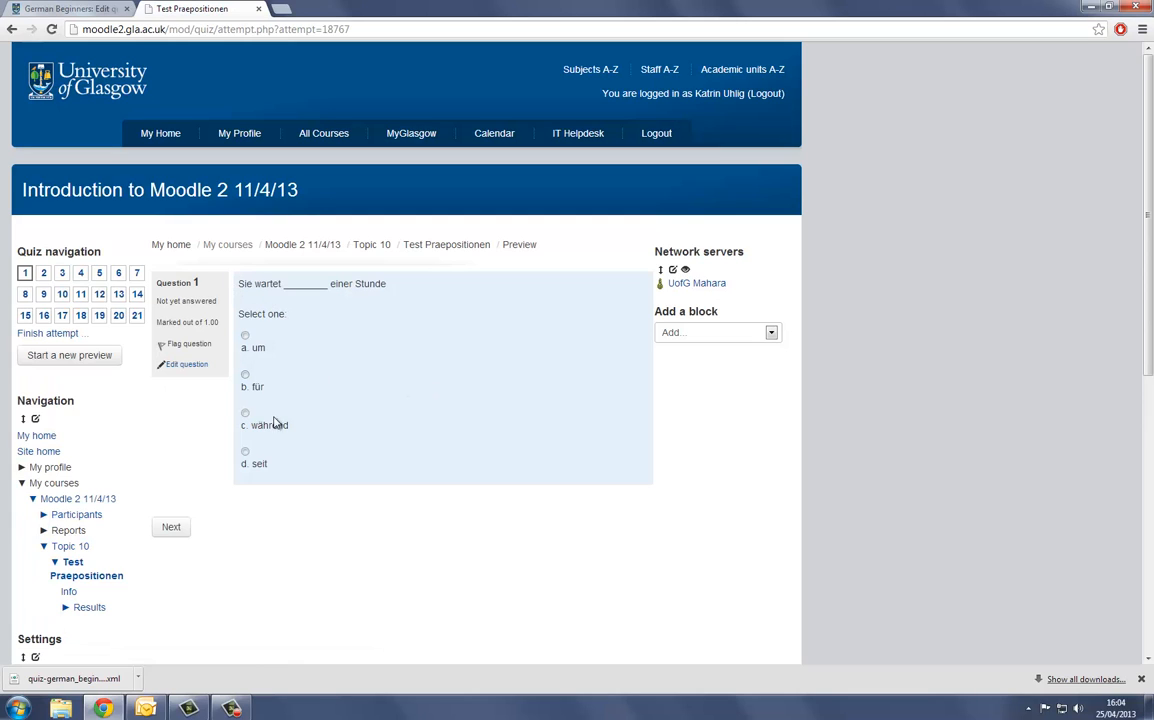
pyautogui.click(438, 250)
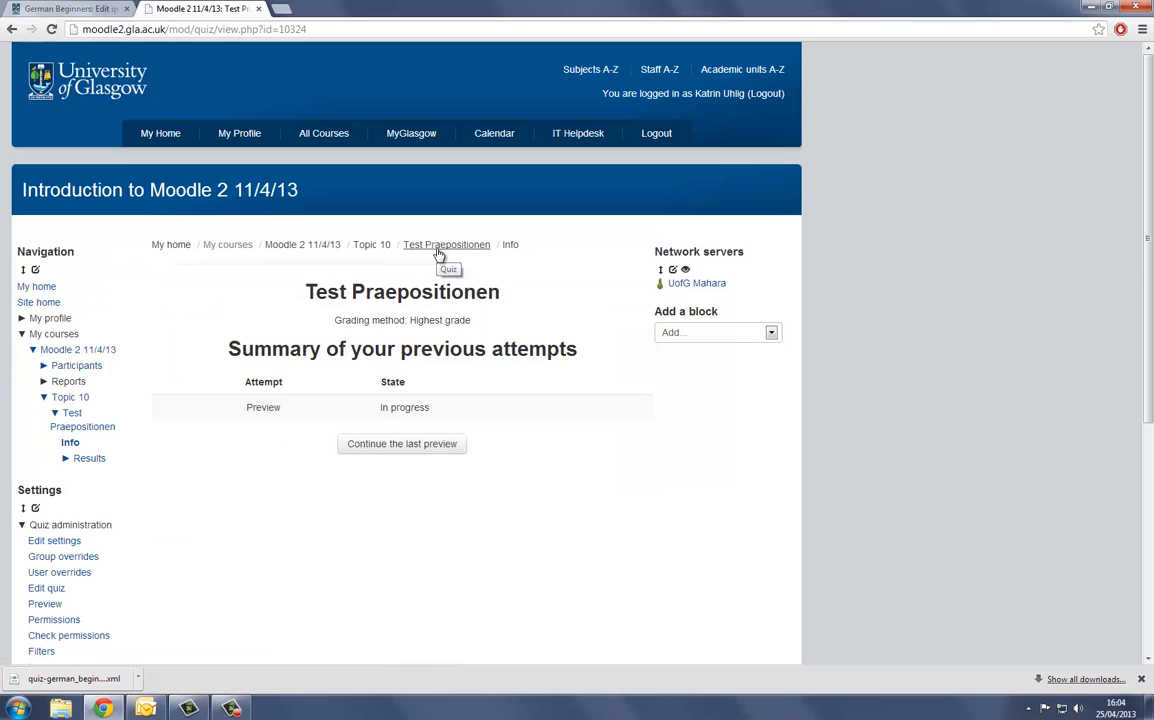
# - Go to Topic 10 of the course and open the Test Praepositionen quiz's settings for editing
pyautogui.click(367, 252)
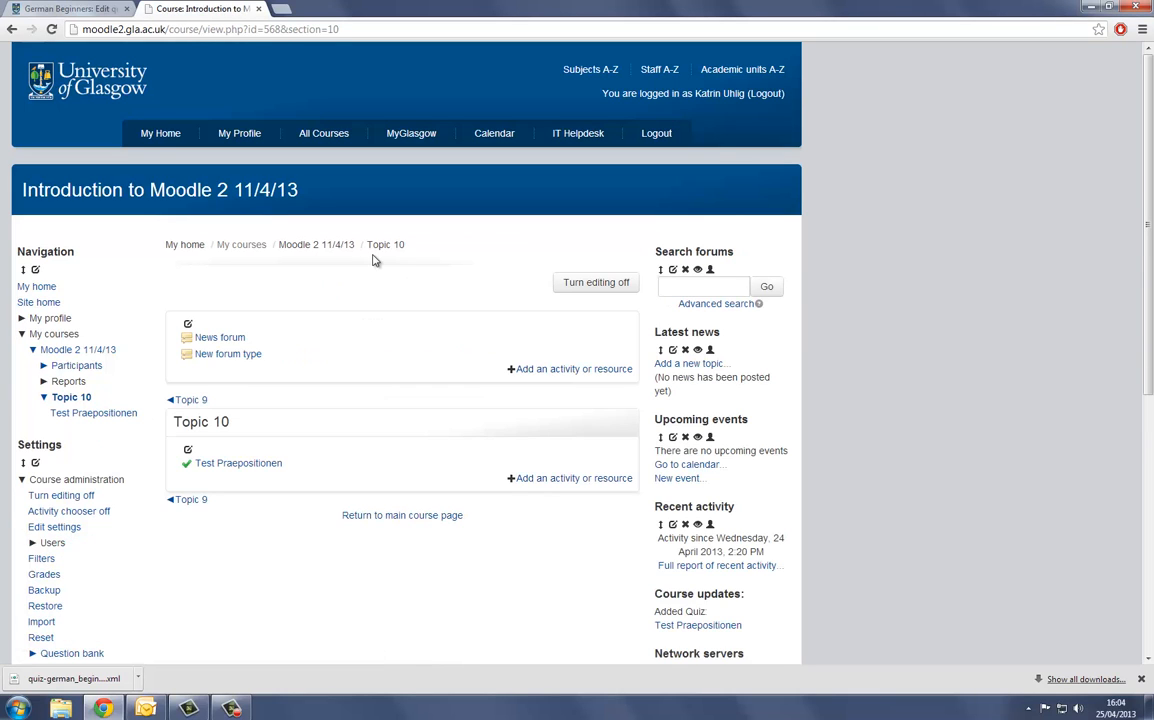
pyautogui.moveTo(262, 468)
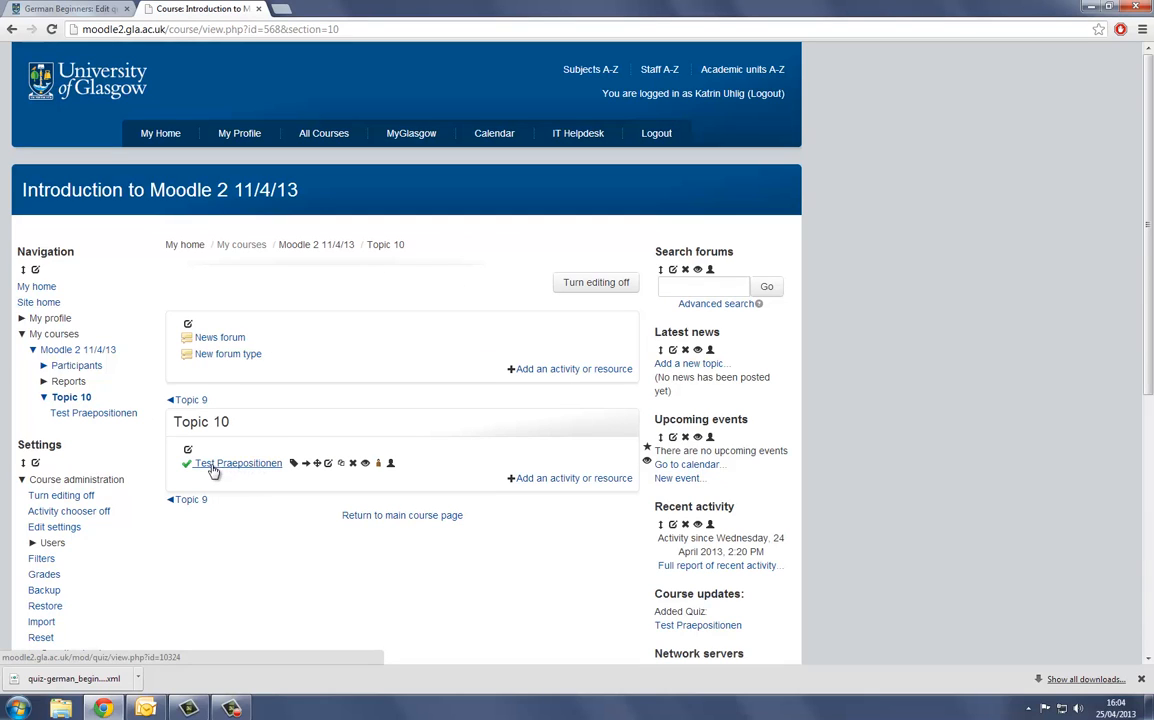
pyautogui.click(328, 464)
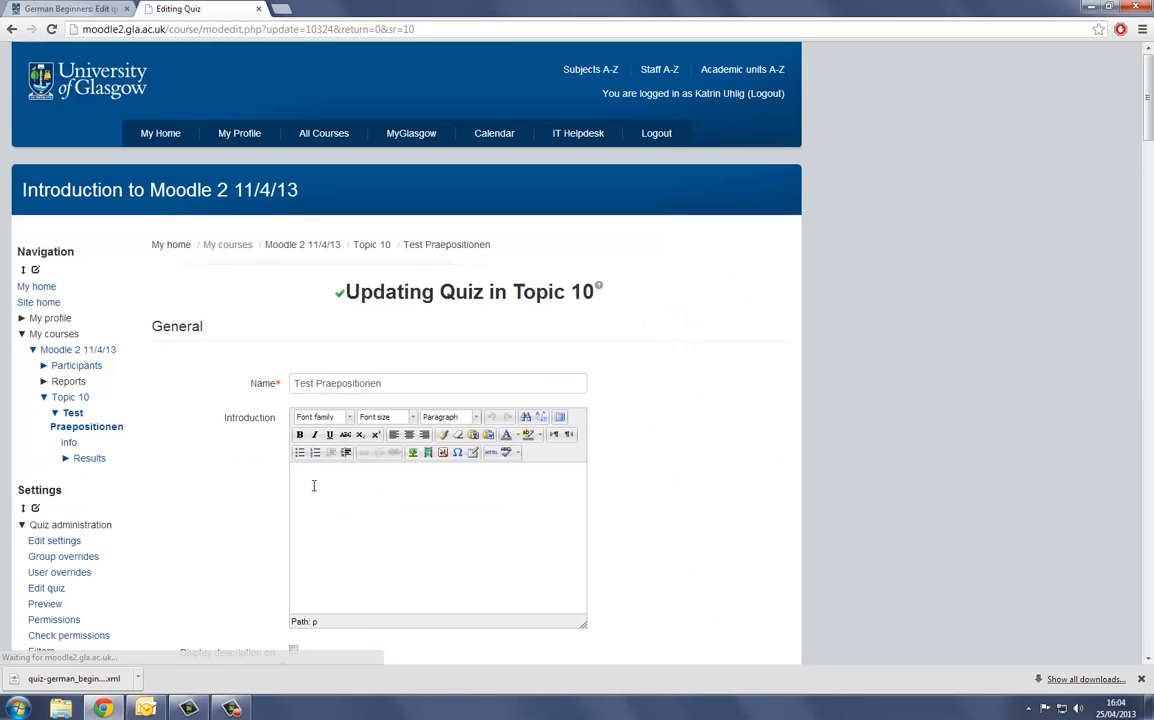
# - Set the quiz layout to start a new page every 10 questions
pyautogui.scroll(-4, 313, 480)
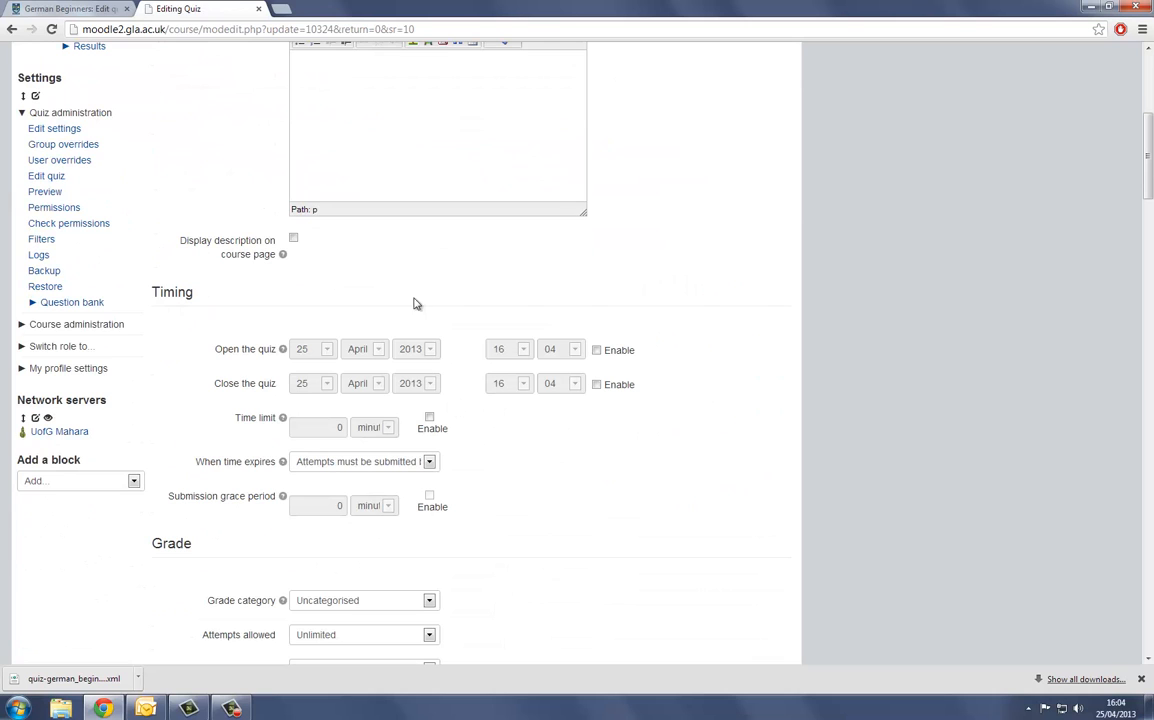
pyautogui.scroll(-1, 266, 392)
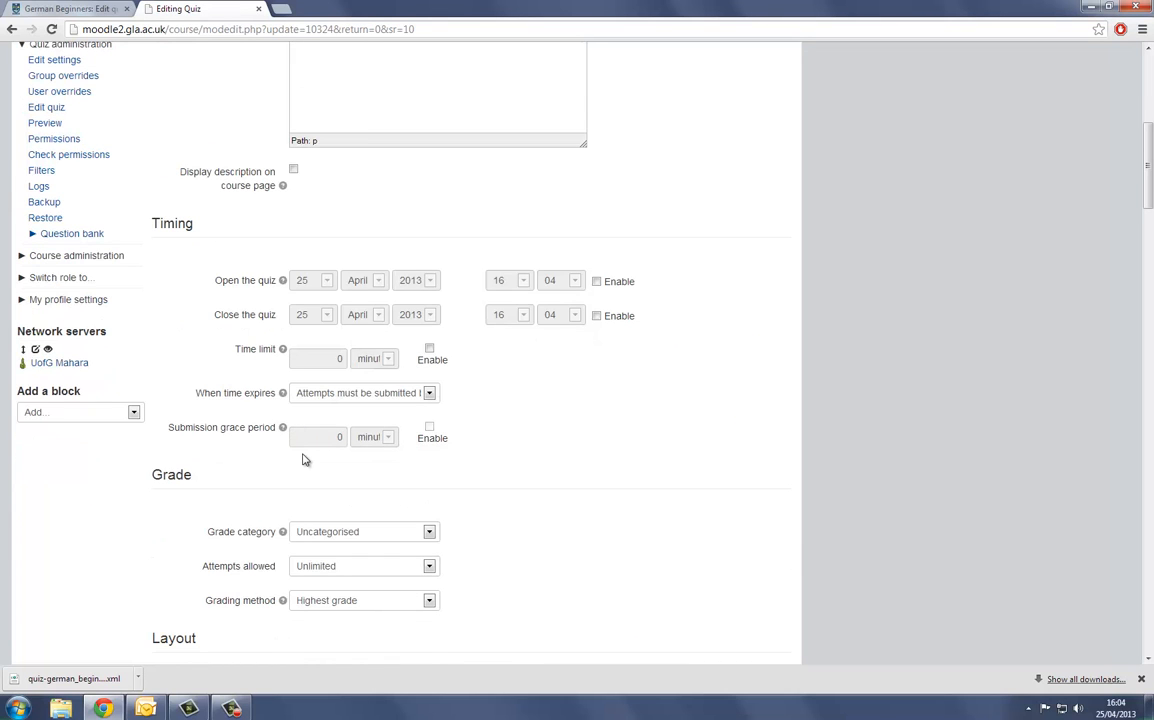
pyautogui.scroll(-1, 305, 459)
pyautogui.scroll(-2, 305, 459)
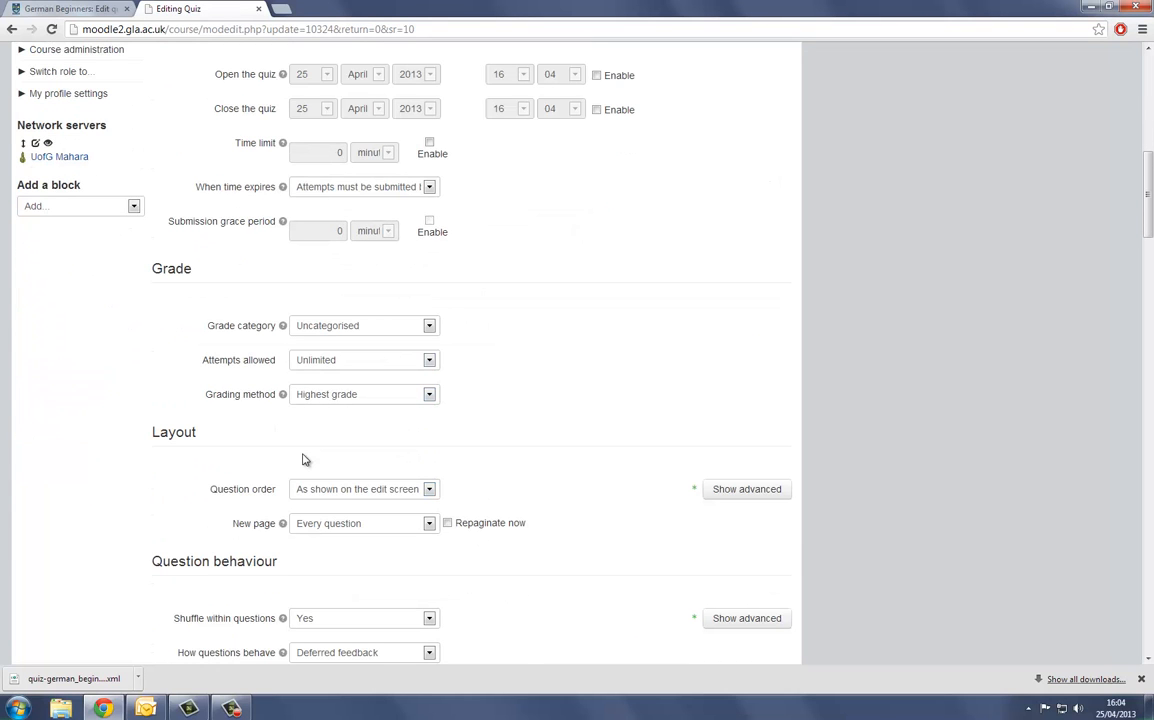
pyautogui.click(428, 526)
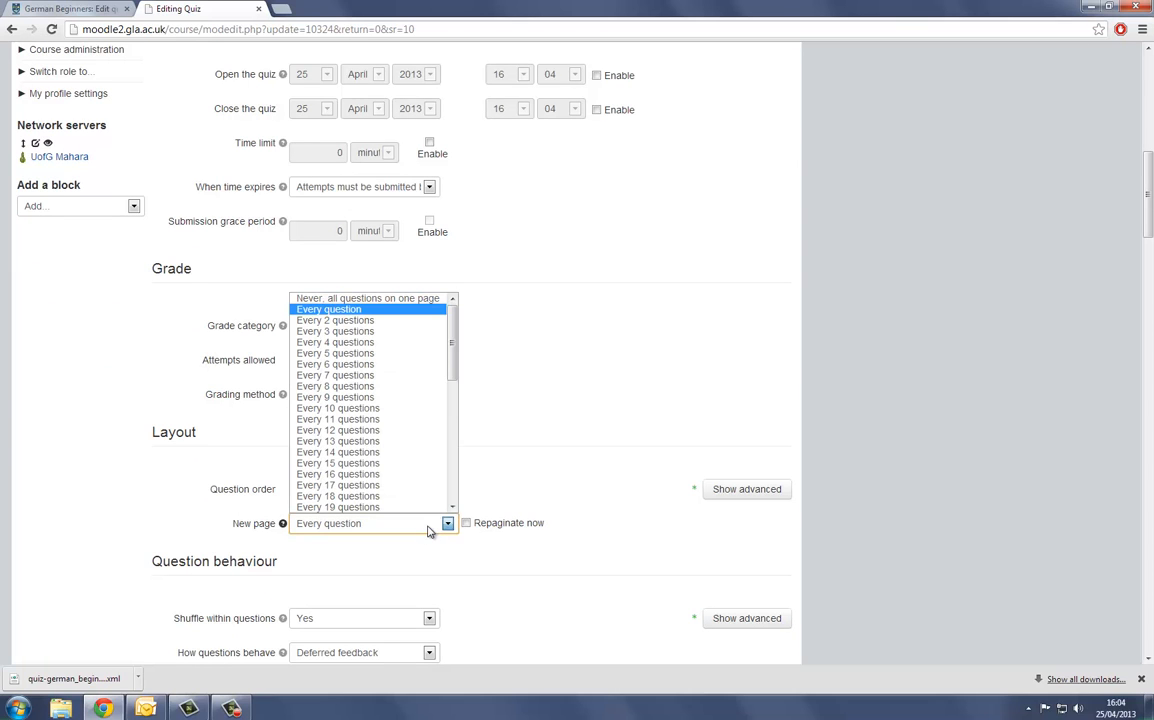
pyautogui.click(320, 408)
pyautogui.click(553, 456)
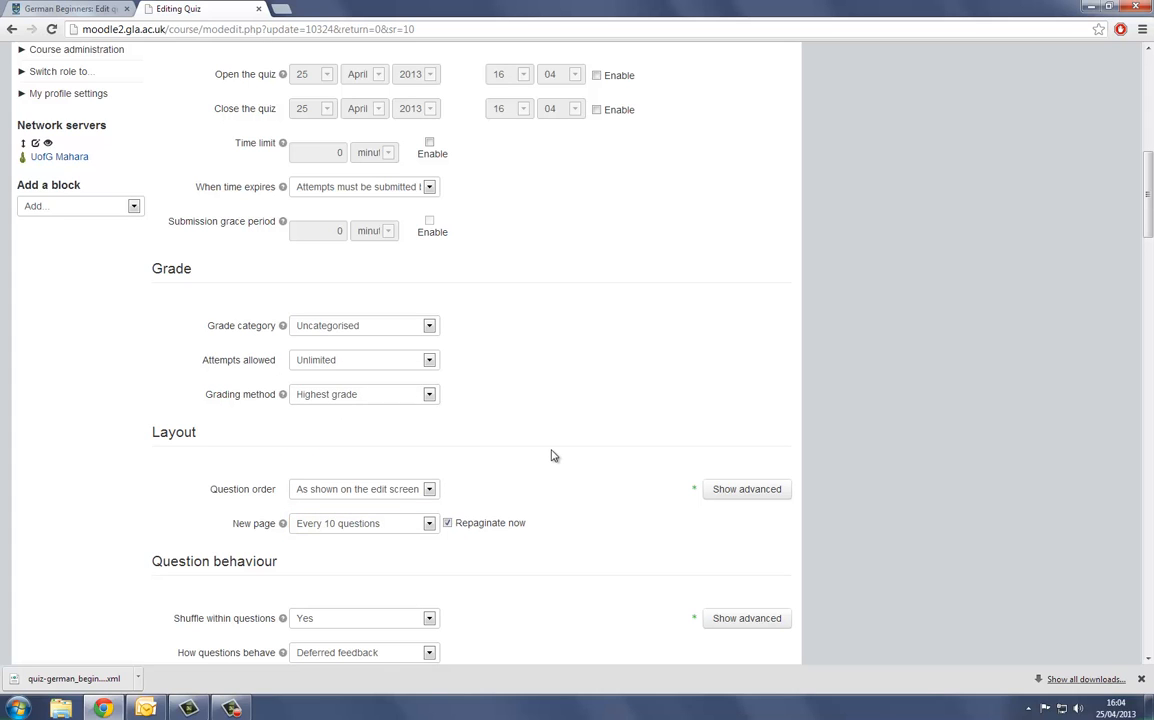
# - Check the remaining quiz settings down to the end of the form, save them and display the quiz
pyautogui.scroll(-1, 553, 456)
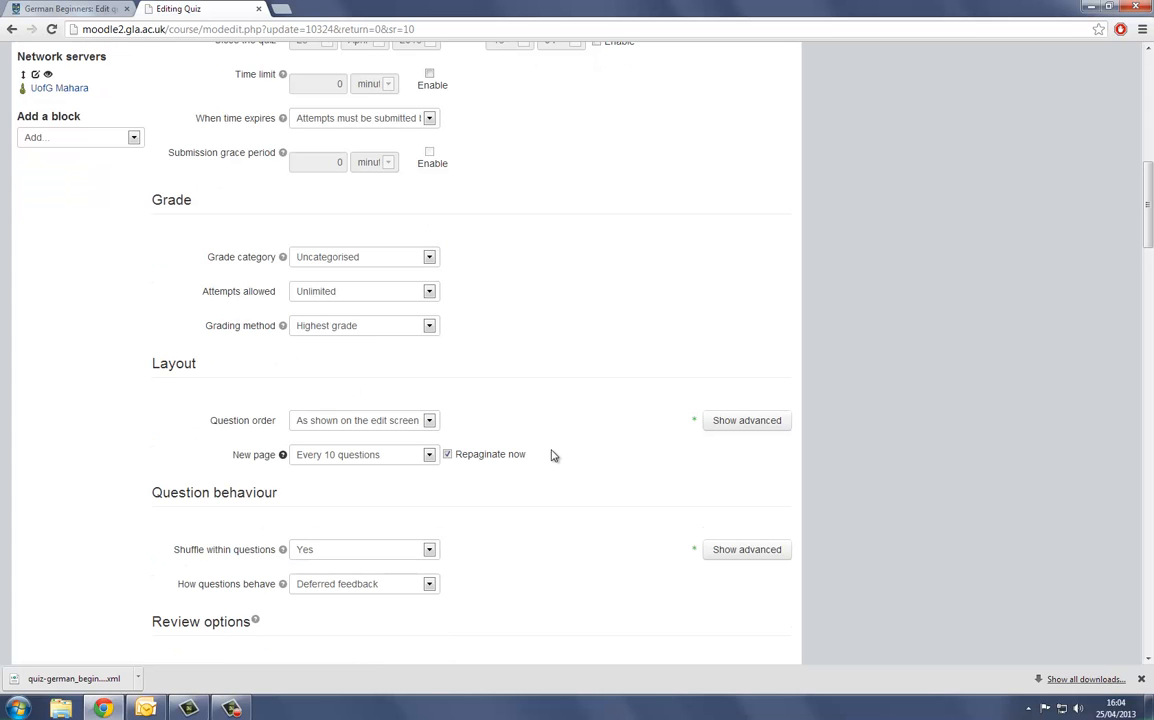
pyautogui.scroll(-4, 553, 456)
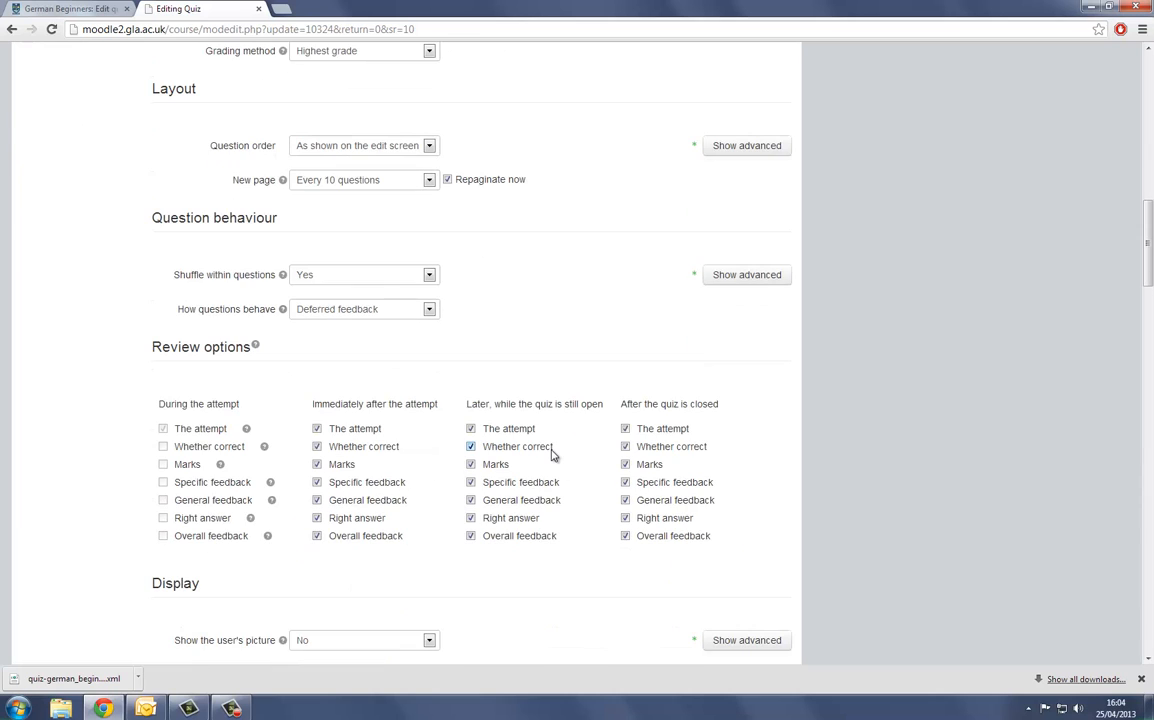
pyautogui.scroll(-12, 402, 291)
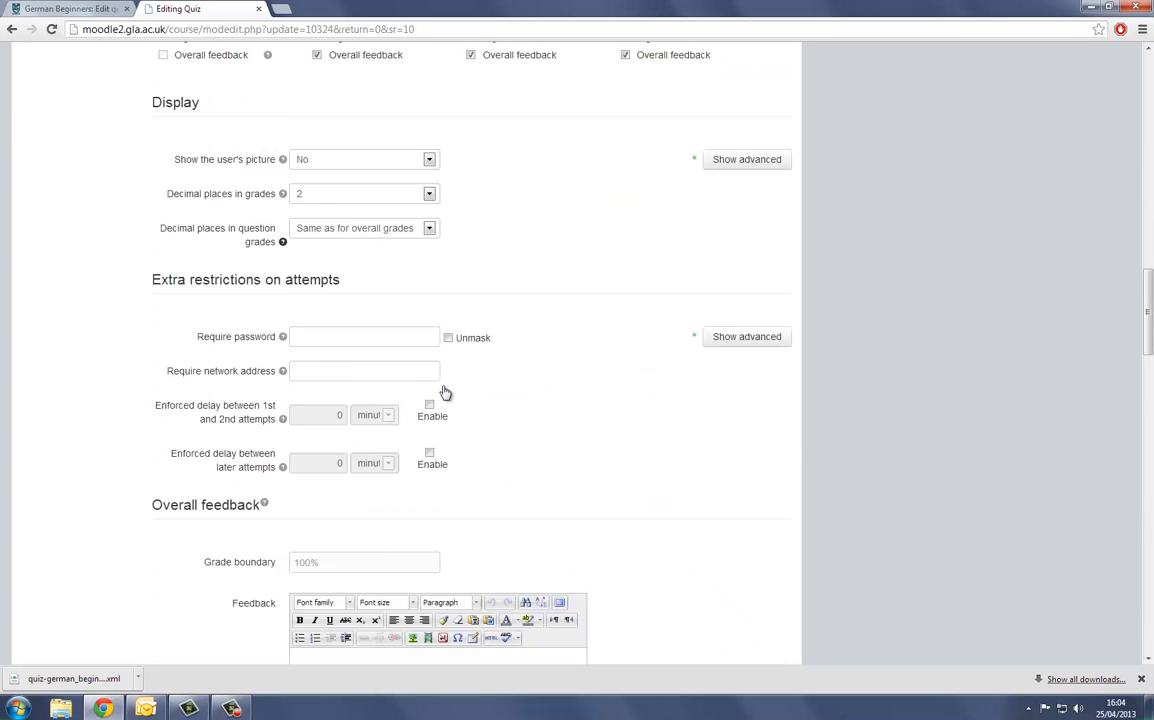
pyautogui.scroll(-20, 443, 386)
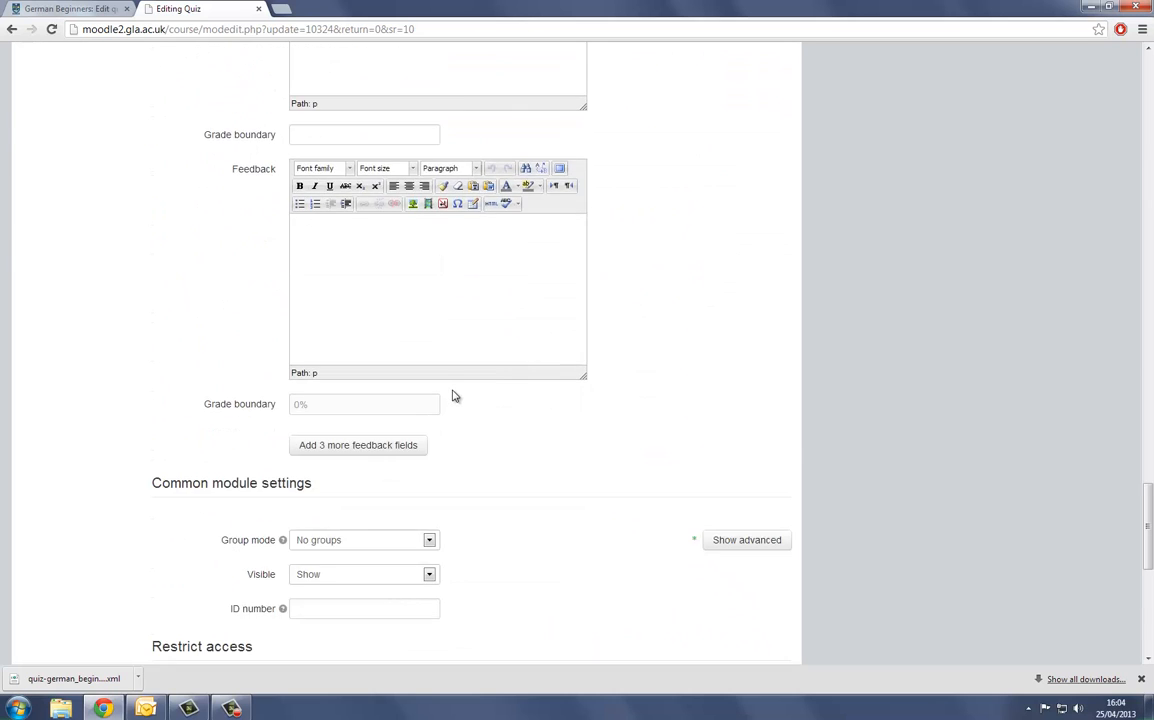
pyautogui.scroll(-2, 459, 403)
pyautogui.click(506, 341)
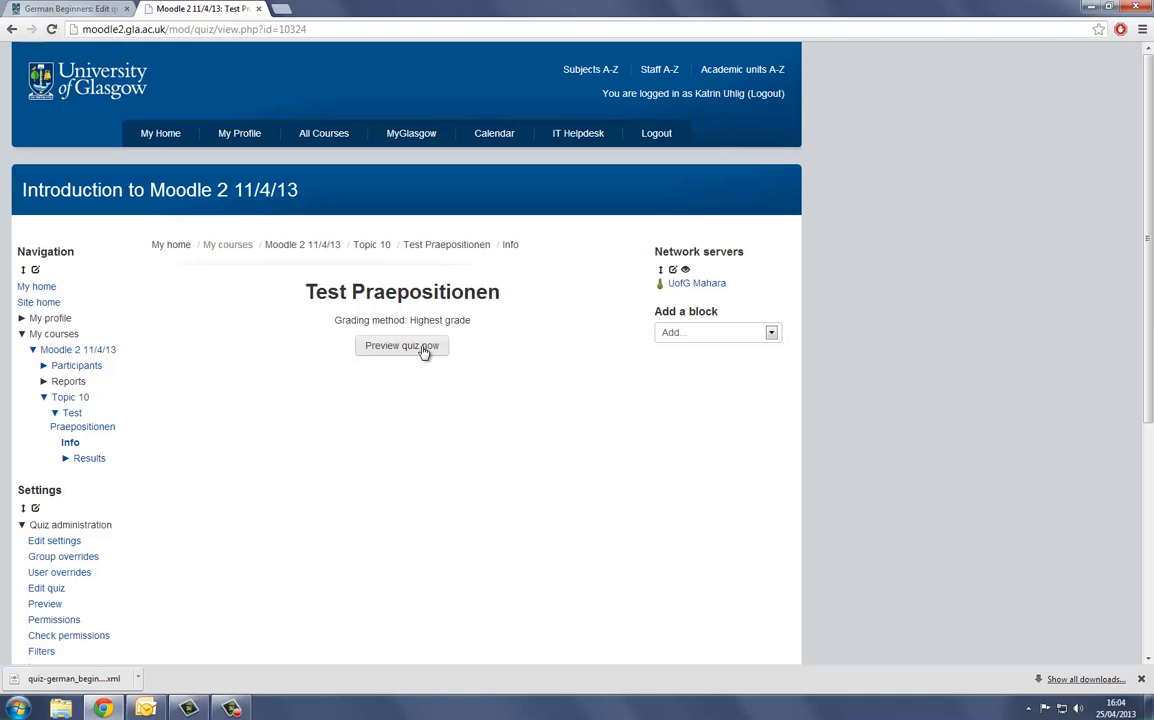
# - Preview the Test Praepositionen quiz and look through the first page's questions to check the new pagination
pyautogui.click(423, 347)
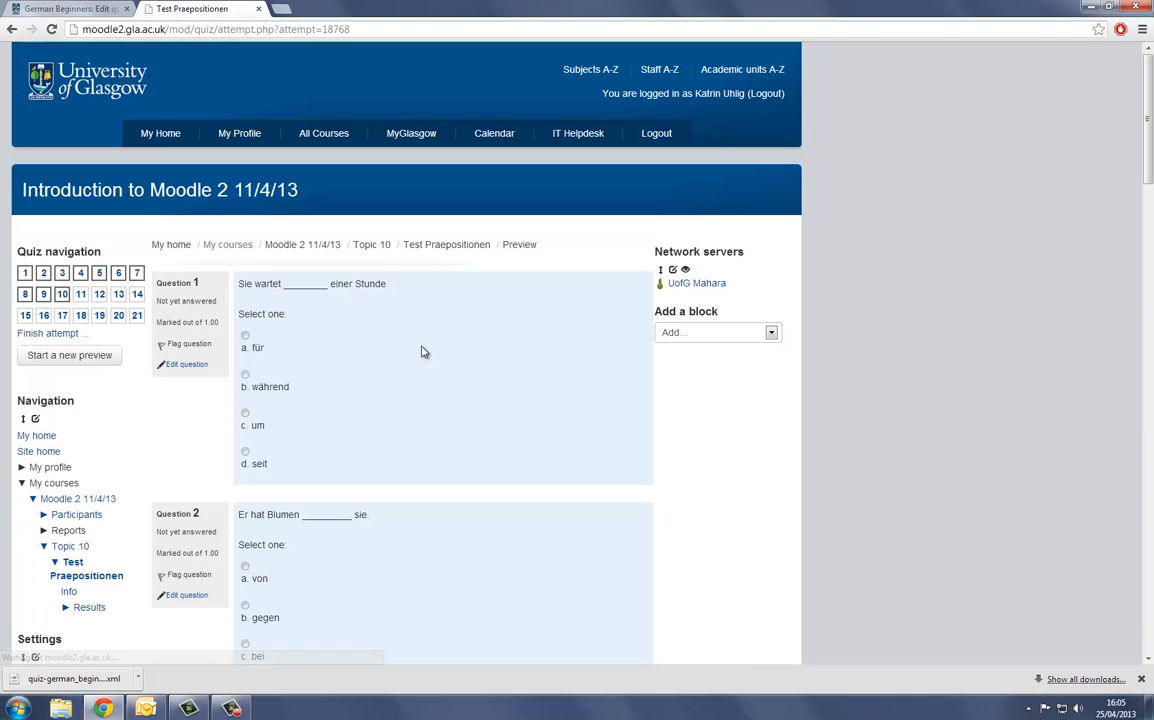
pyautogui.scroll(-3, 420, 352)
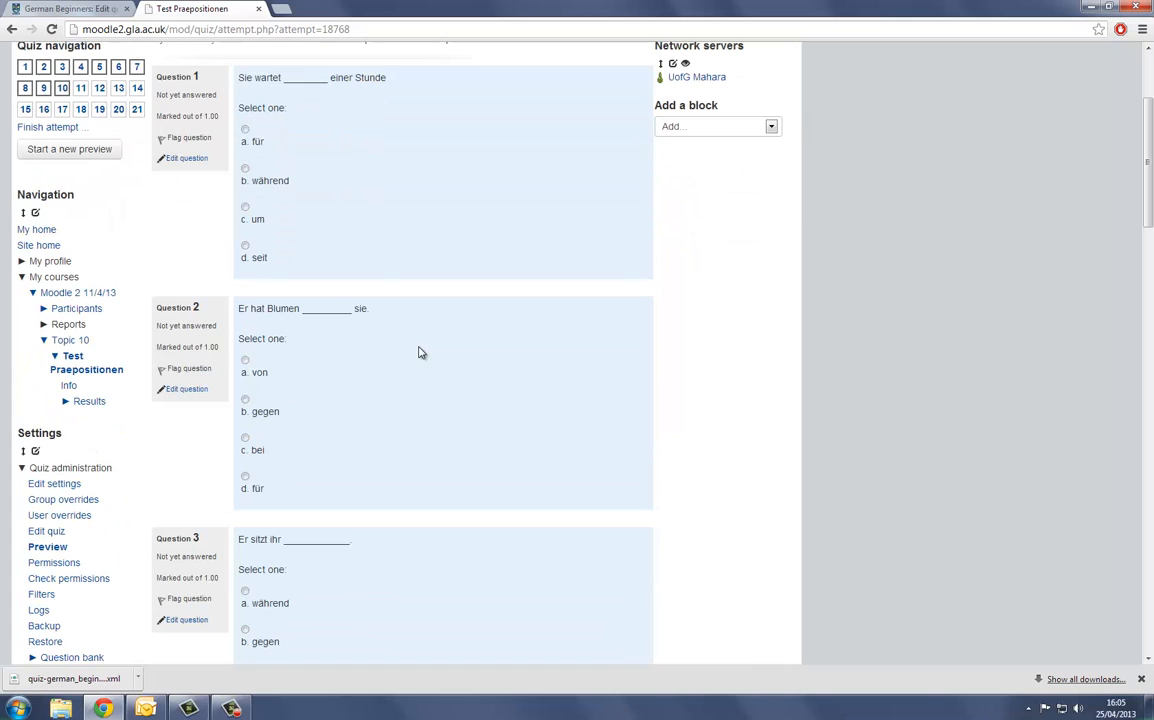
pyautogui.scroll(-4, 301, 255)
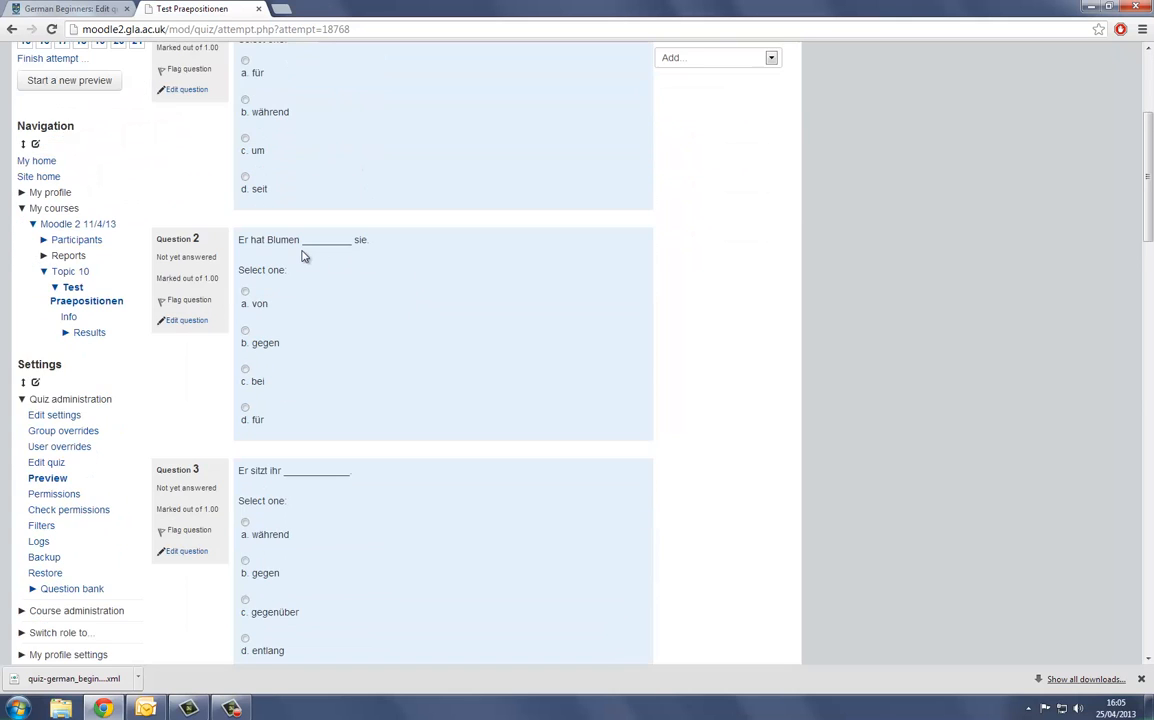
pyautogui.scroll(-15, 304, 256)
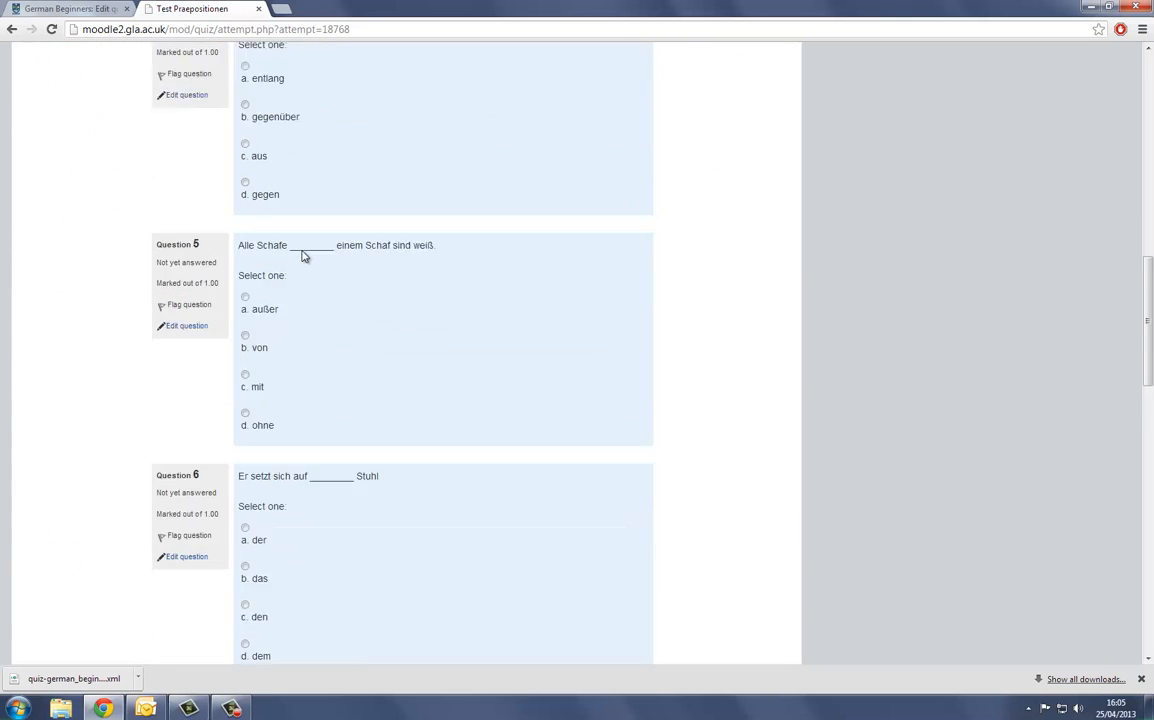
pyautogui.scroll(-8, 304, 260)
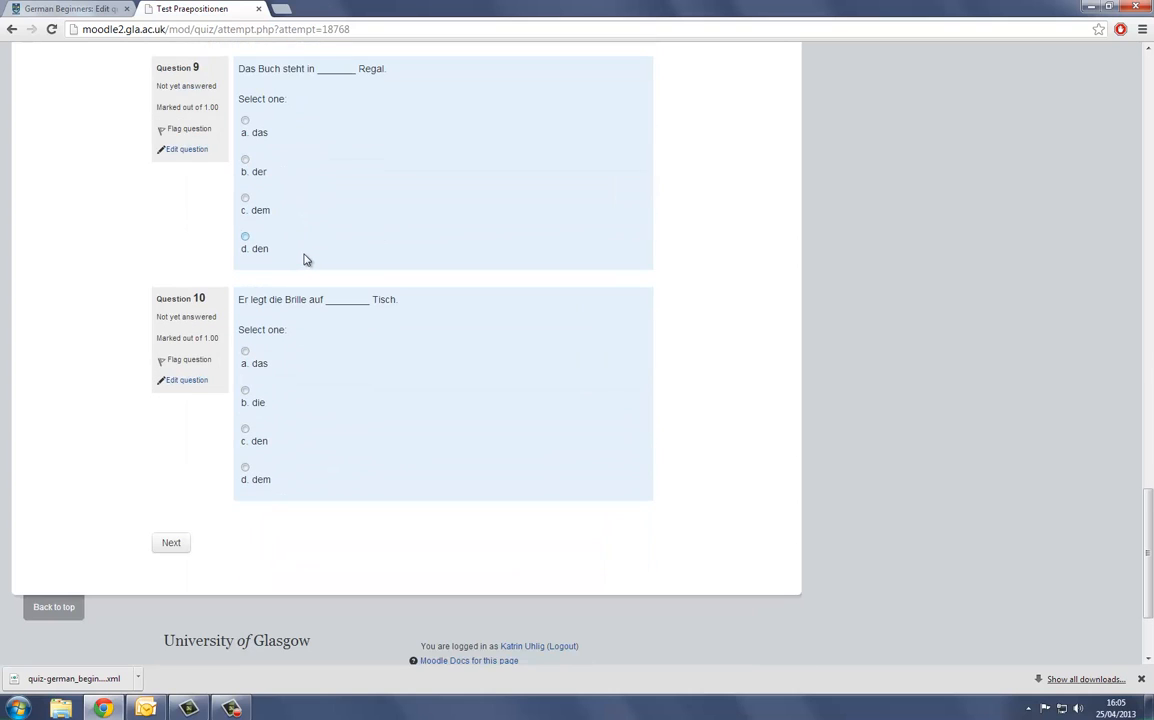
pyautogui.scroll(-2, 306, 260)
pyautogui.scroll(4, 306, 260)
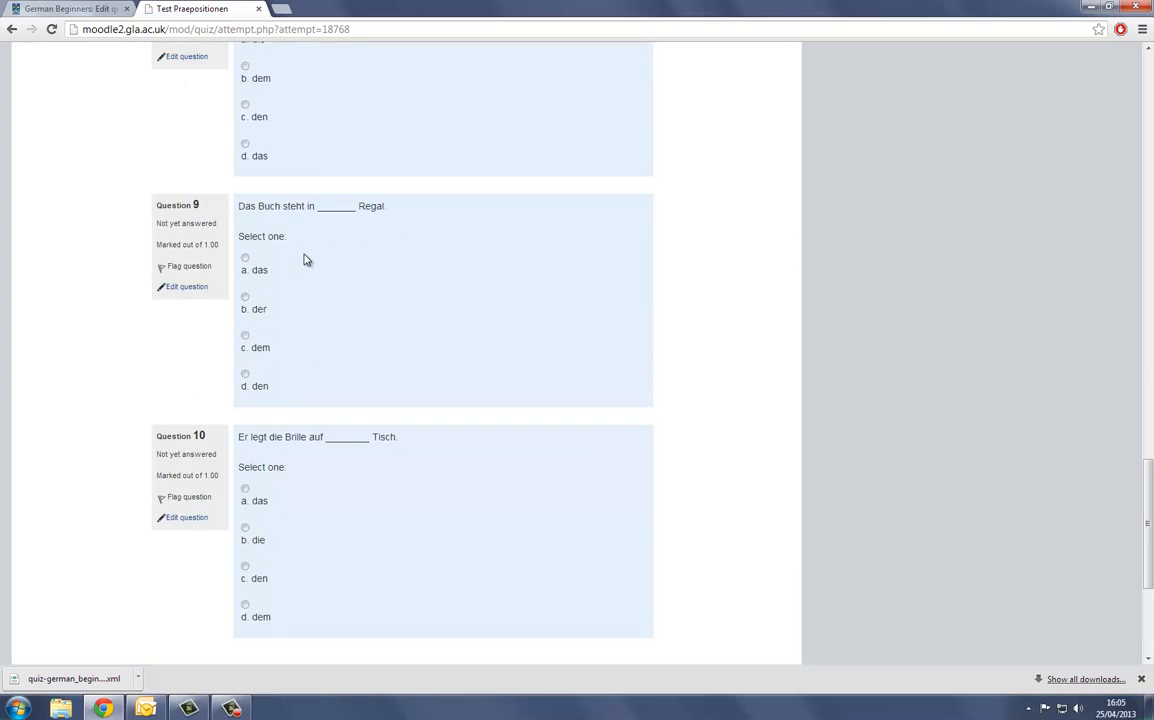
pyautogui.scroll(9, 306, 260)
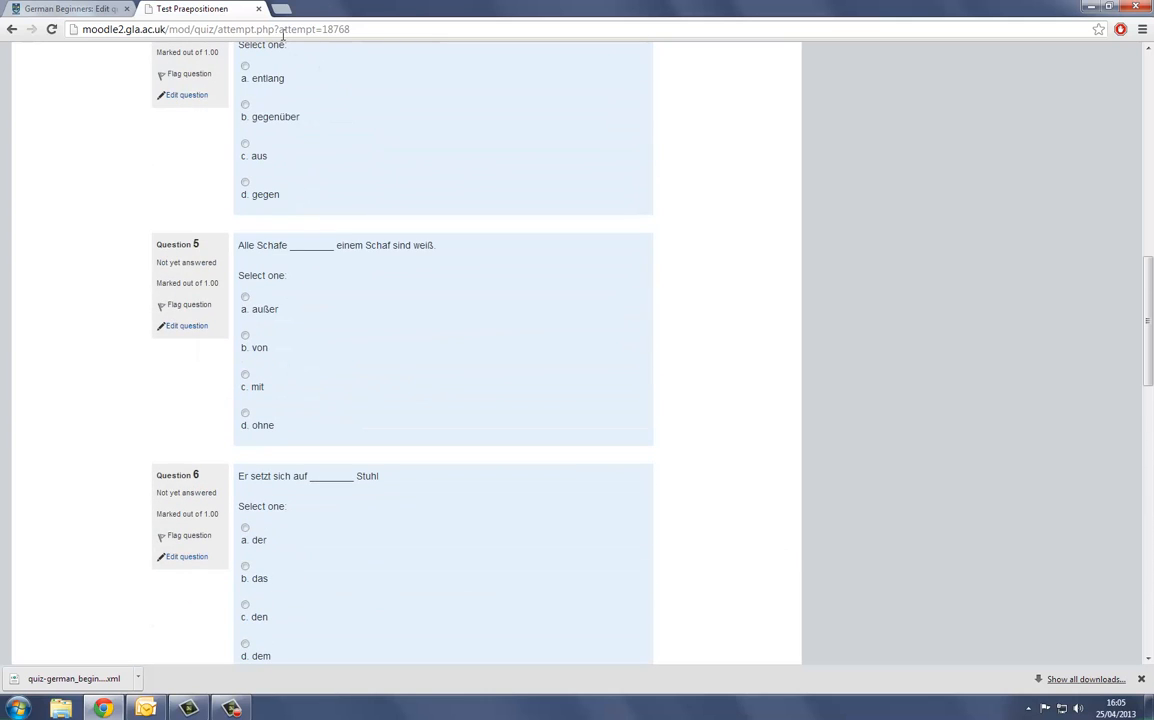